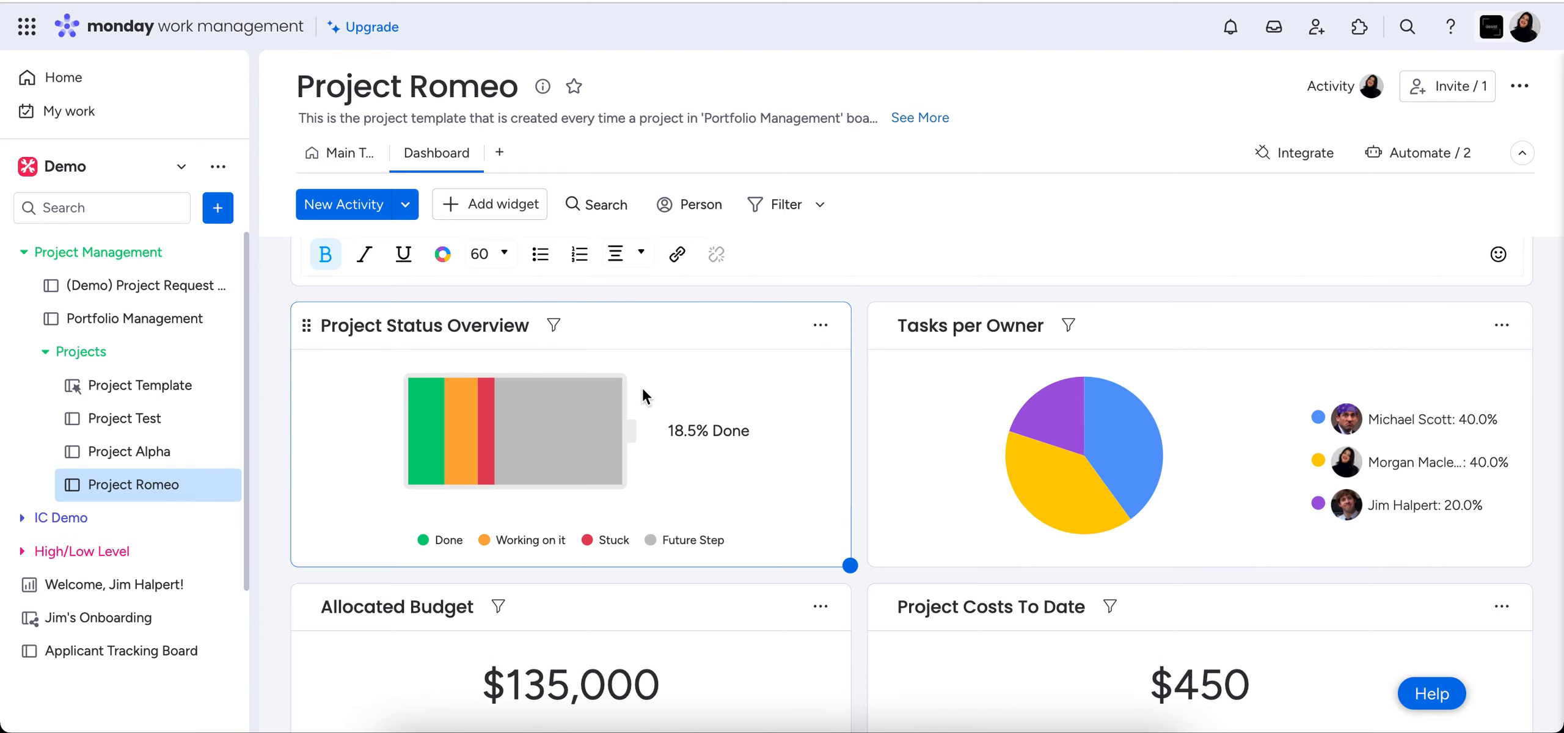
Step: Review the Project Romeo dashboard widgets and open the board's Main Table
{"action": "scroll", "coordinate": [643, 391], "scroll_direction": "down", "scroll_amount": 3}
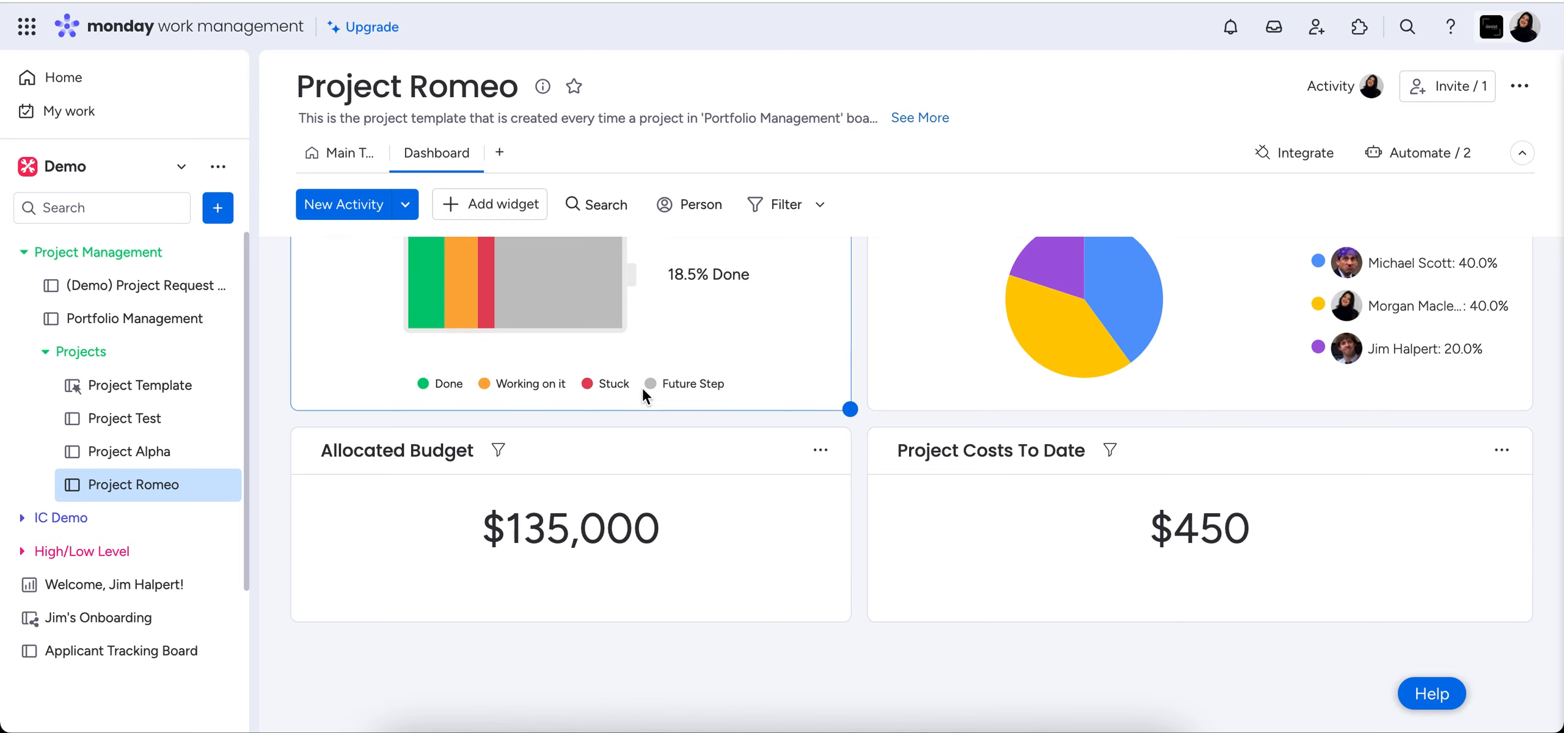
{"action": "scroll", "coordinate": [642, 391], "scroll_direction": "up", "scroll_amount": 6}
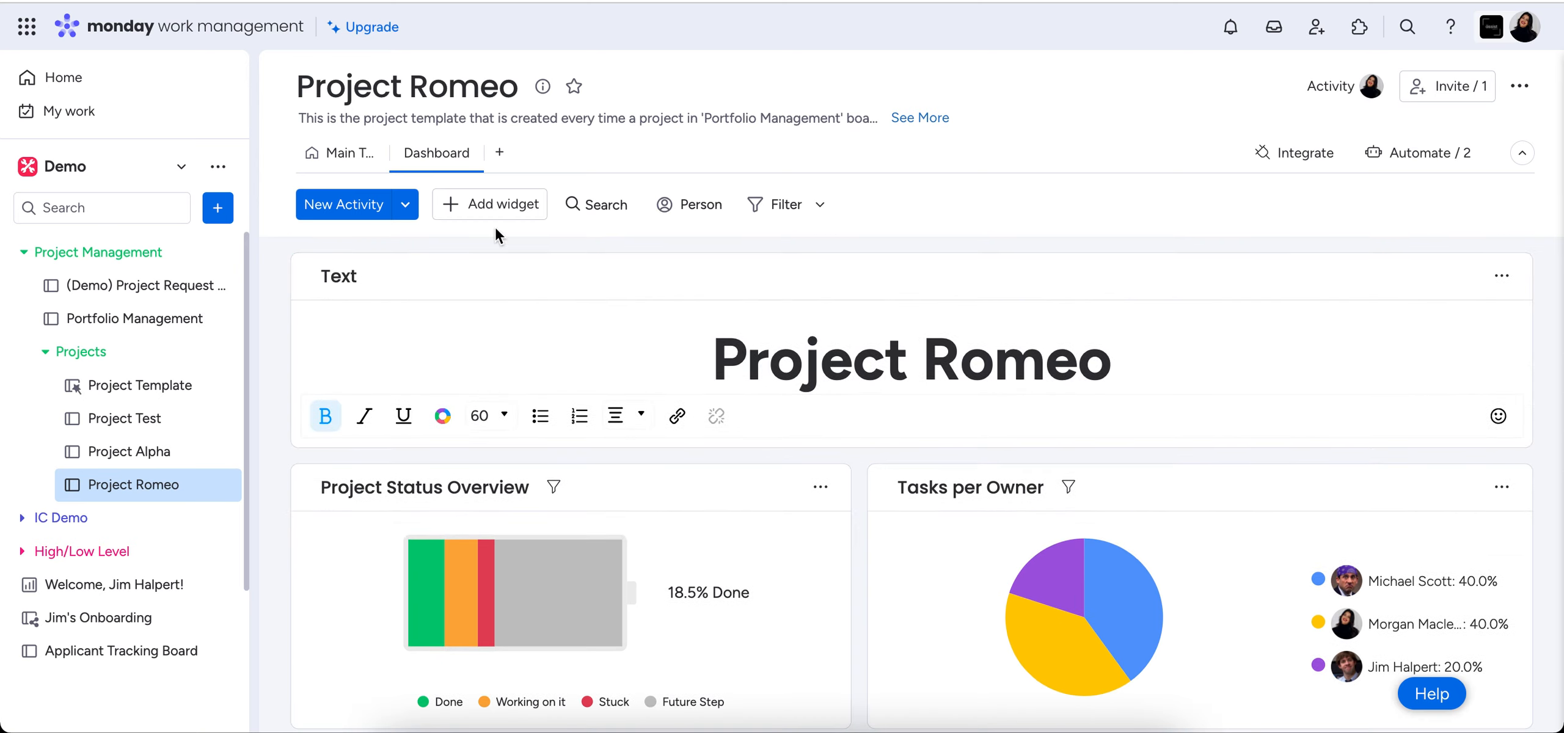
{"action": "left_click", "coordinate": [341, 159]}
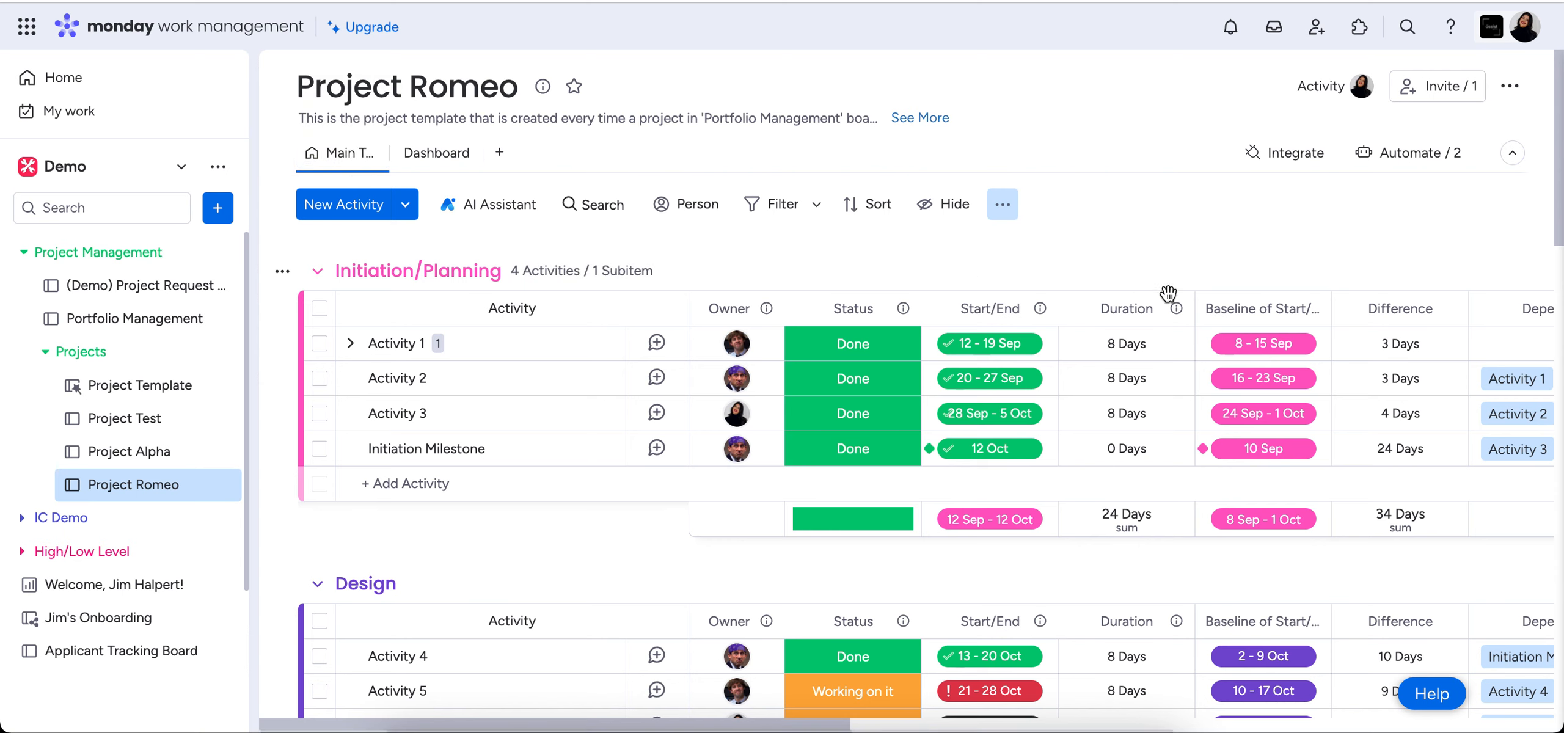
Step: Examine all columns of the Main Table, from Owner and Status through to Allocated Budget
{"action": "scroll", "coordinate": [1278, 269], "scroll_direction": "right", "scroll_amount": 5}
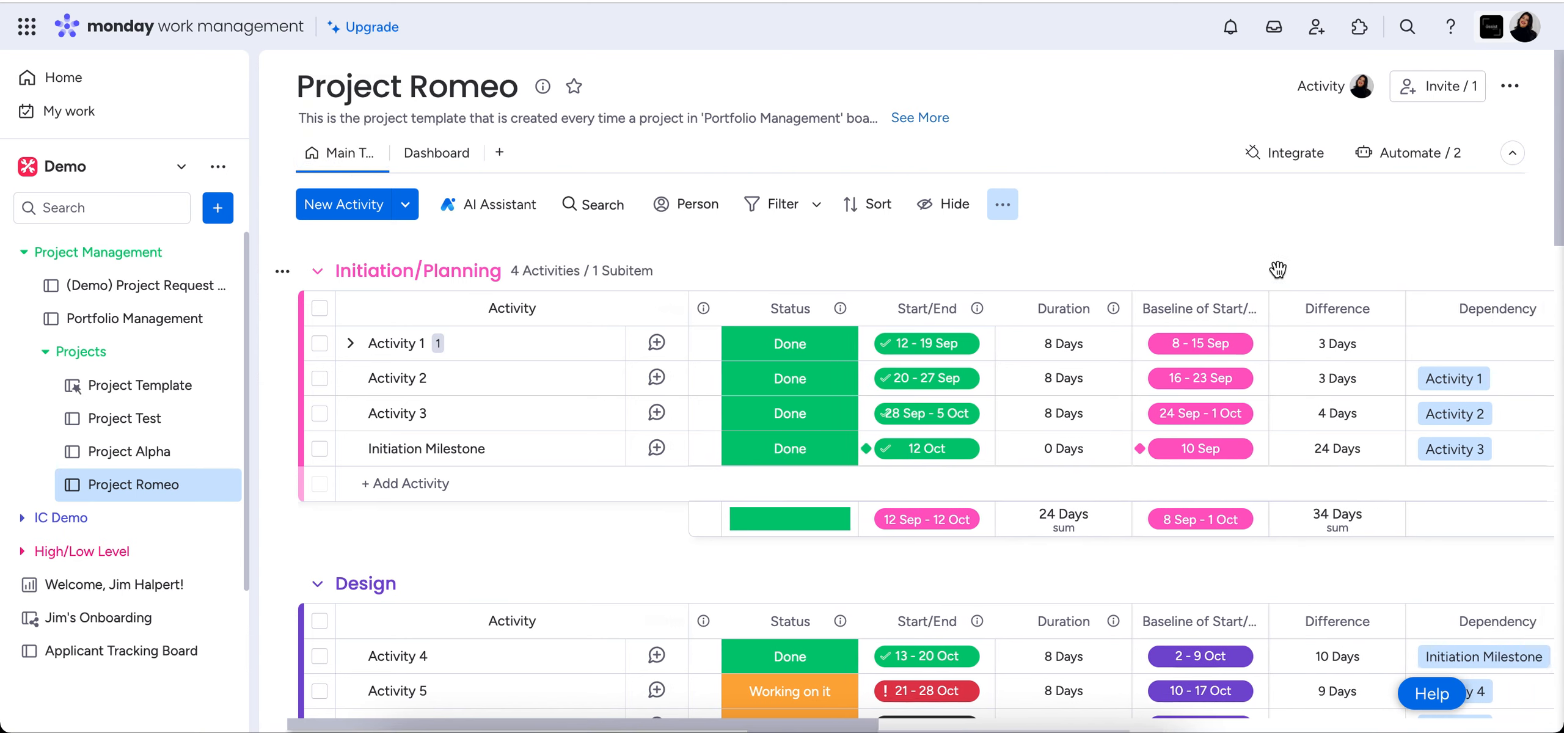
{"action": "scroll", "coordinate": [1278, 269], "scroll_direction": "down", "scroll_amount": 2}
{"action": "scroll", "coordinate": [1278, 268], "scroll_direction": "right", "scroll_amount": 15}
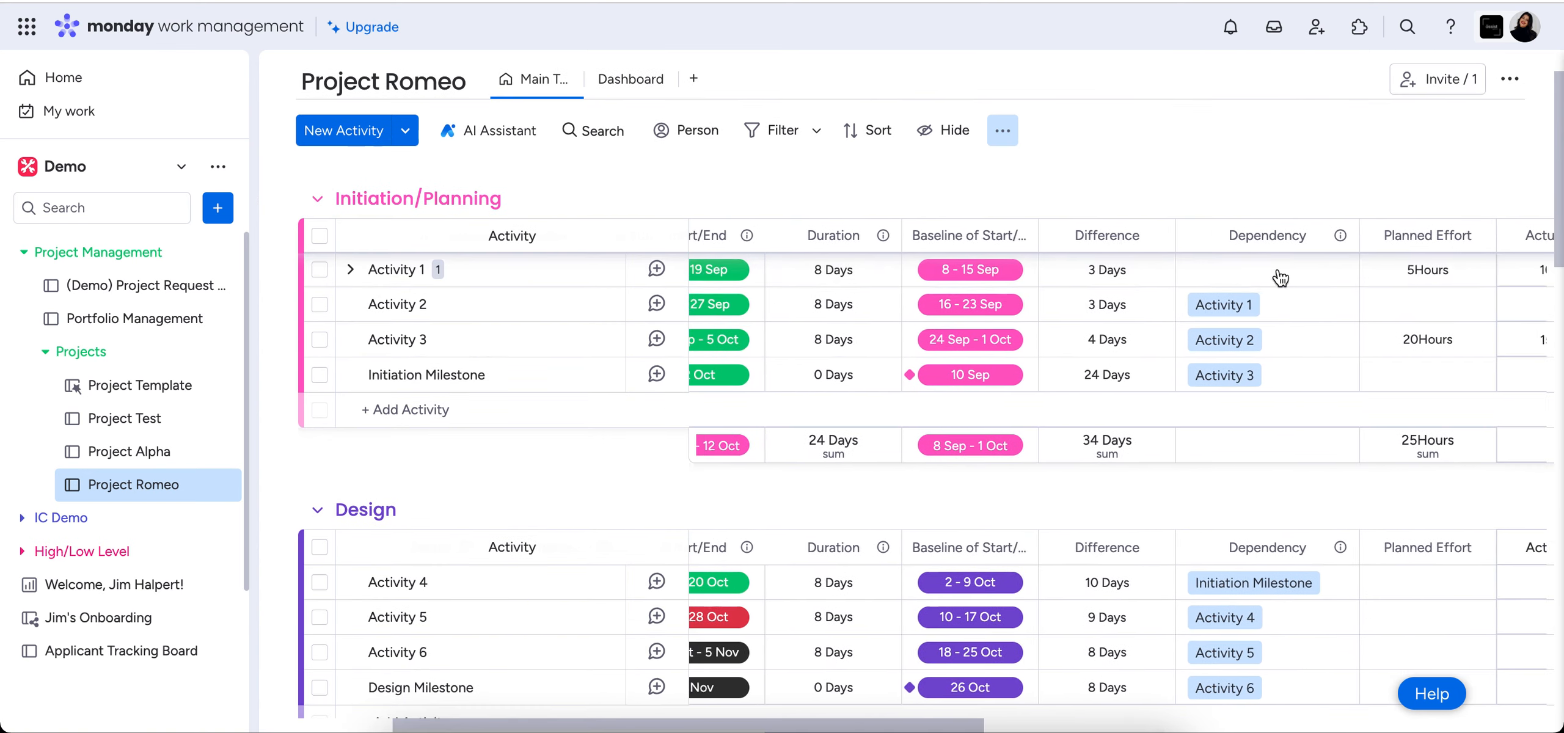
{"action": "scroll", "coordinate": [1281, 278], "scroll_direction": "right", "scroll_amount": 20}
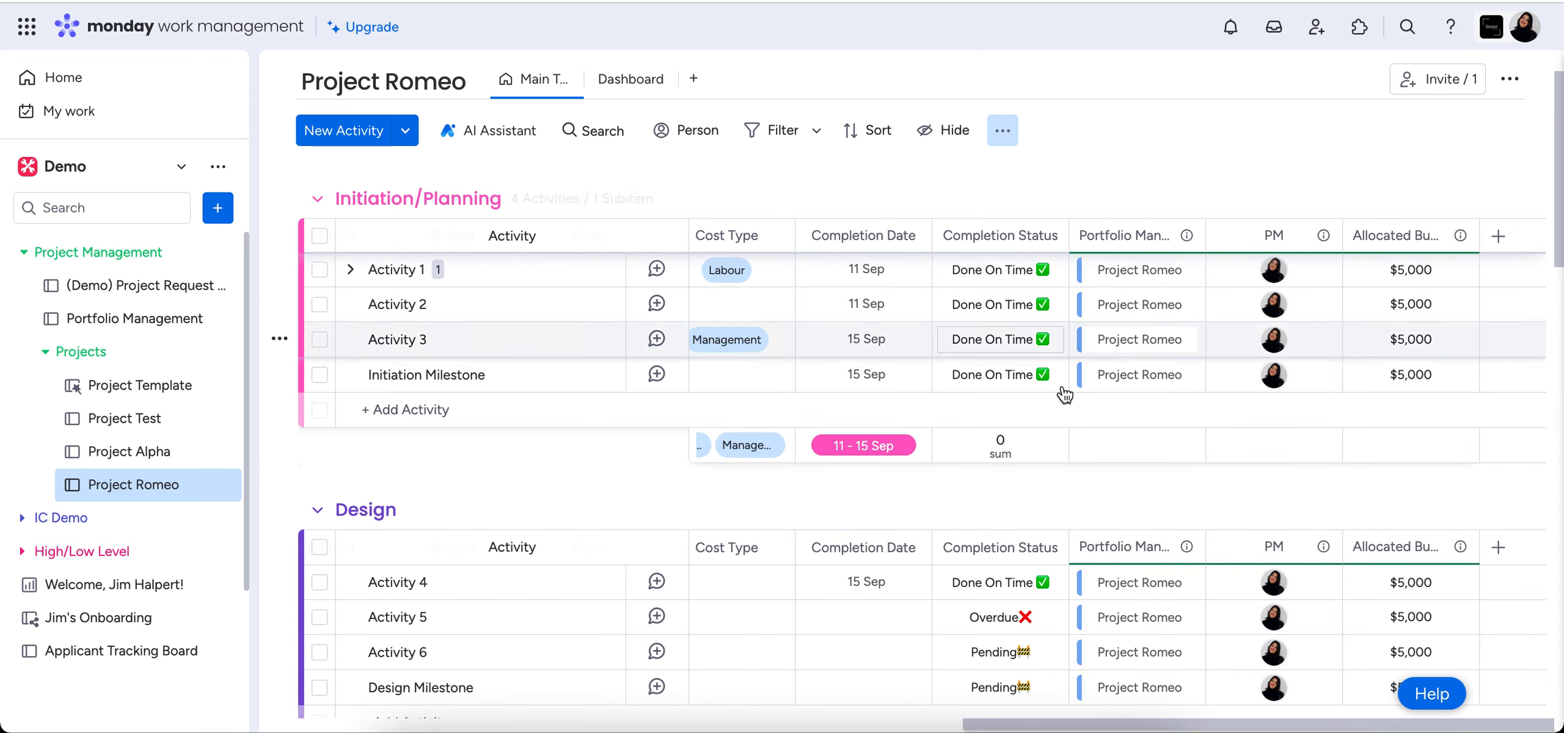
{"action": "scroll", "coordinate": [1061, 391], "scroll_direction": "left", "scroll_amount": 10}
{"action": "scroll", "coordinate": [1063, 386], "scroll_direction": "left", "scroll_amount": 13}
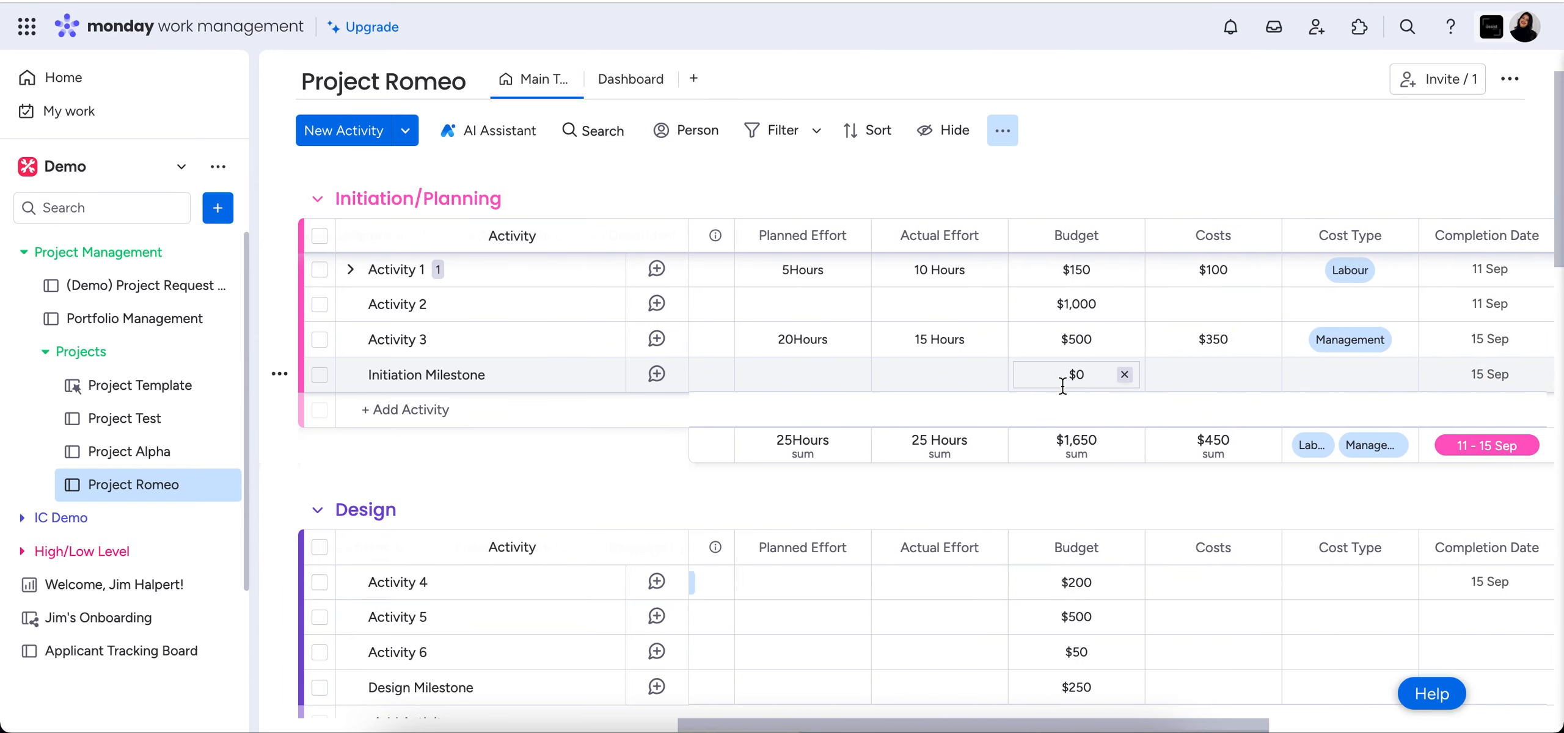
{"action": "scroll", "coordinate": [1063, 391], "scroll_direction": "left", "scroll_amount": 13}
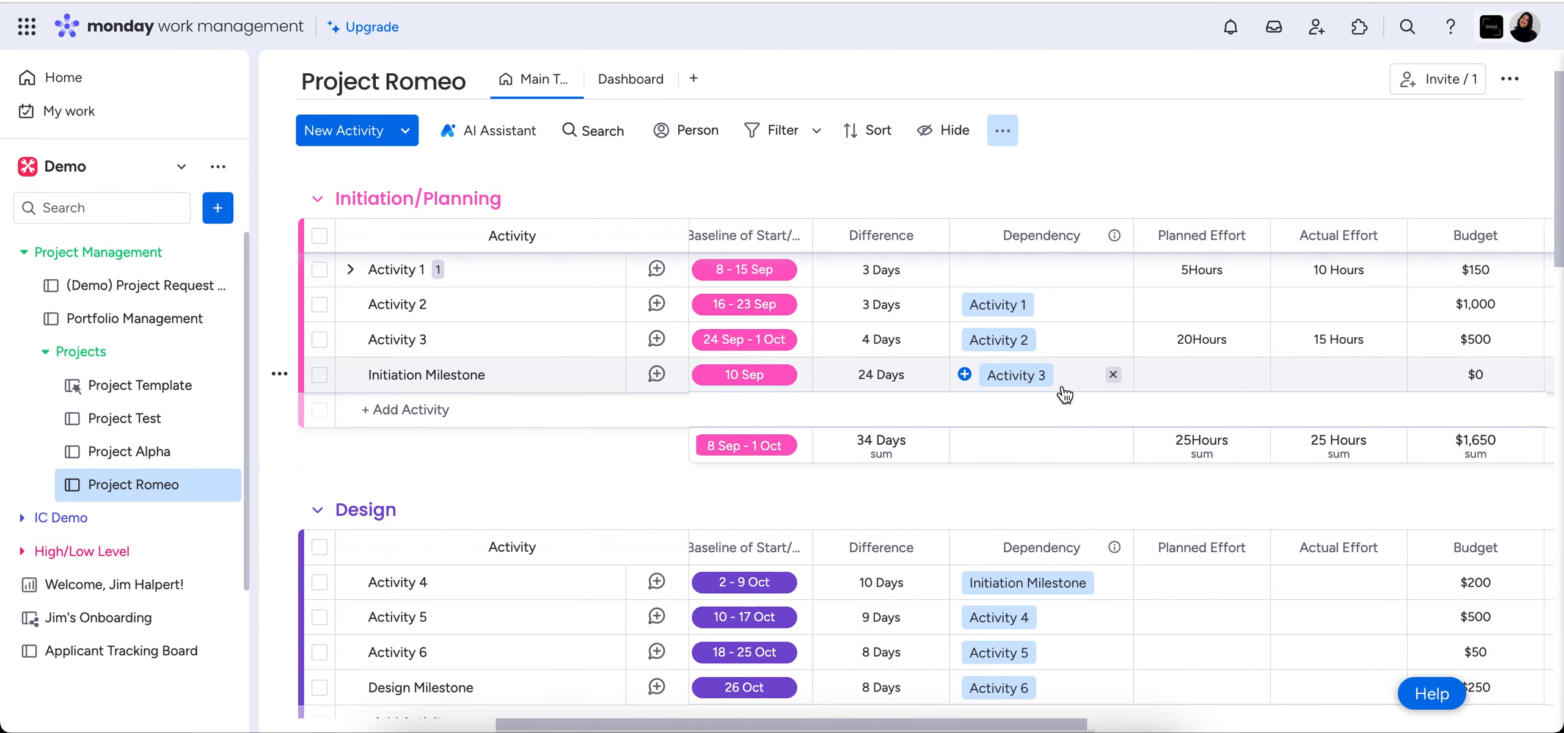
{"action": "scroll", "coordinate": [1063, 386], "scroll_direction": "left", "scroll_amount": 1}
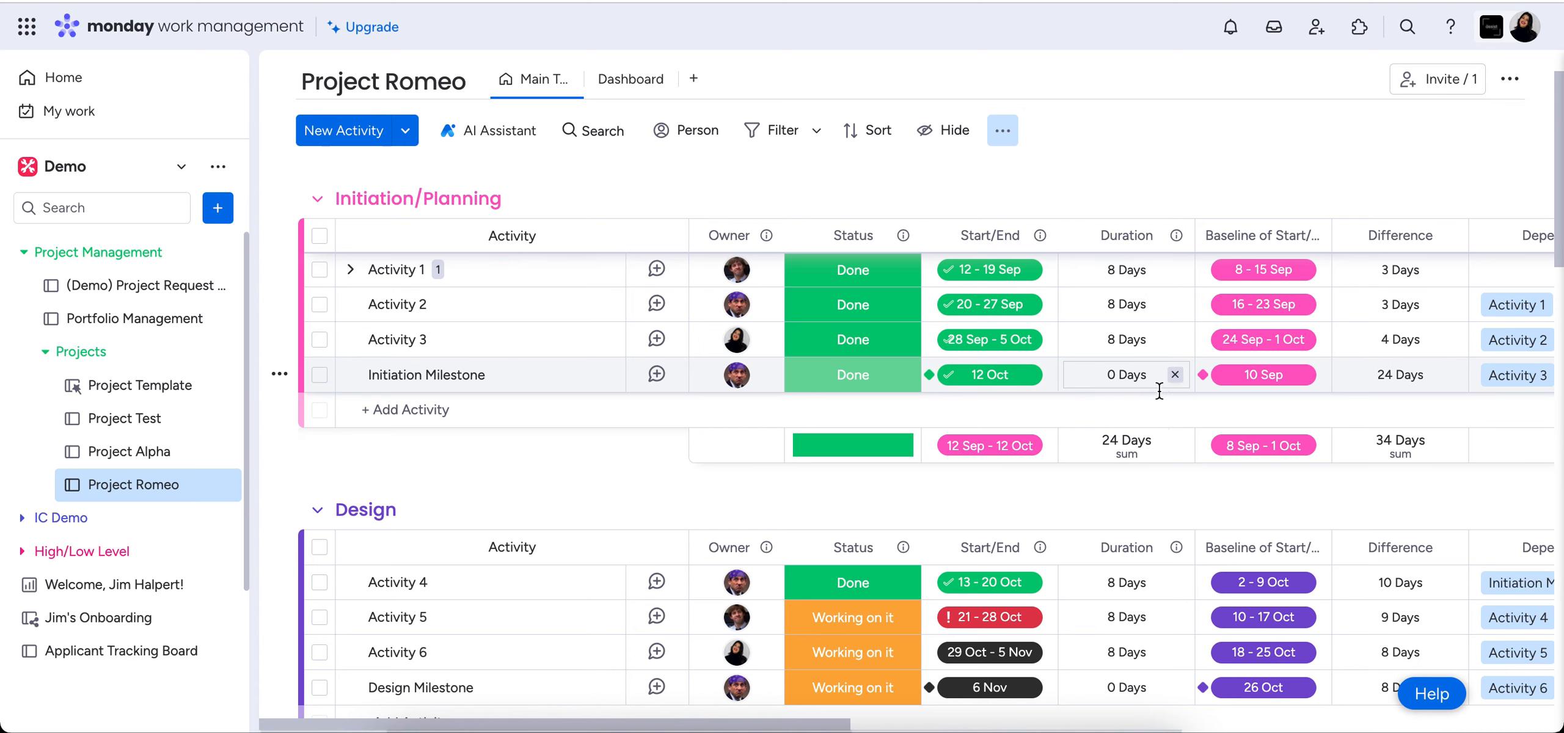
{"action": "scroll", "coordinate": [1228, 384], "scroll_direction": "right", "scroll_amount": 5}
{"action": "scroll", "coordinate": [1330, 376], "scroll_direction": "right", "scroll_amount": 4}
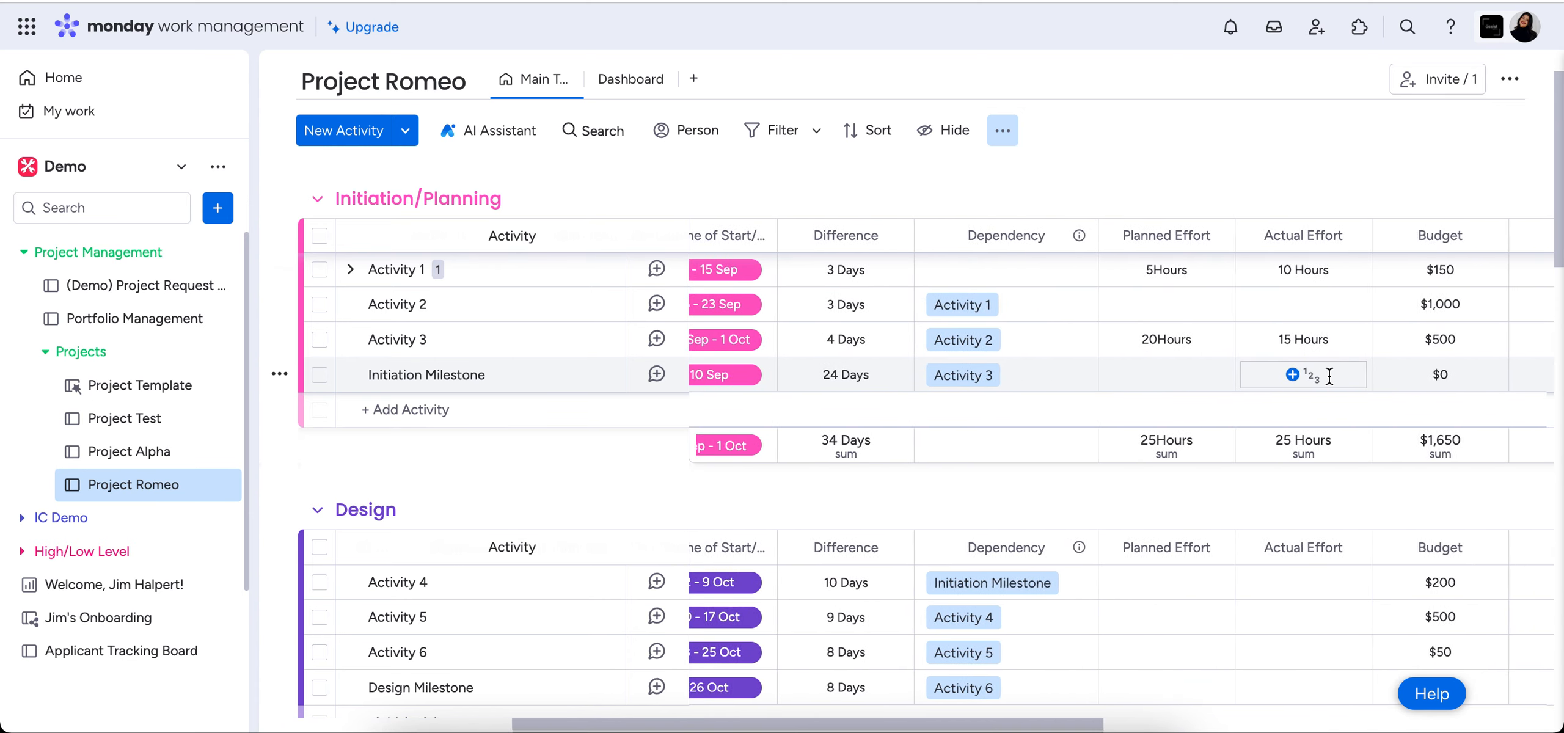
{"action": "scroll", "coordinate": [1330, 376], "scroll_direction": "left", "scroll_amount": 10}
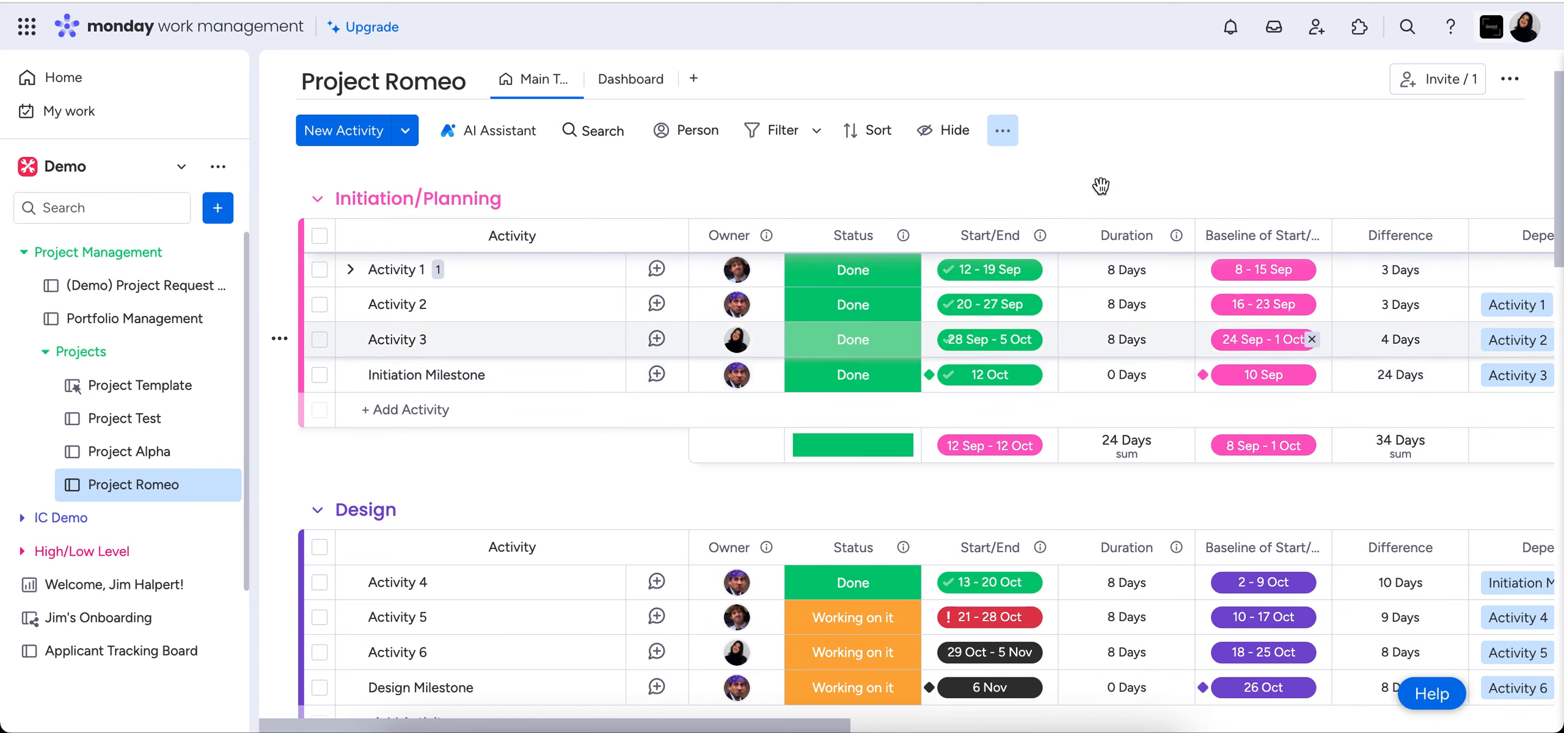
Step: Hide the Duration, Baseline of Start/End, Difference and Dependency columns in the Main Table
{"action": "left_click", "coordinate": [946, 139]}
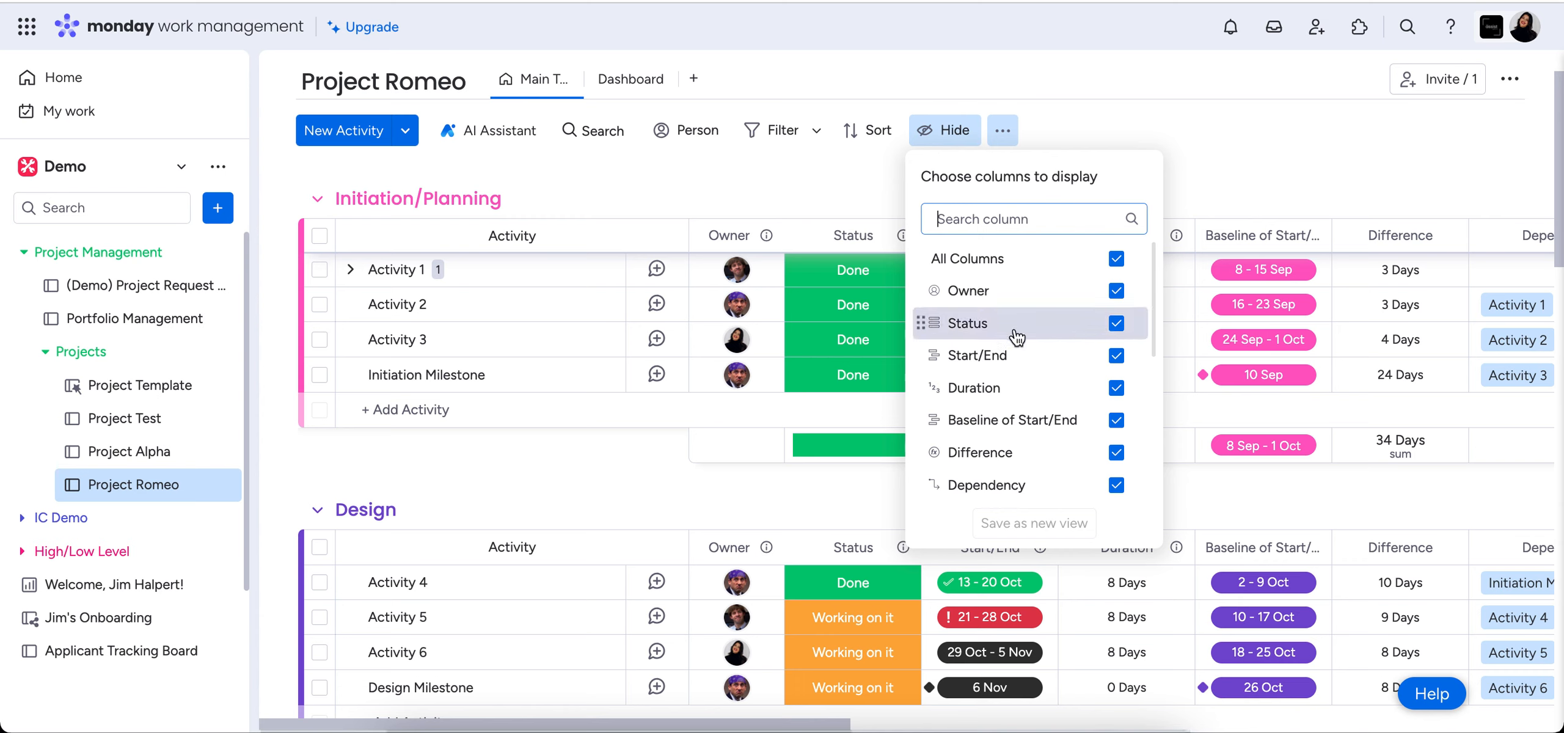
{"action": "left_click", "coordinate": [1116, 388]}
{"action": "left_click", "coordinate": [1117, 420]}
{"action": "left_click", "coordinate": [1117, 453]}
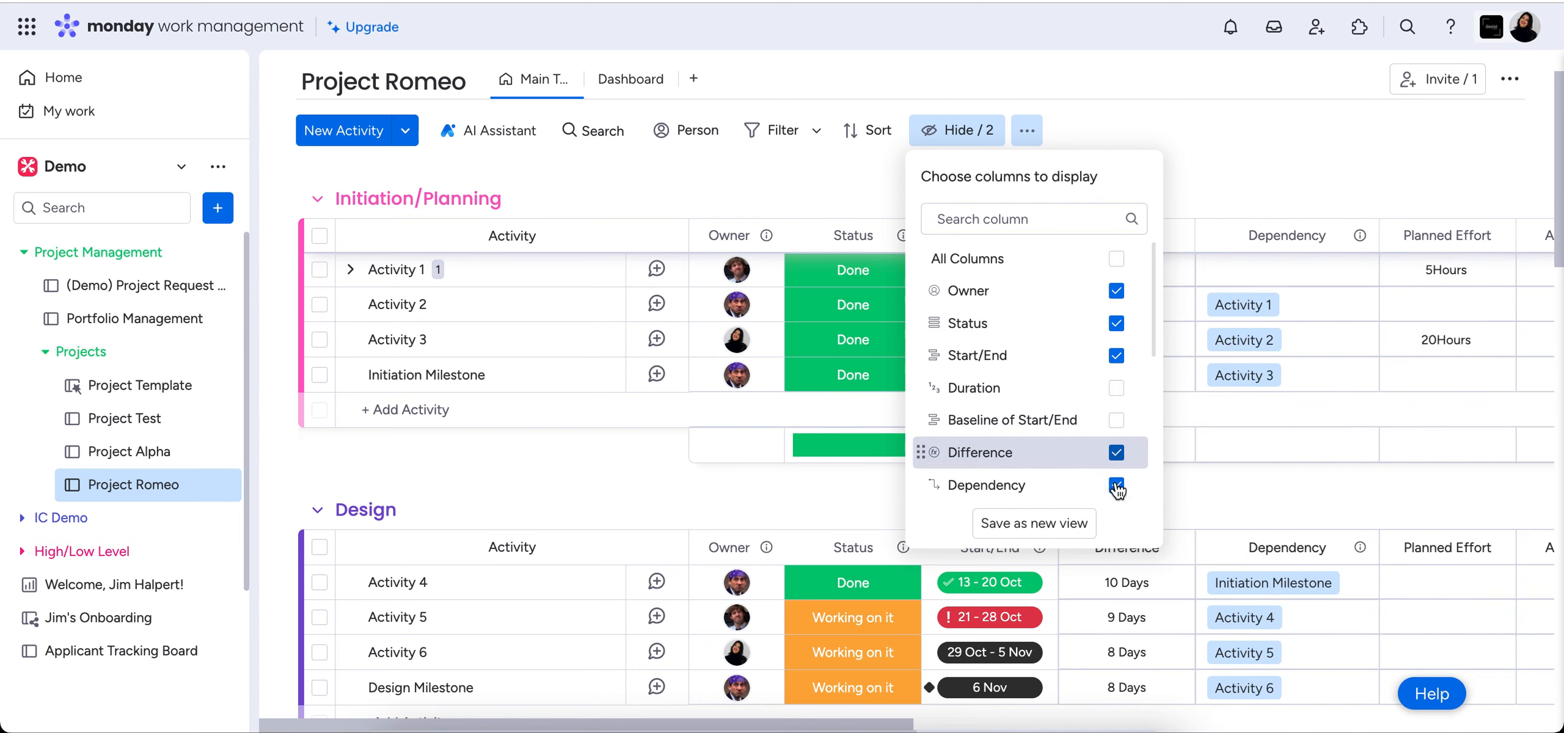
{"action": "left_click", "coordinate": [1116, 485]}
Step: Hide the Planned Effort, Actual Effort, Budget, Costs and Cost Type columns as well
{"action": "scroll", "coordinate": [1112, 422], "scroll_direction": "down", "scroll_amount": 3}
{"action": "left_click", "coordinate": [1113, 391]}
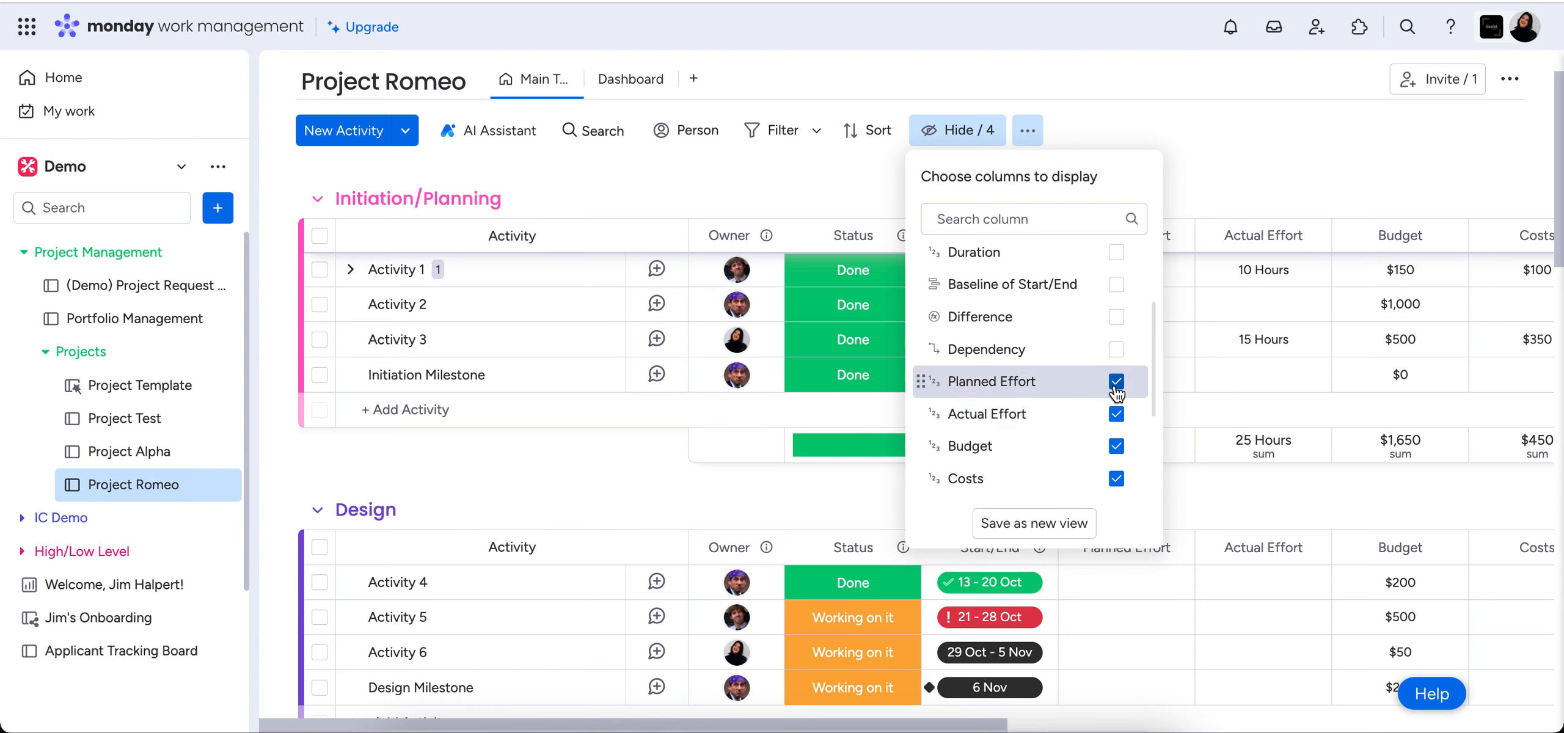
{"action": "left_click", "coordinate": [1115, 416]}
{"action": "left_click", "coordinate": [1115, 448]}
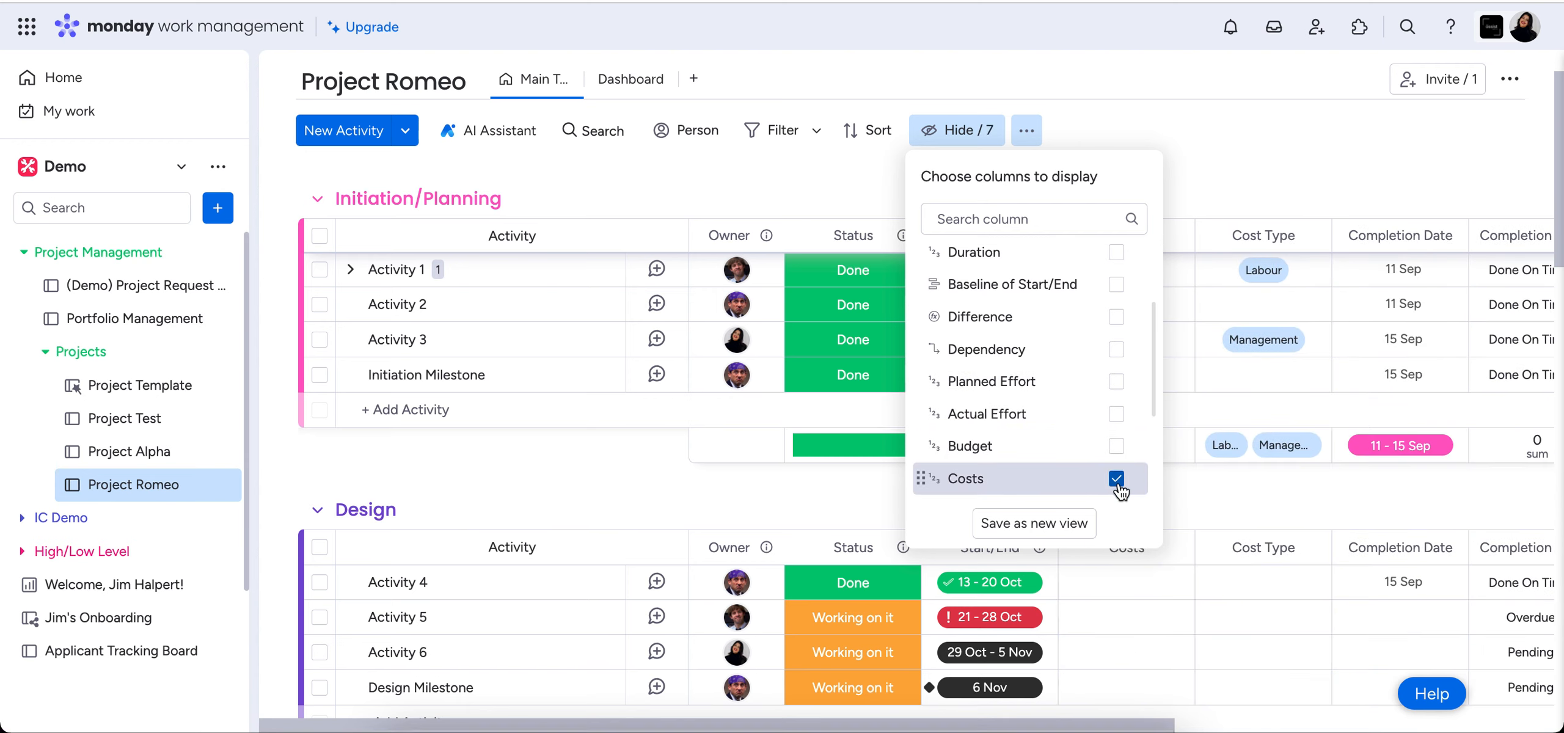
{"action": "left_click", "coordinate": [1116, 479]}
{"action": "scroll", "coordinate": [1094, 453], "scroll_direction": "down", "scroll_amount": 5}
{"action": "left_click", "coordinate": [1115, 357]}
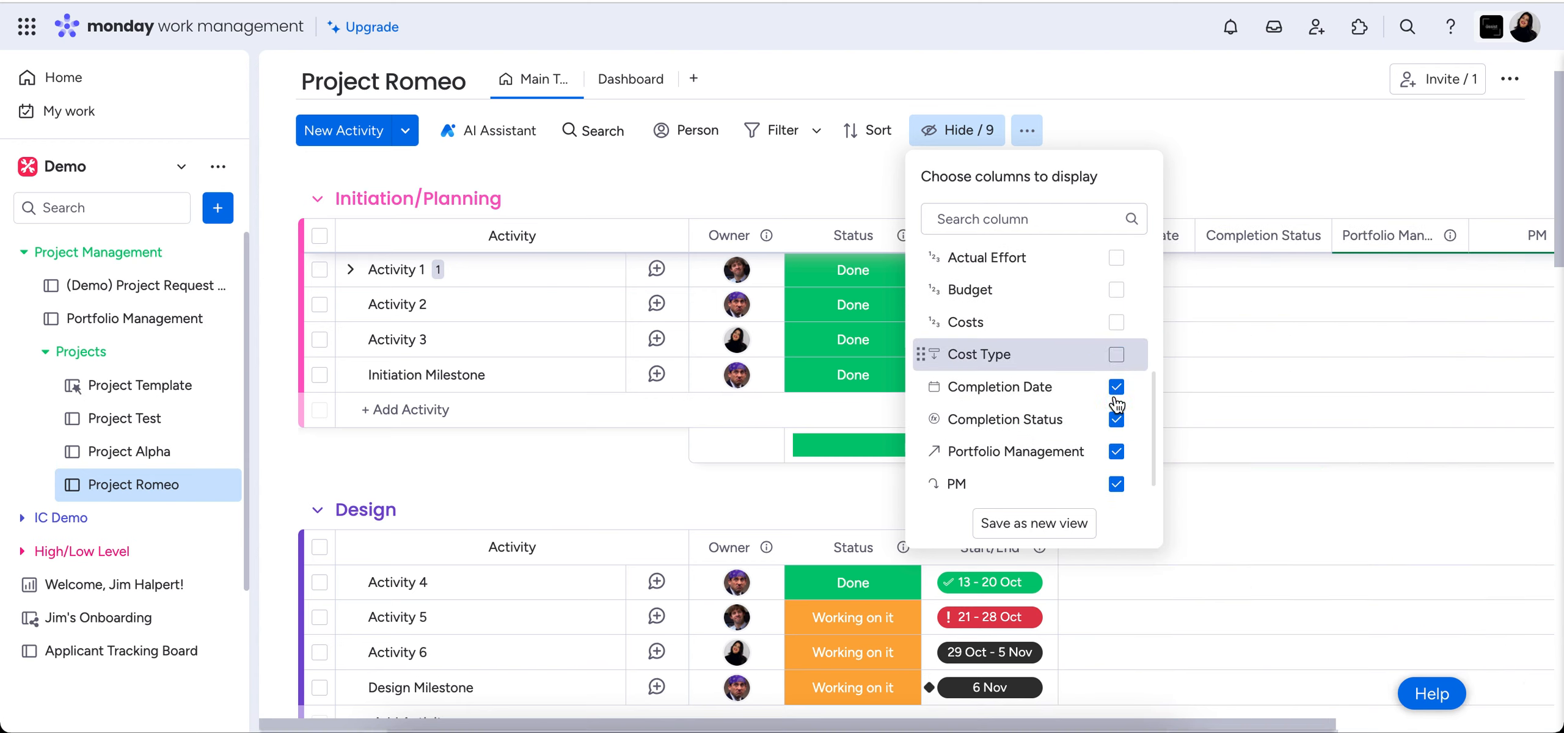
Step: Hide the Completion Date, Completion Status, Portfolio Management and PM columns, and close the column chooser
{"action": "left_click", "coordinate": [1115, 389]}
{"action": "left_click", "coordinate": [1116, 422]}
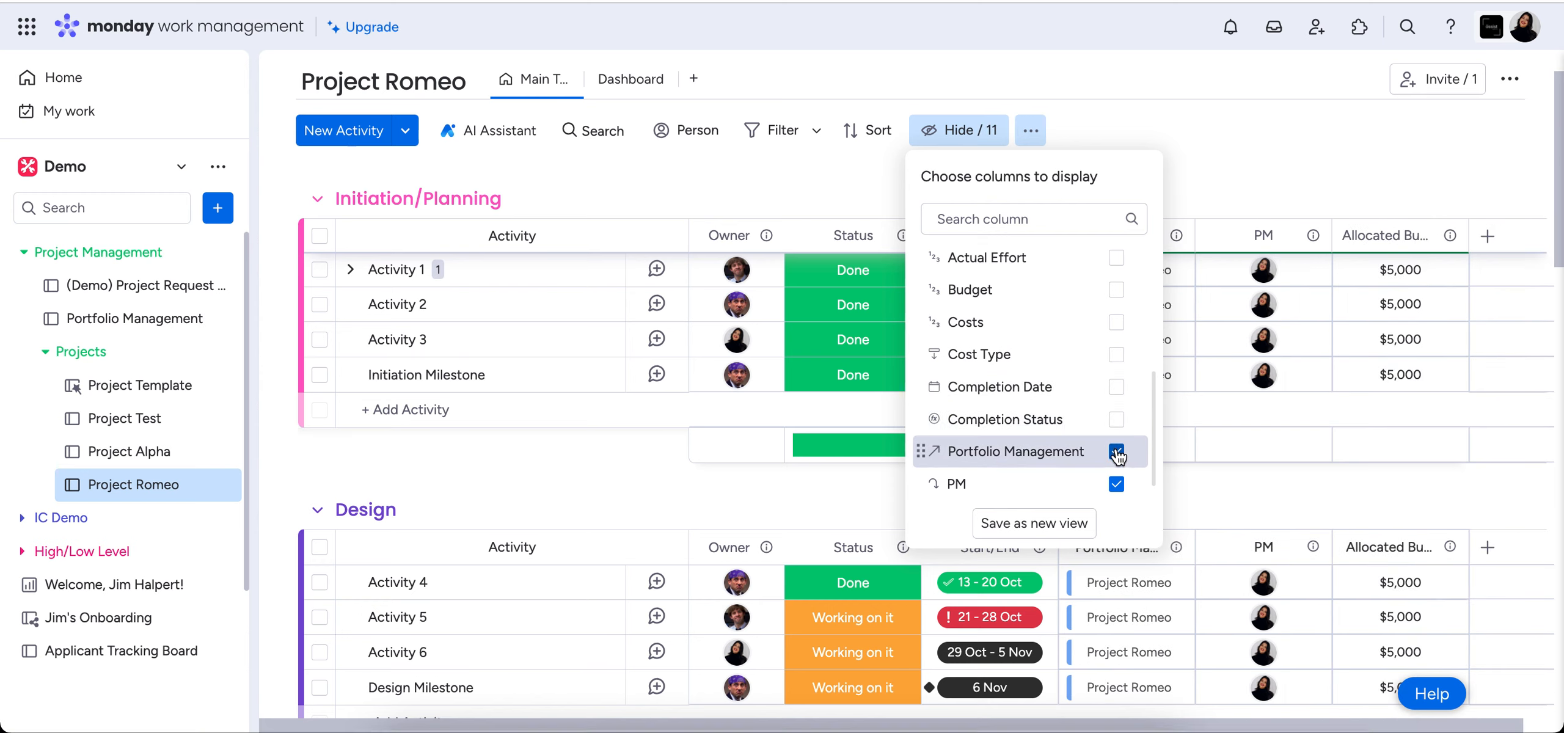
{"action": "left_click", "coordinate": [1116, 451]}
{"action": "left_click", "coordinate": [1117, 485]}
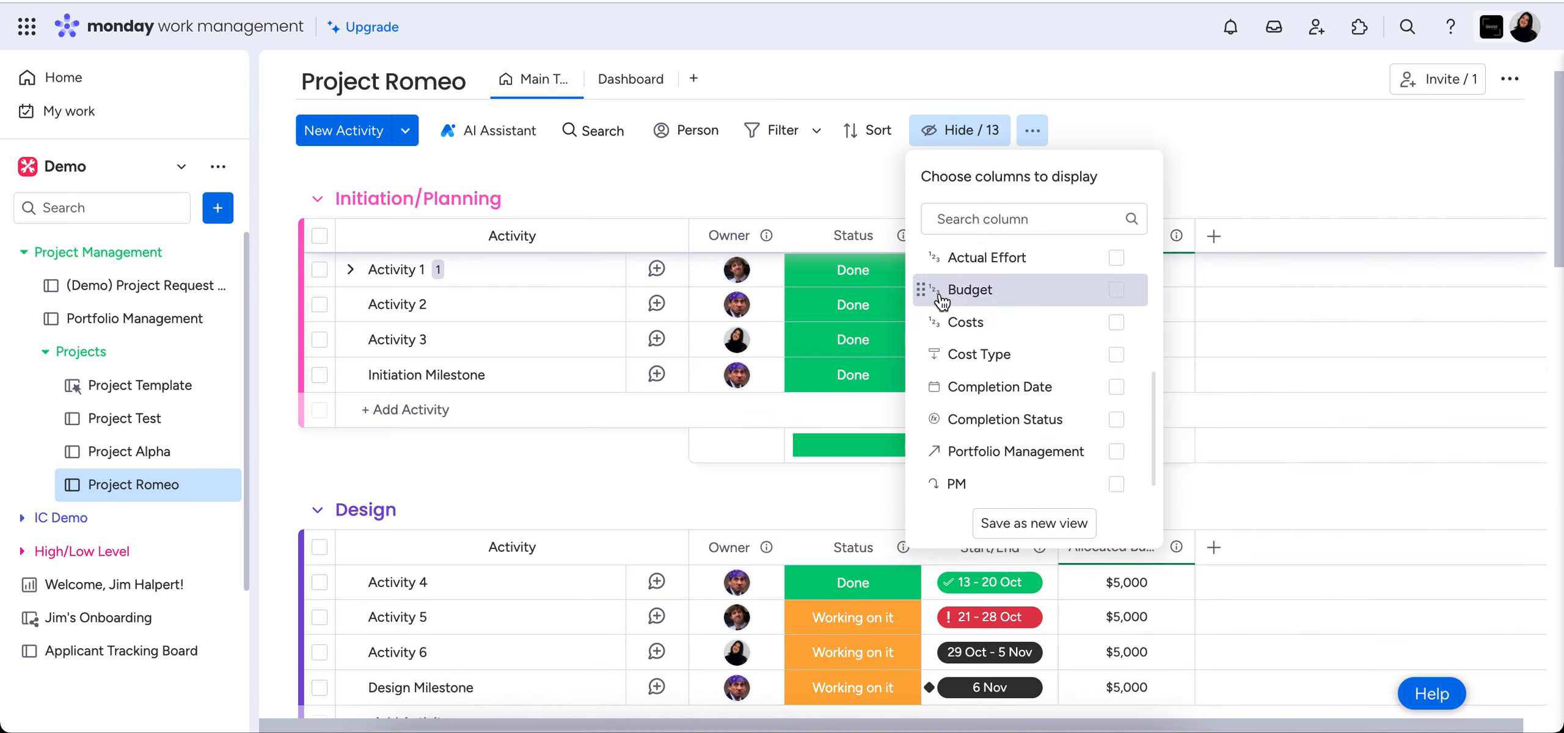
{"action": "left_click", "coordinate": [825, 184]}
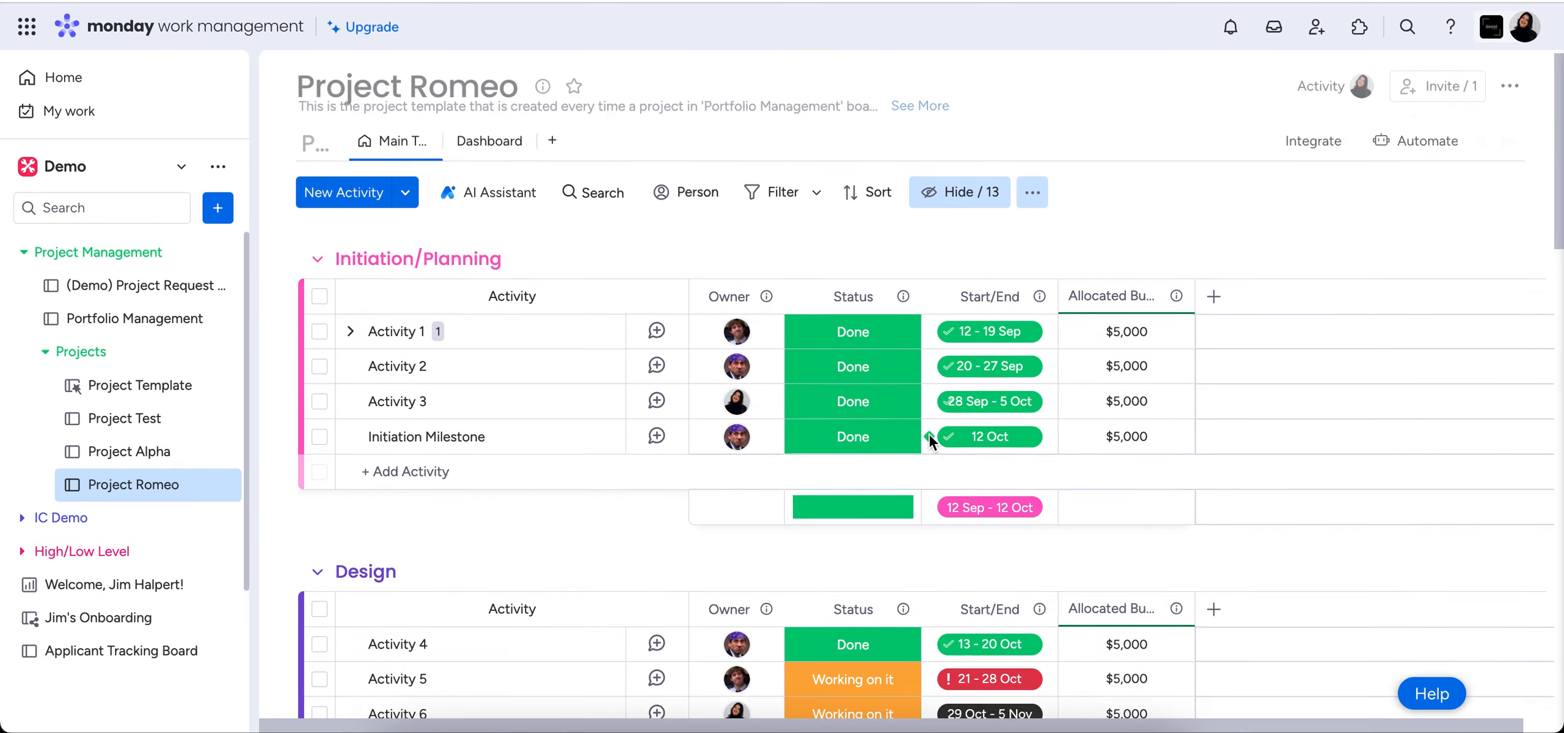
Step: Save the reduced column selection as a new view named Base View
{"action": "left_click", "coordinate": [977, 142]}
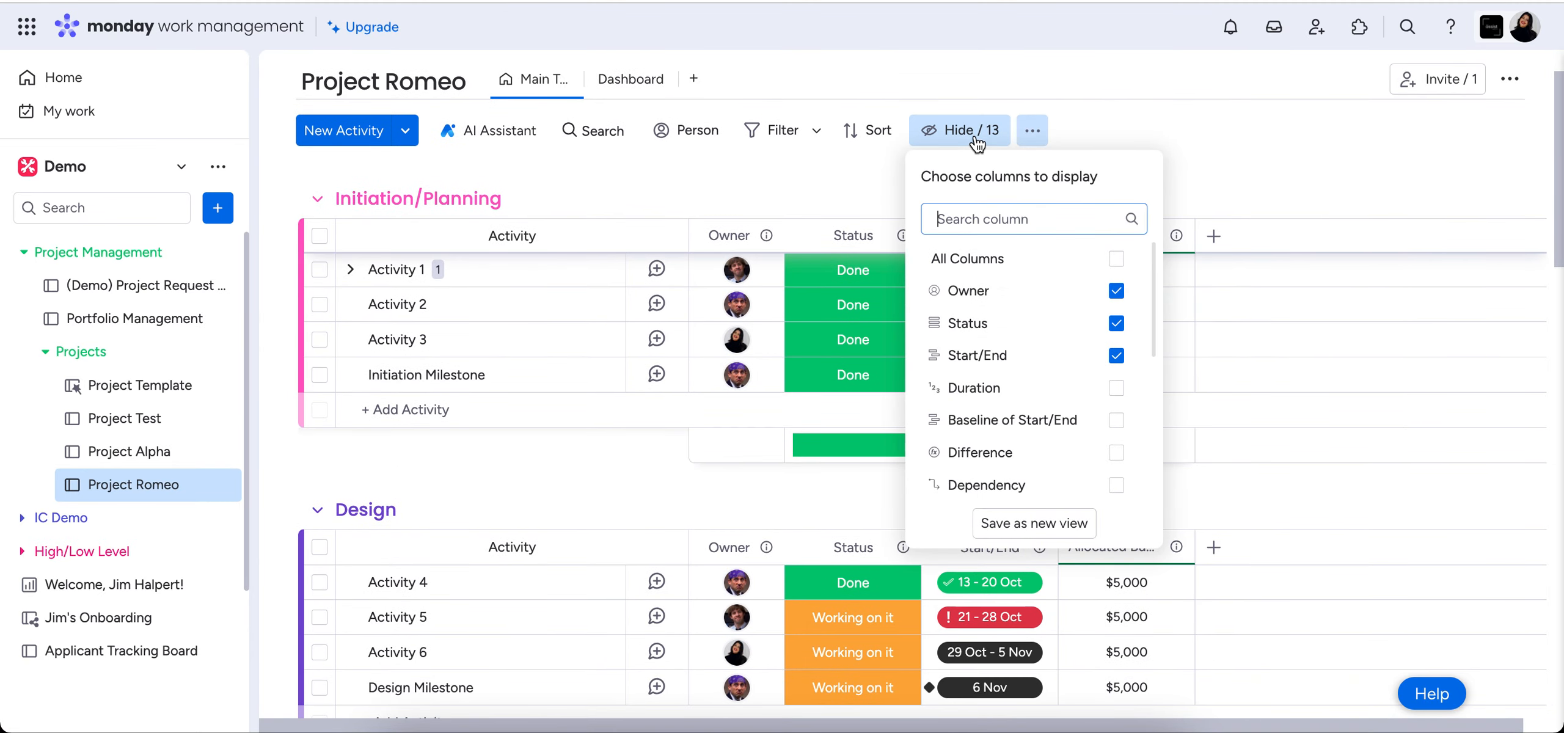
{"action": "left_click", "coordinate": [1037, 539]}
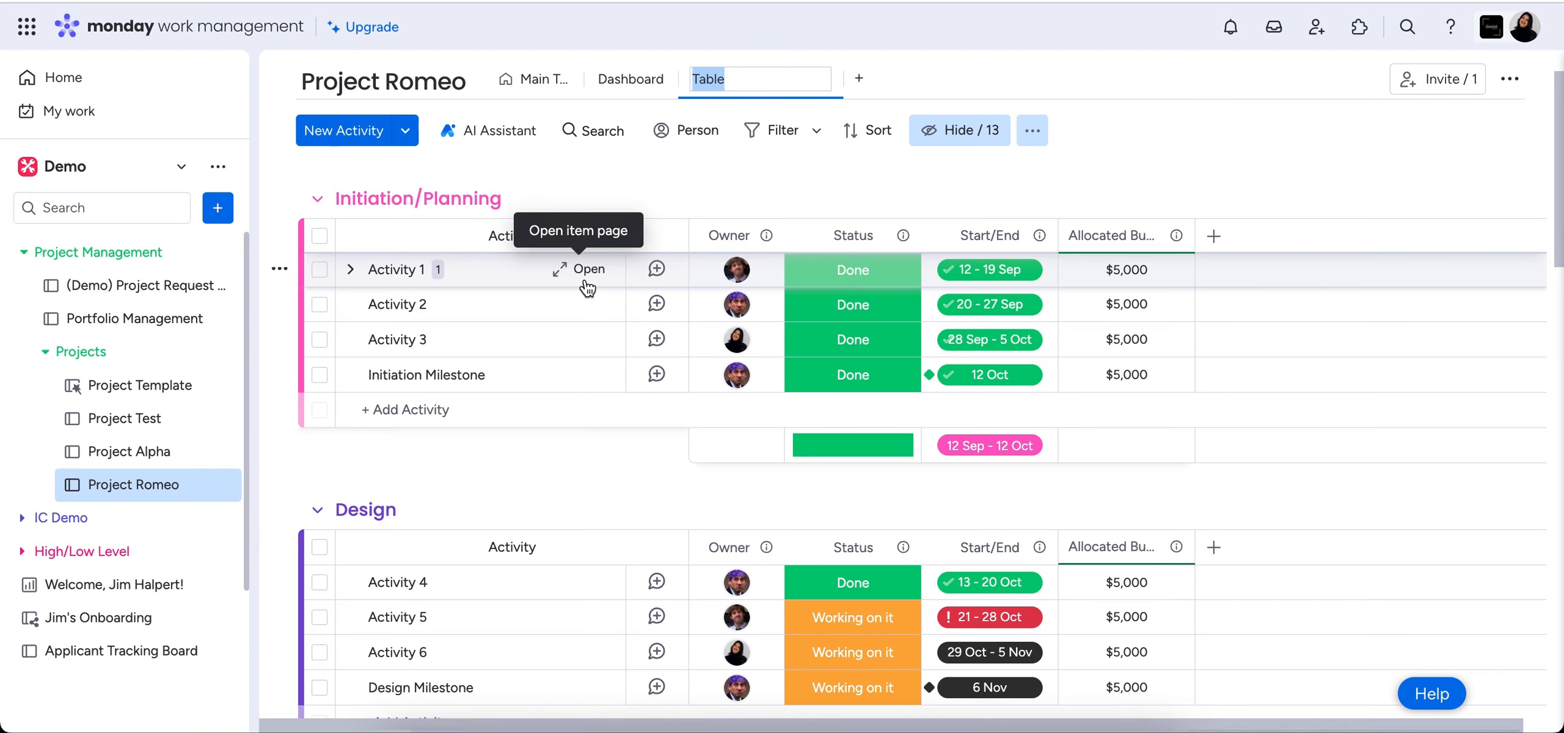
{"action": "type", "text": "Base "}
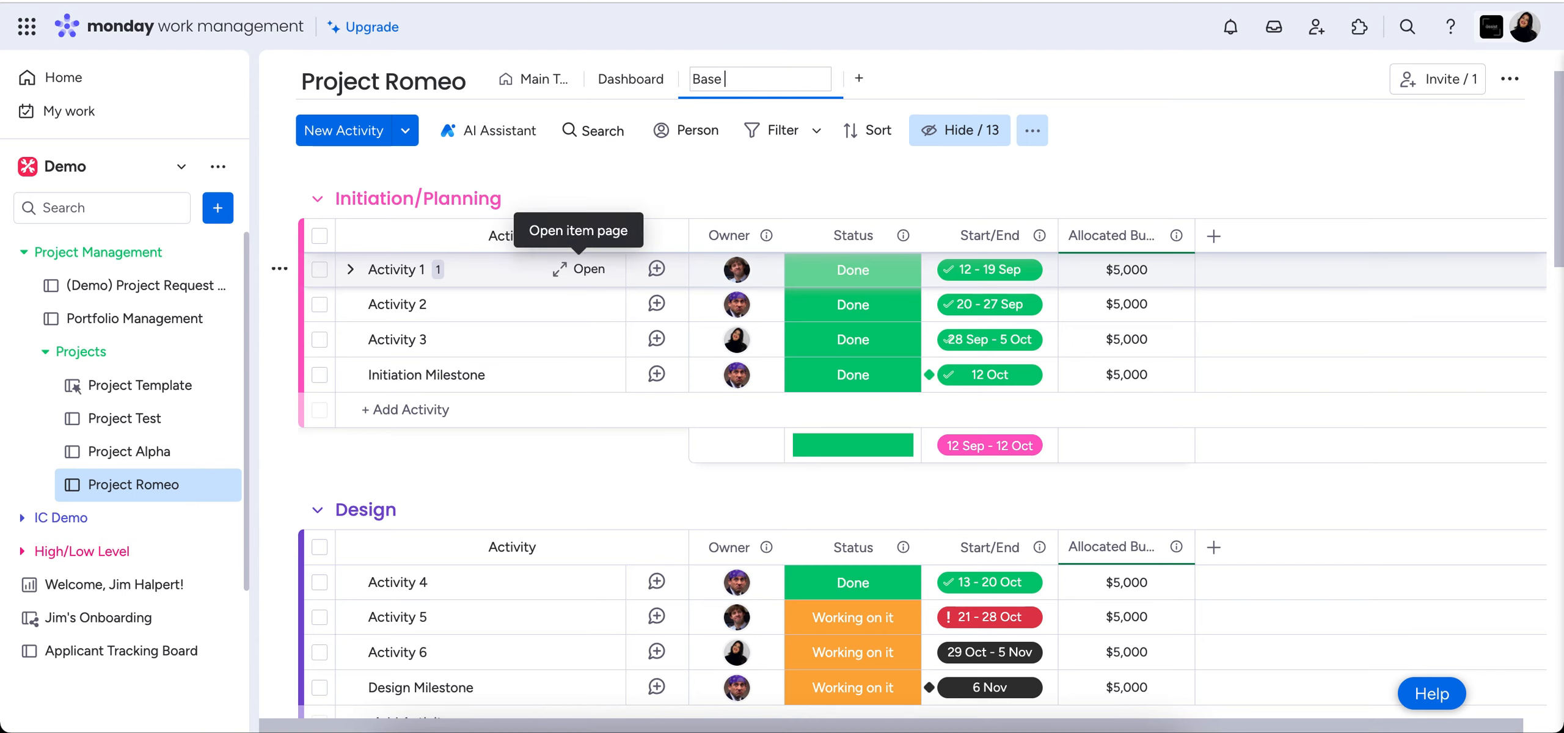
{"action": "type", "text": "View"}
{"action": "key", "text": "Return"}
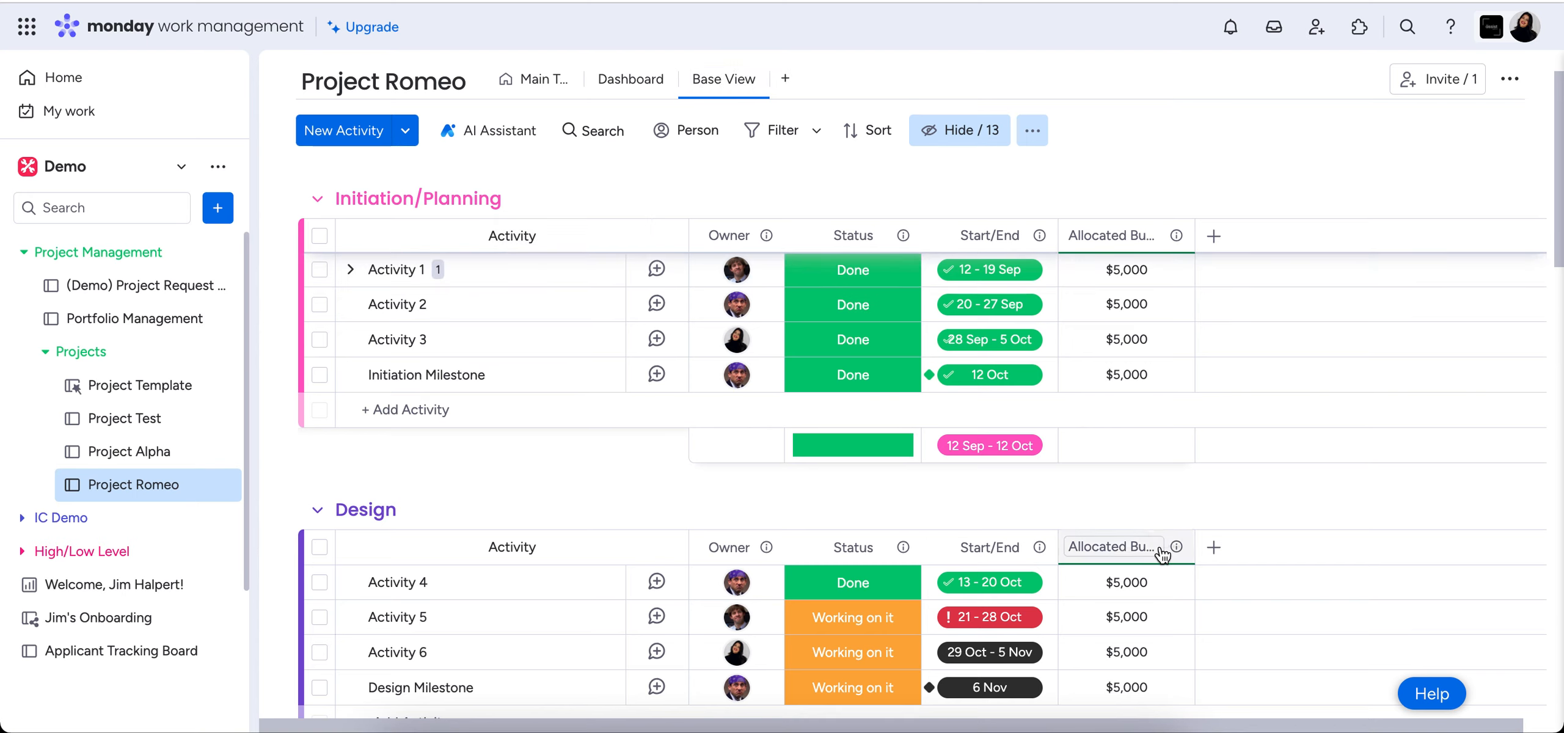
Step: Compare the Main Table with Base View, and set Base View as the board default
{"action": "scroll", "coordinate": [1159, 550], "scroll_direction": "up", "scroll_amount": 2}
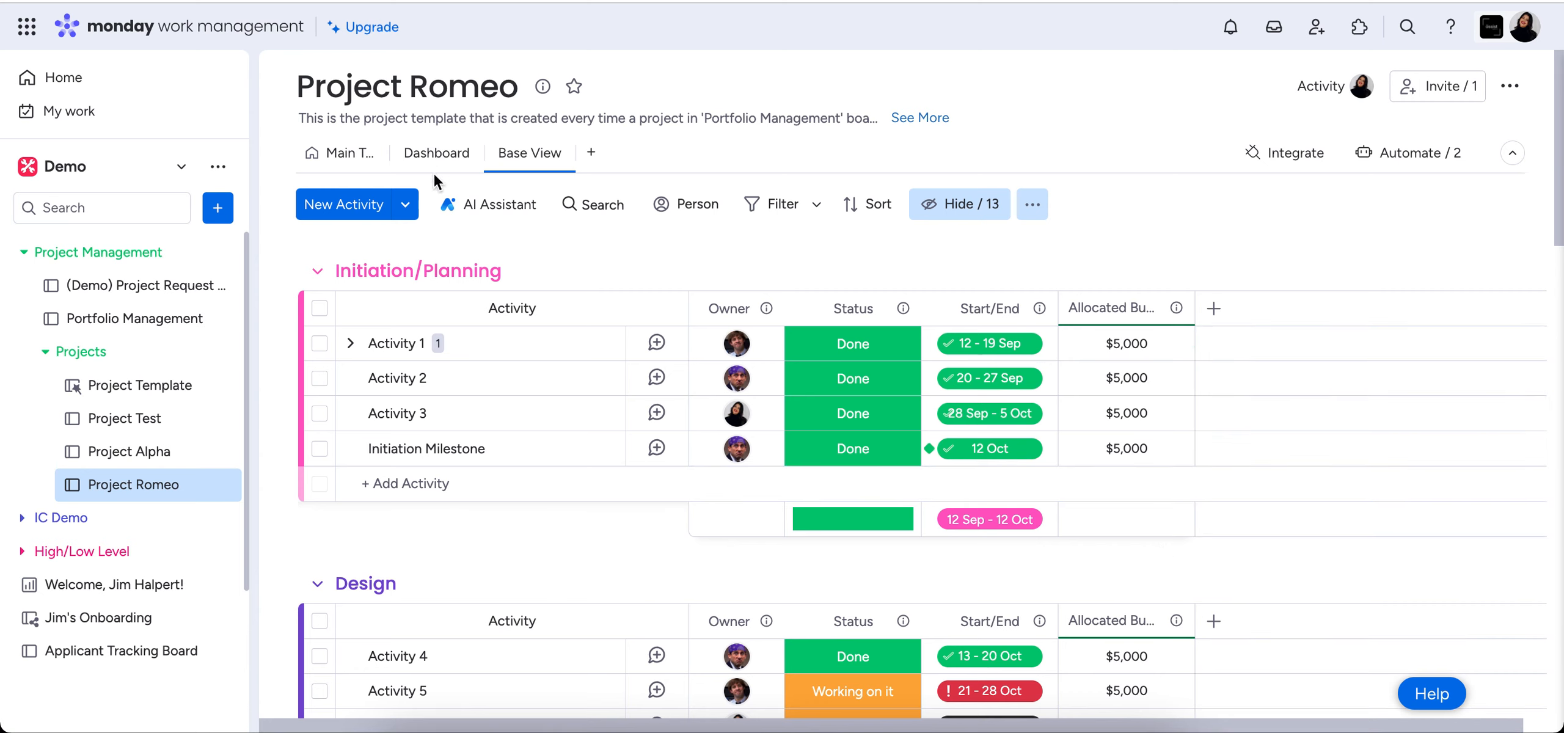
{"action": "left_click", "coordinate": [331, 161]}
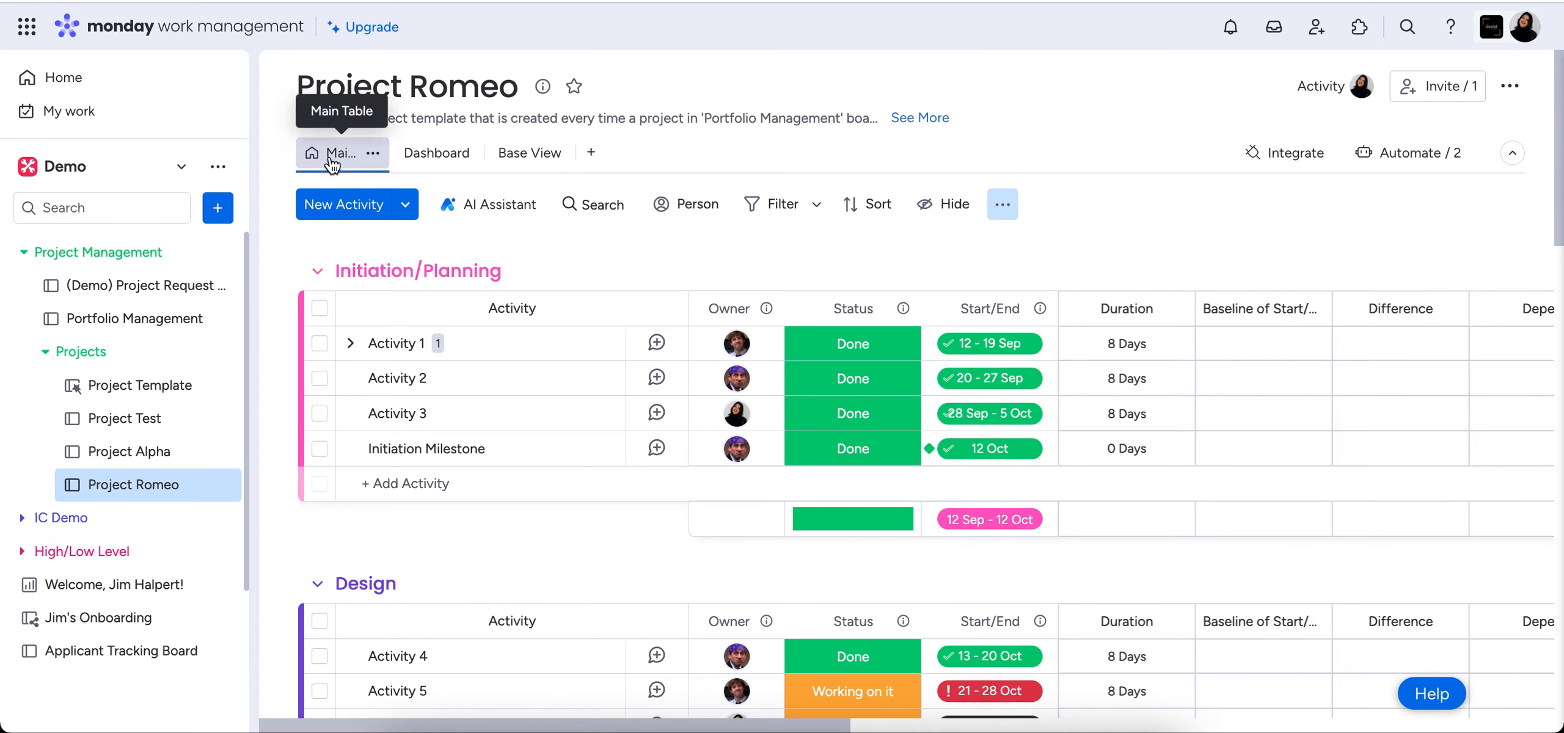
{"action": "left_click", "coordinate": [518, 165]}
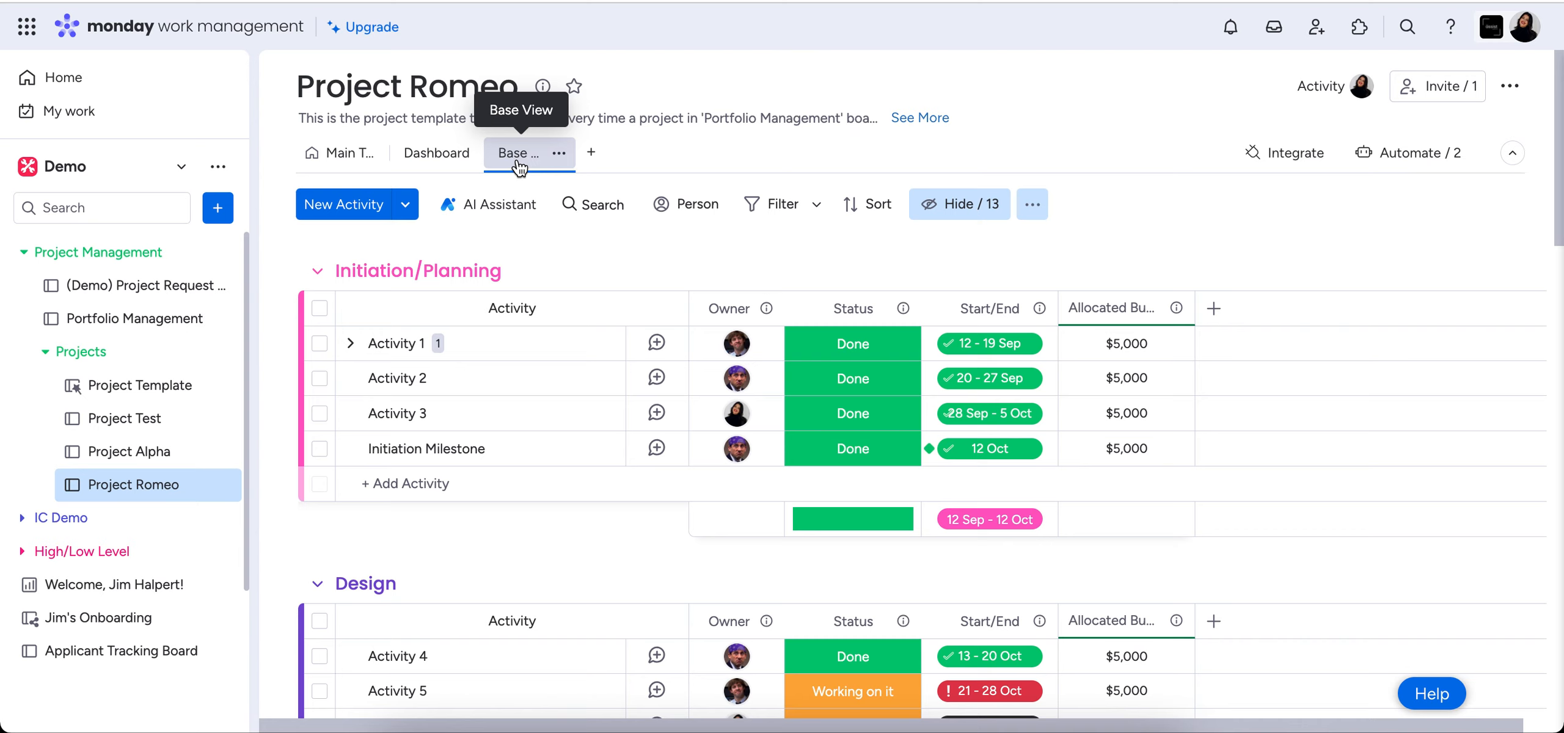
{"action": "left_click", "coordinate": [559, 154]}
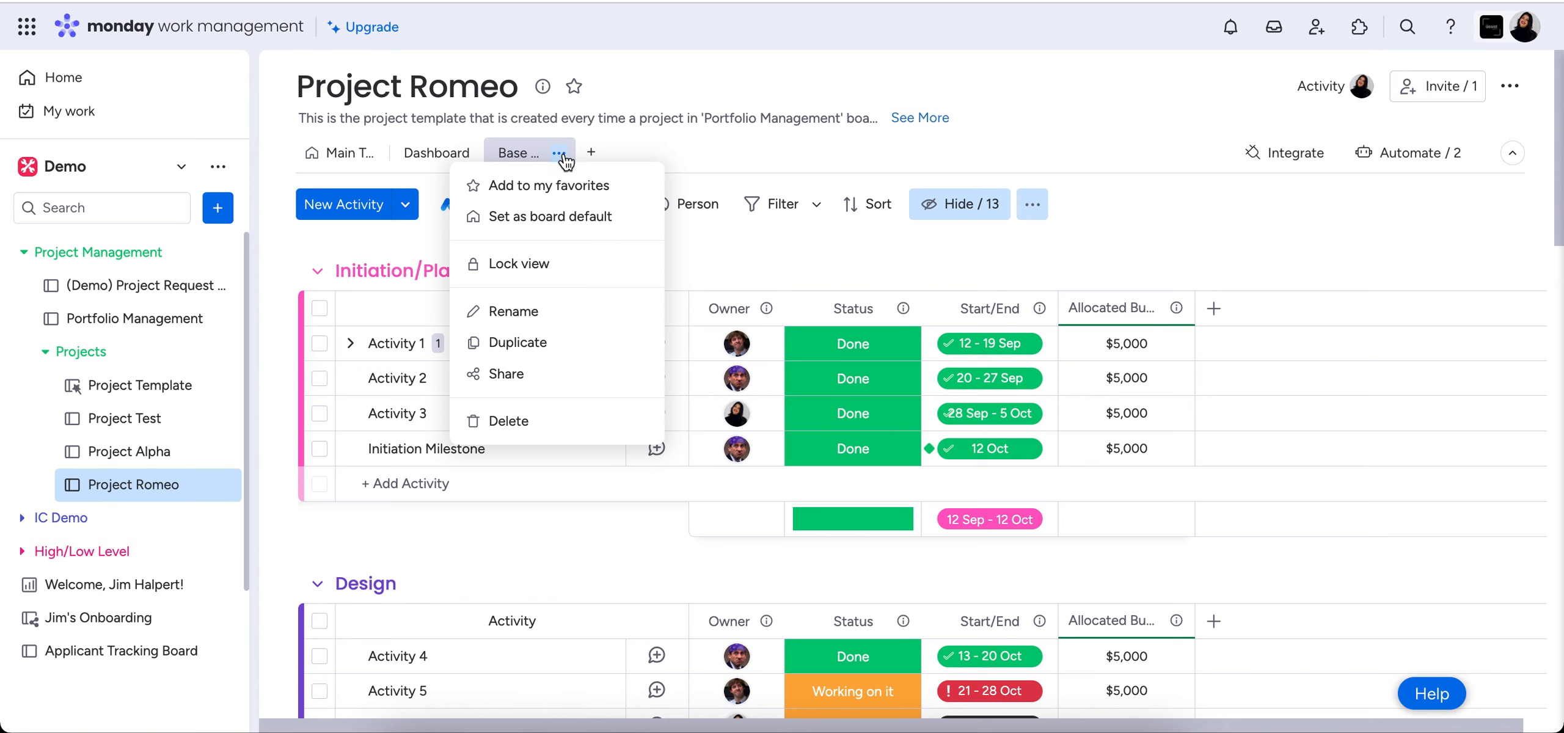
{"action": "left_click", "coordinate": [568, 220]}
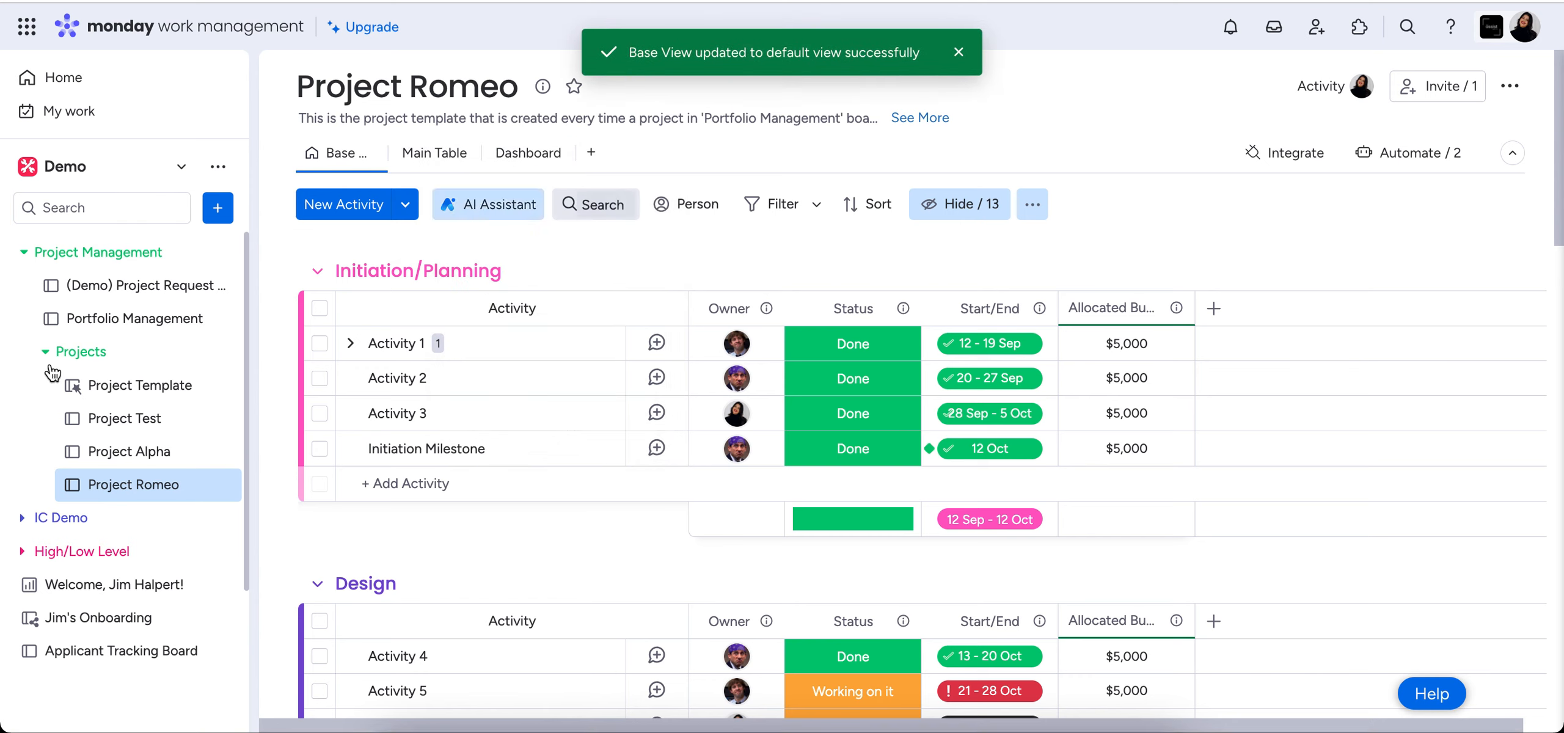
Step: Look at the Project Alpha board, return to Project Romeo, and compare its Main Table with Base View
{"action": "left_click", "coordinate": [114, 465]}
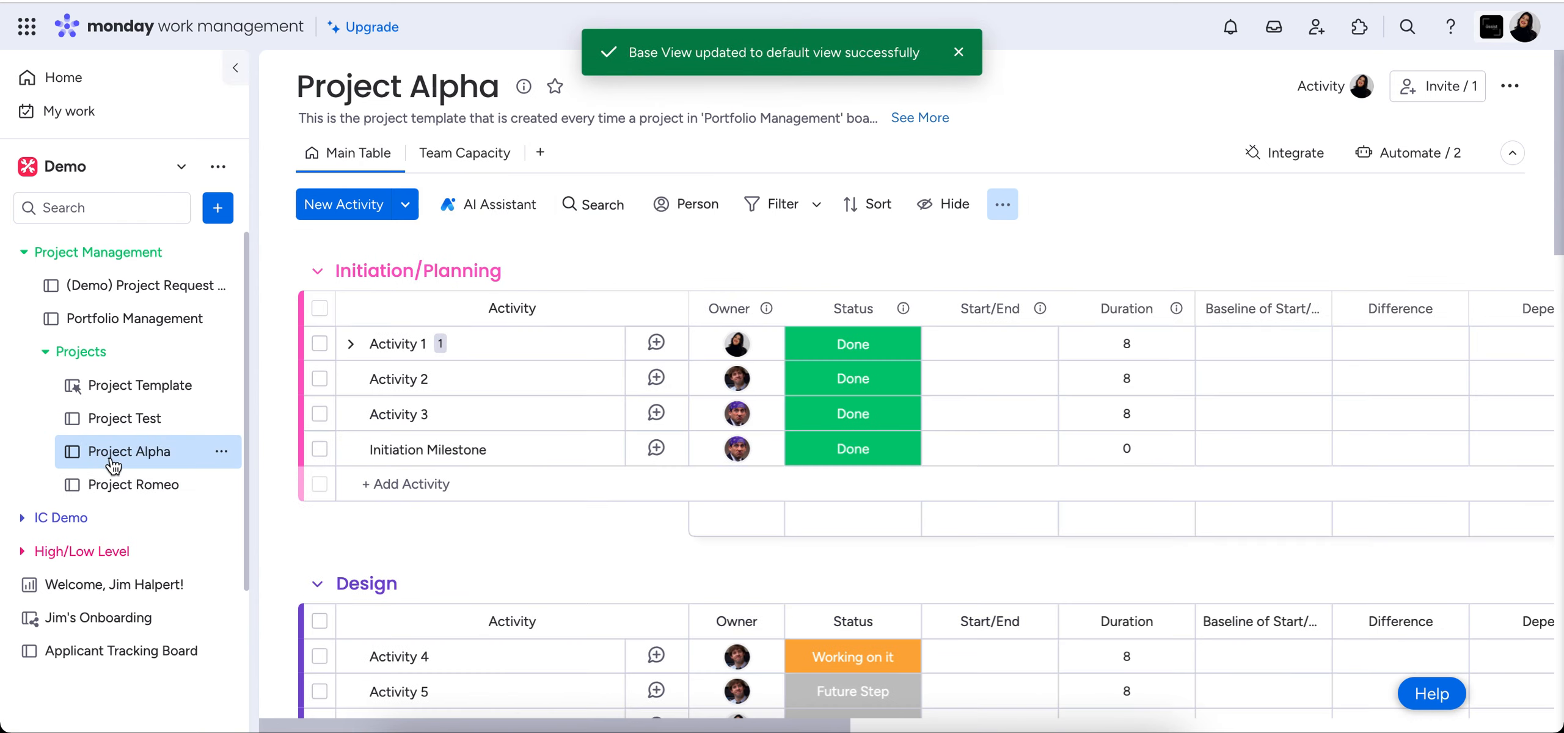
{"action": "left_click", "coordinate": [116, 486]}
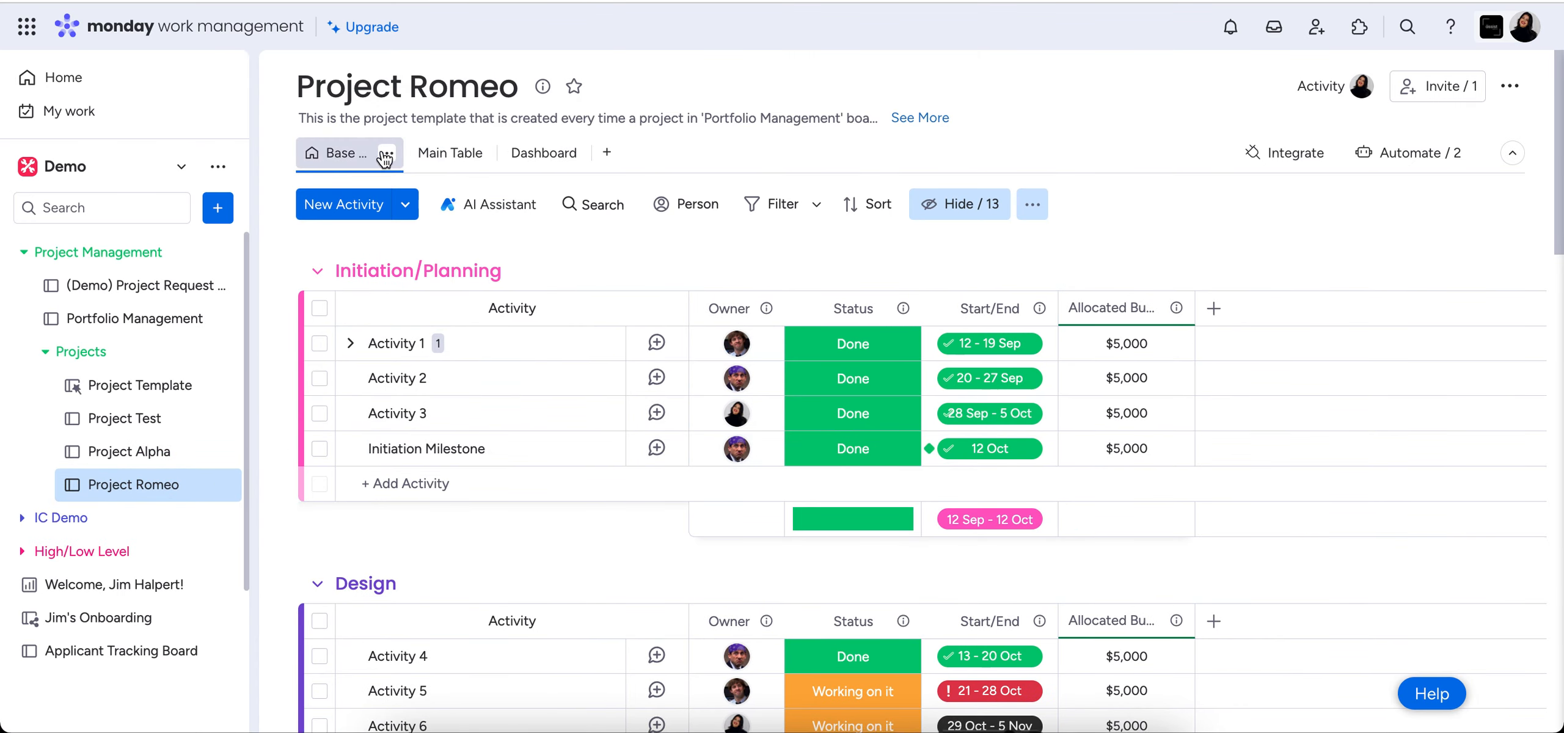
{"action": "left_click", "coordinate": [451, 157]}
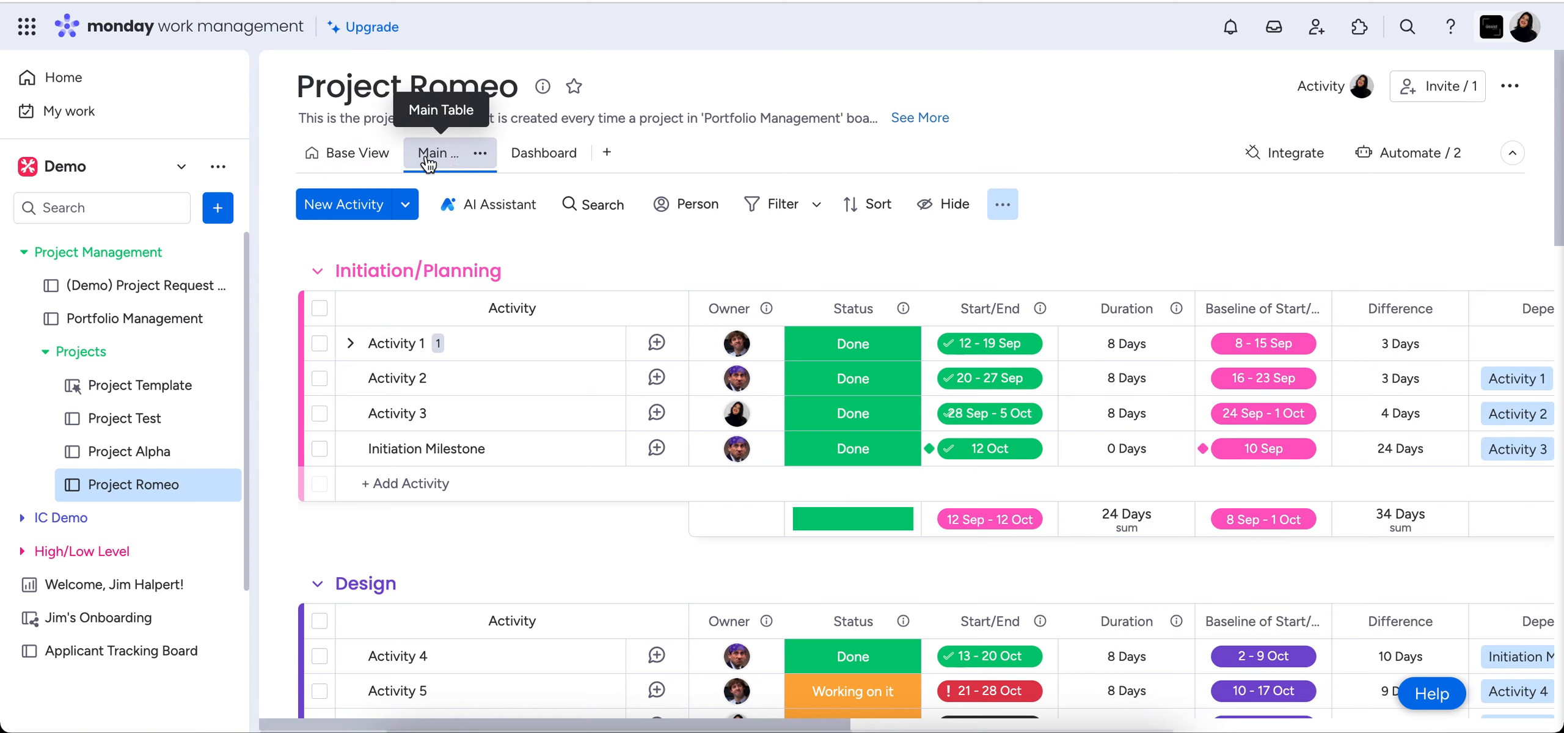
{"action": "left_click", "coordinate": [358, 154]}
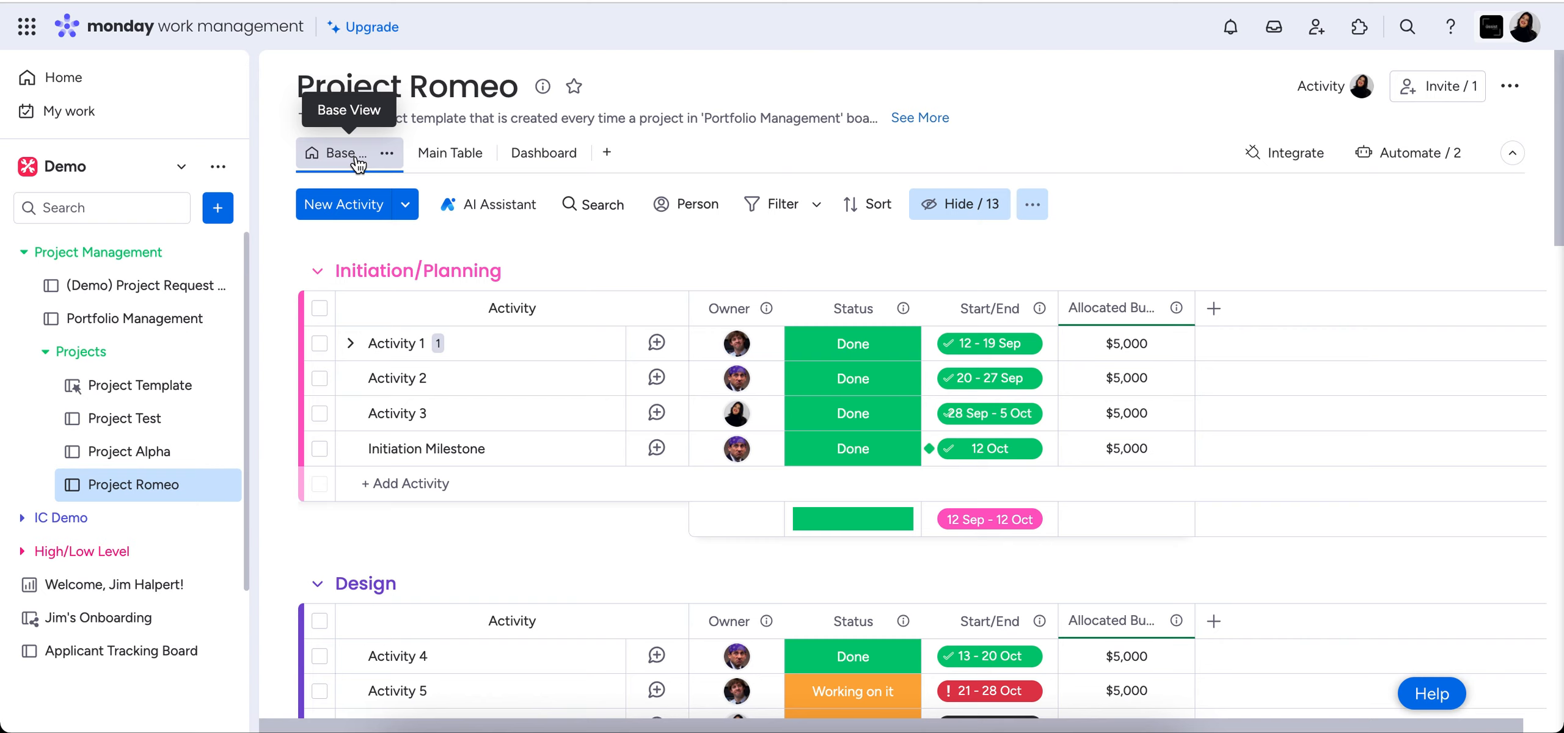
Step: Search the Project Romeo Main Table for "milestone"
{"action": "left_click", "coordinate": [451, 156]}
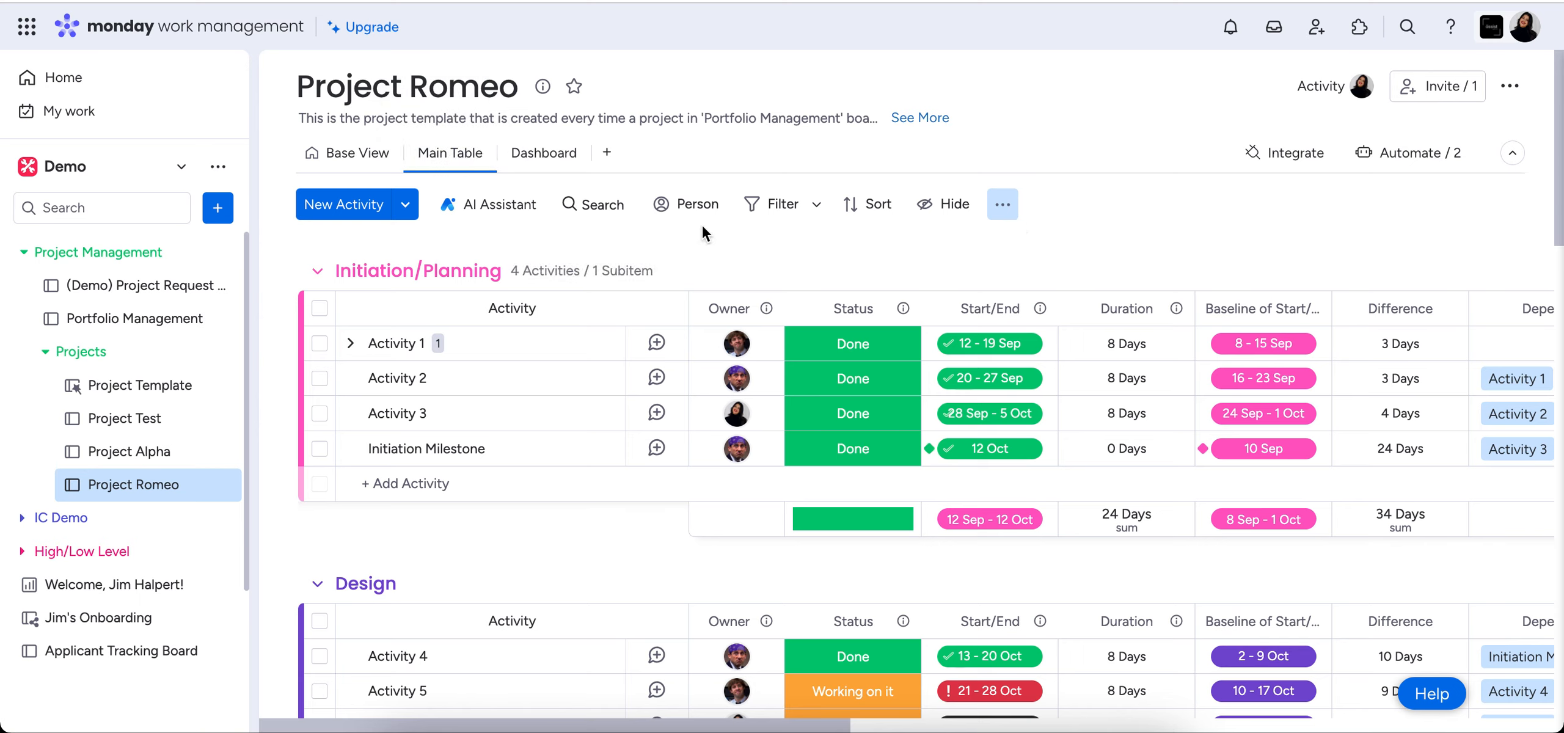
{"action": "left_click", "coordinate": [604, 220]}
{"action": "type", "text": "mil"}
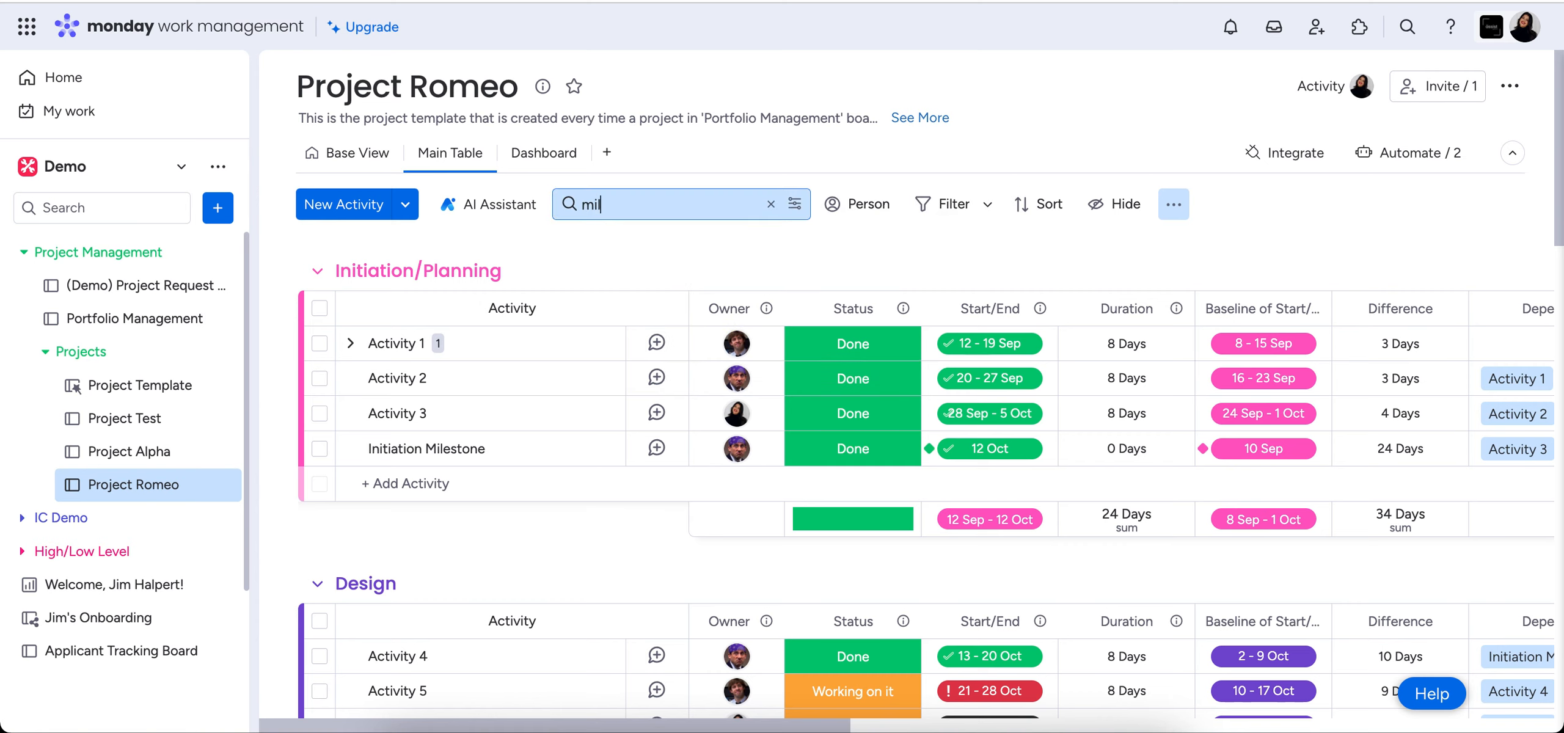
{"action": "type", "text": "estone"}
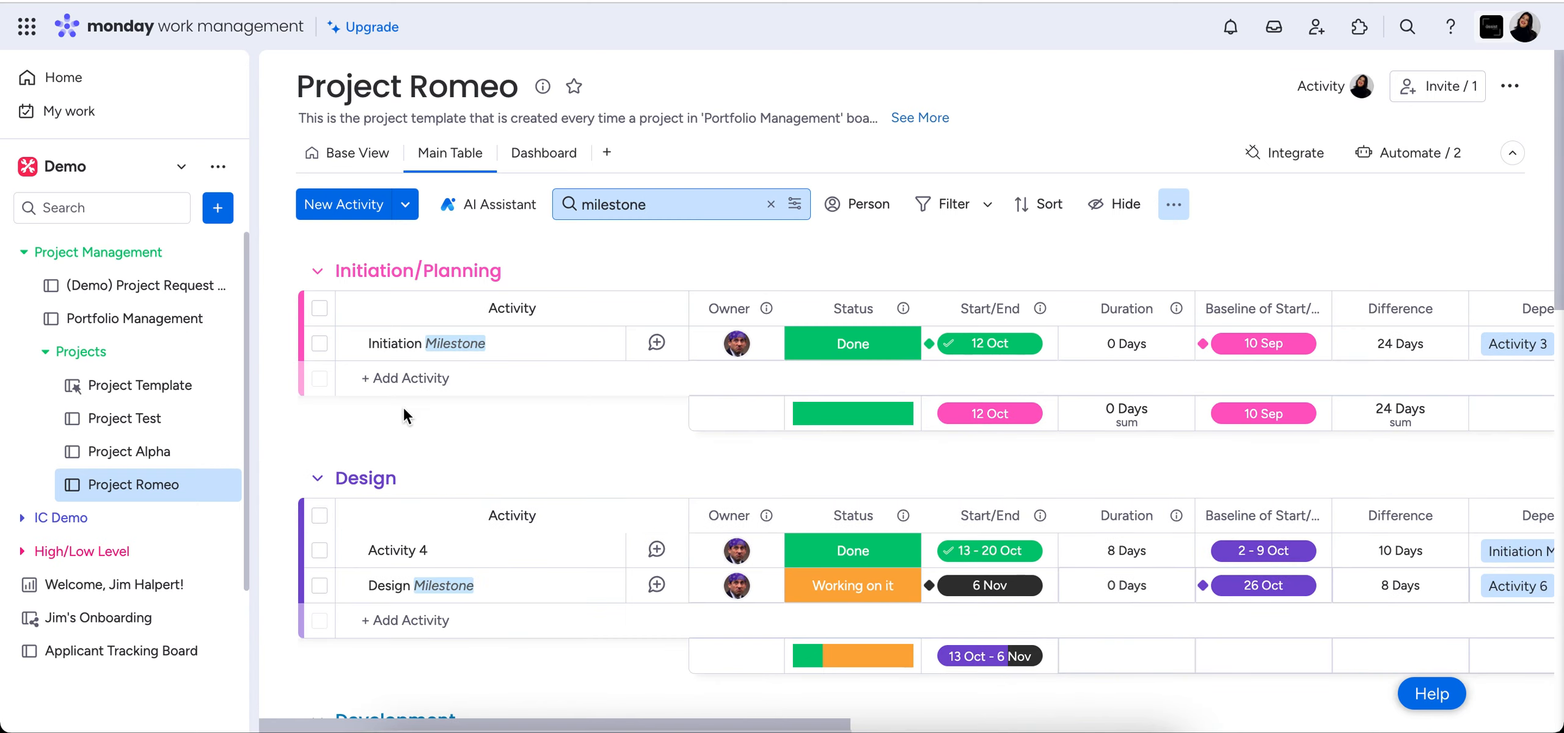
Step: Review the milestone matches across the board's groups and clear the search
{"action": "scroll", "coordinate": [498, 414], "scroll_direction": "down", "scroll_amount": 5}
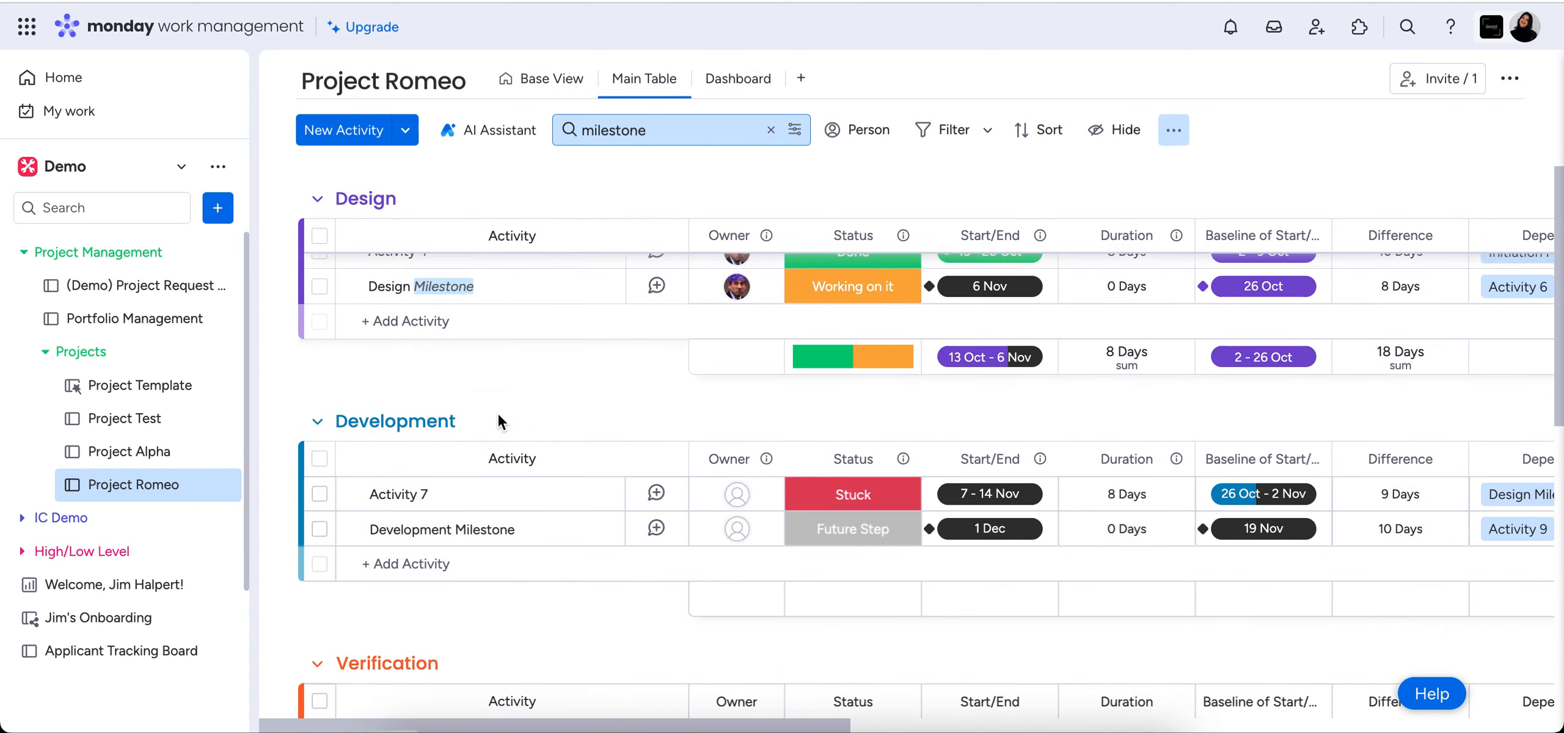
{"action": "scroll", "coordinate": [498, 415], "scroll_direction": "down", "scroll_amount": 2}
{"action": "scroll", "coordinate": [499, 414], "scroll_direction": "up", "scroll_amount": 10}
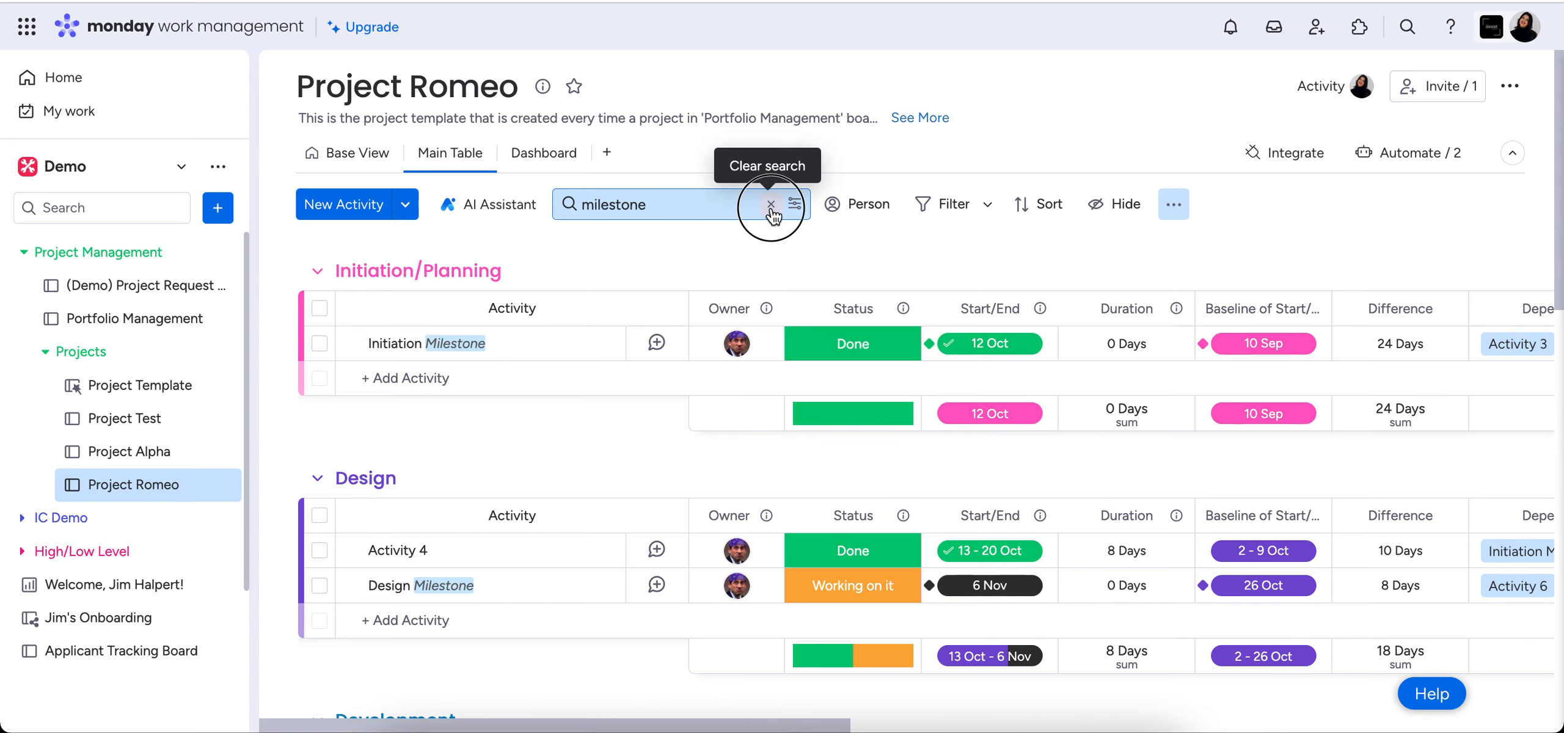
{"action": "left_click", "coordinate": [771, 206]}
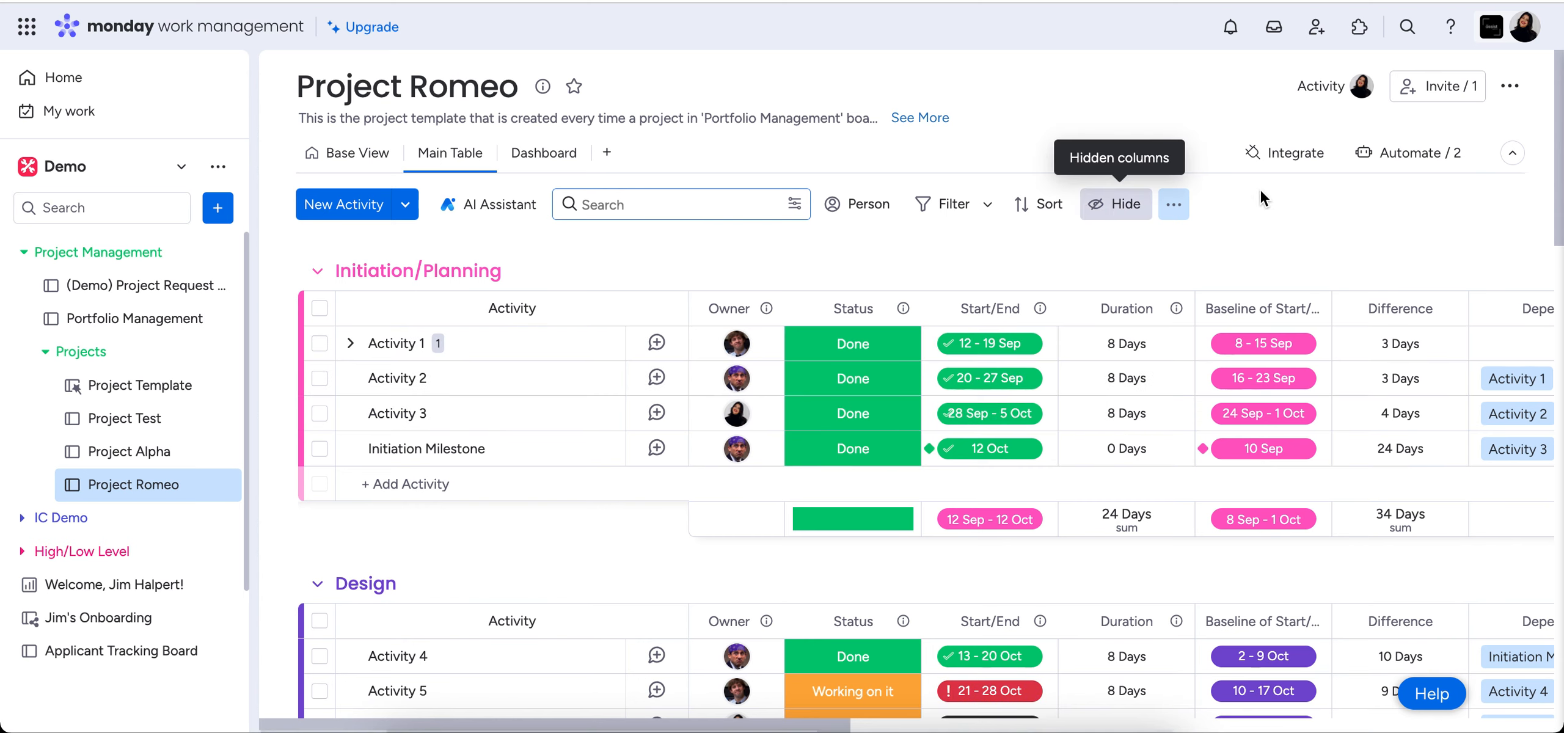
{"action": "left_click", "coordinate": [1338, 190]}
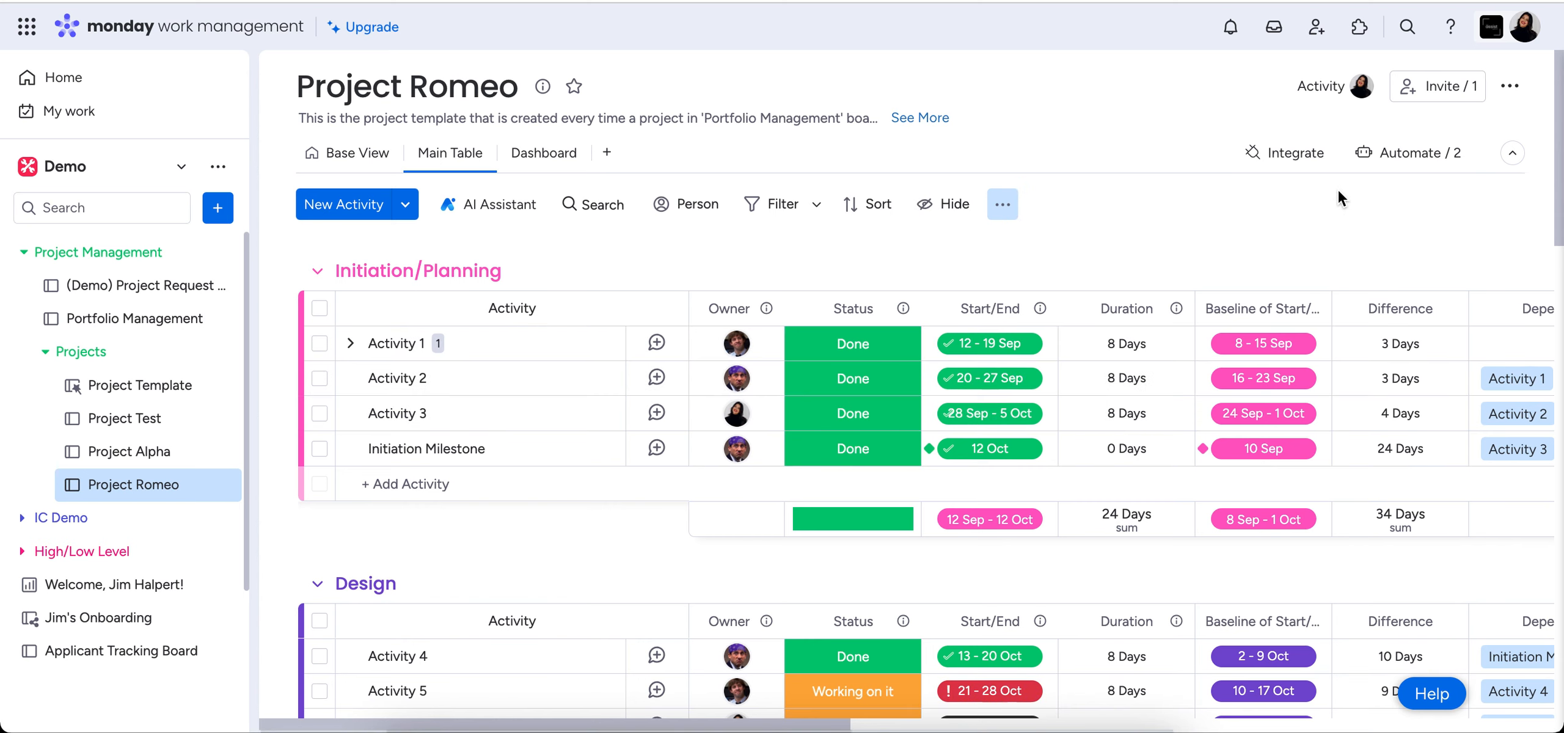
Step: Quick-filter the Main Table by the third listed owner, the Design group and the Working on it status
{"action": "left_click", "coordinate": [788, 215]}
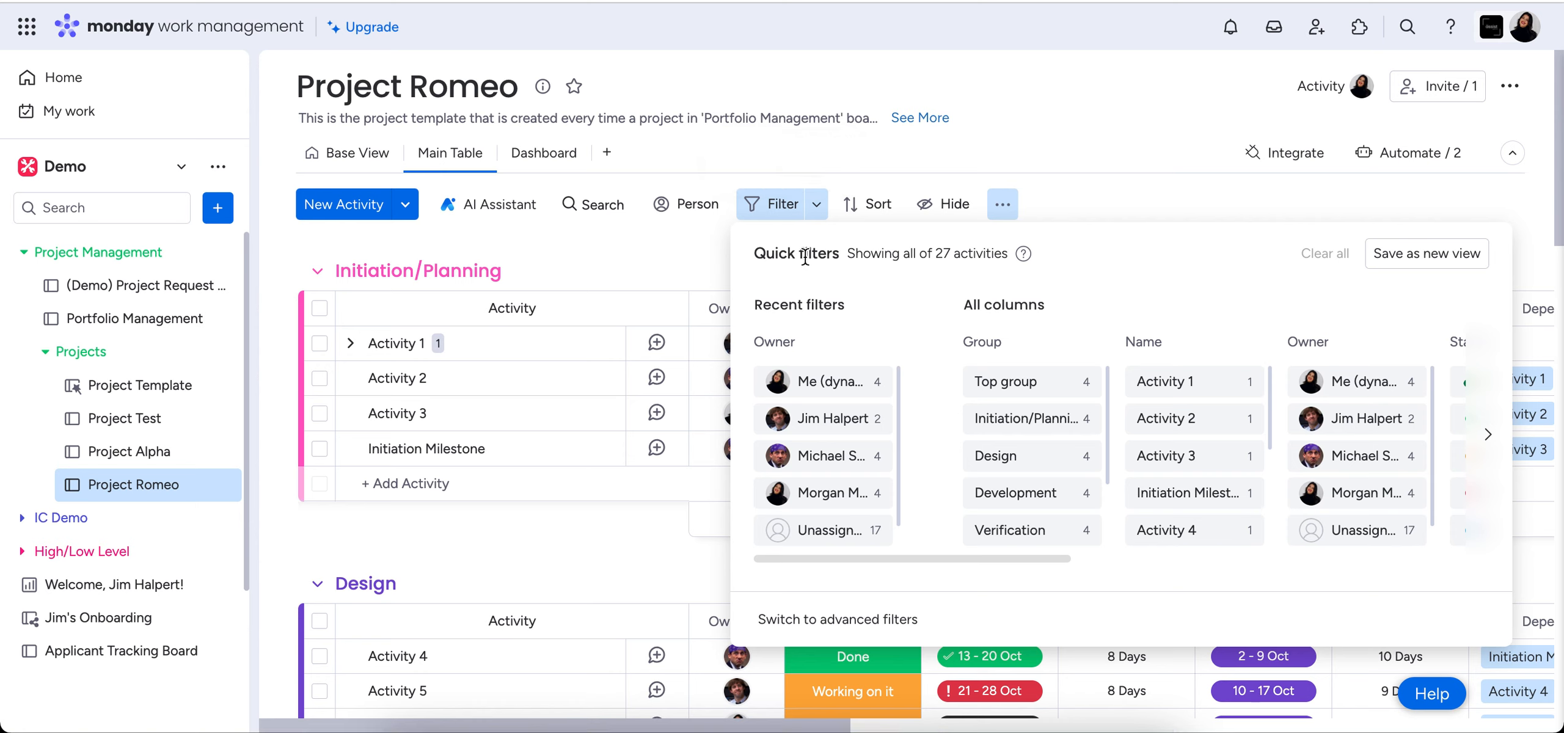
{"action": "scroll", "coordinate": [1044, 361], "scroll_direction": "right", "scroll_amount": 2}
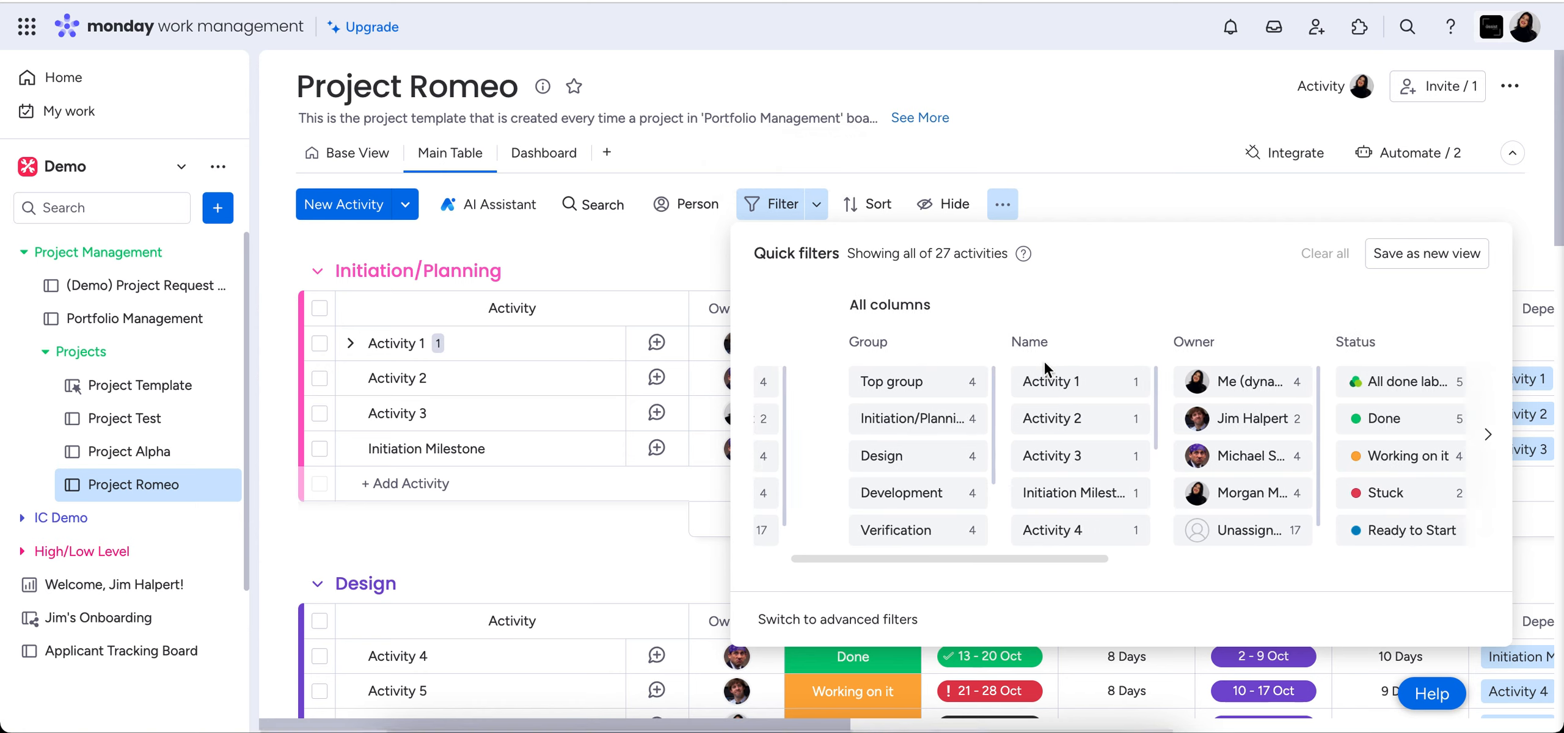
{"action": "scroll", "coordinate": [1043, 361], "scroll_direction": "left", "scroll_amount": 2}
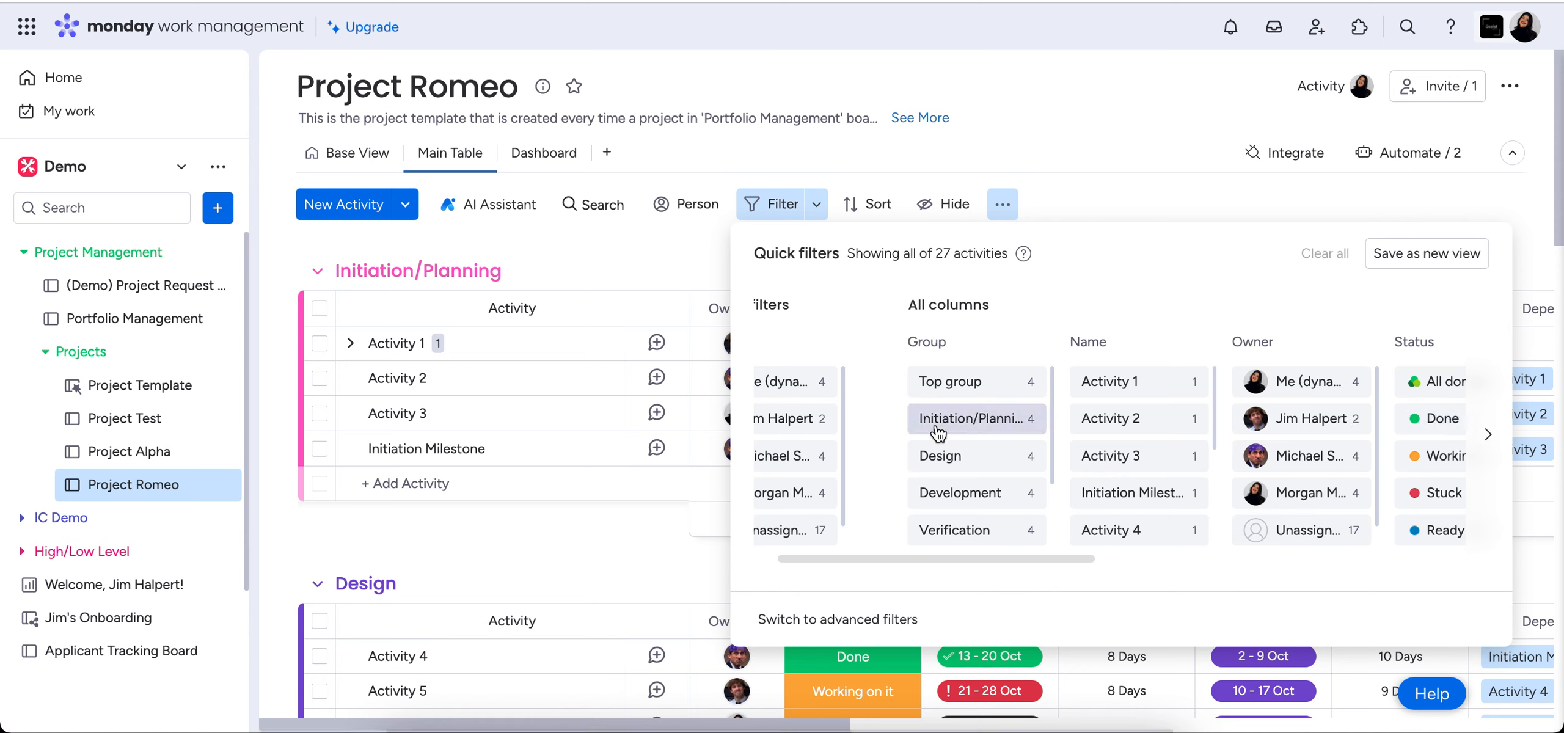
{"action": "scroll", "coordinate": [892, 450], "scroll_direction": "left", "scroll_amount": 1}
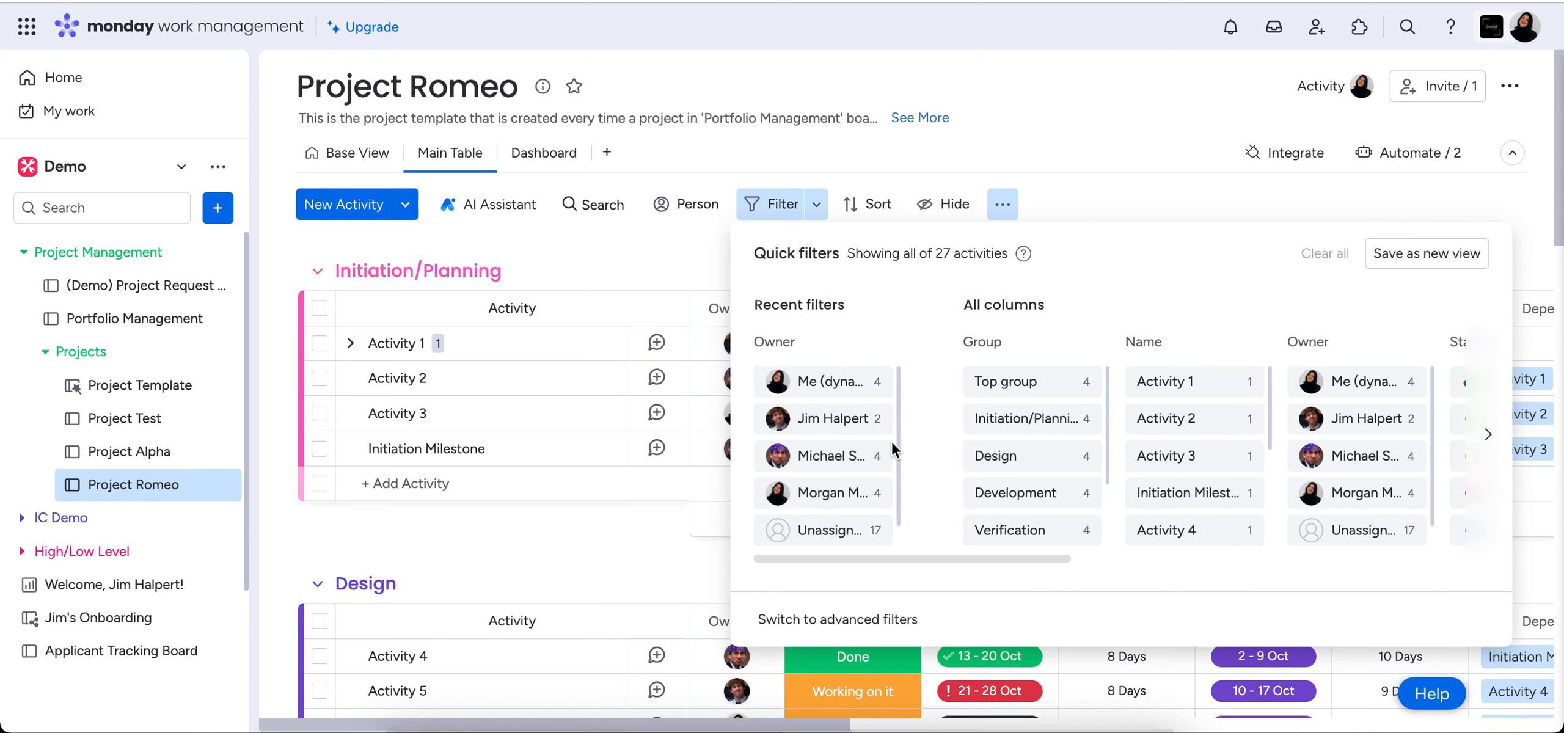
{"action": "left_click", "coordinate": [840, 473]}
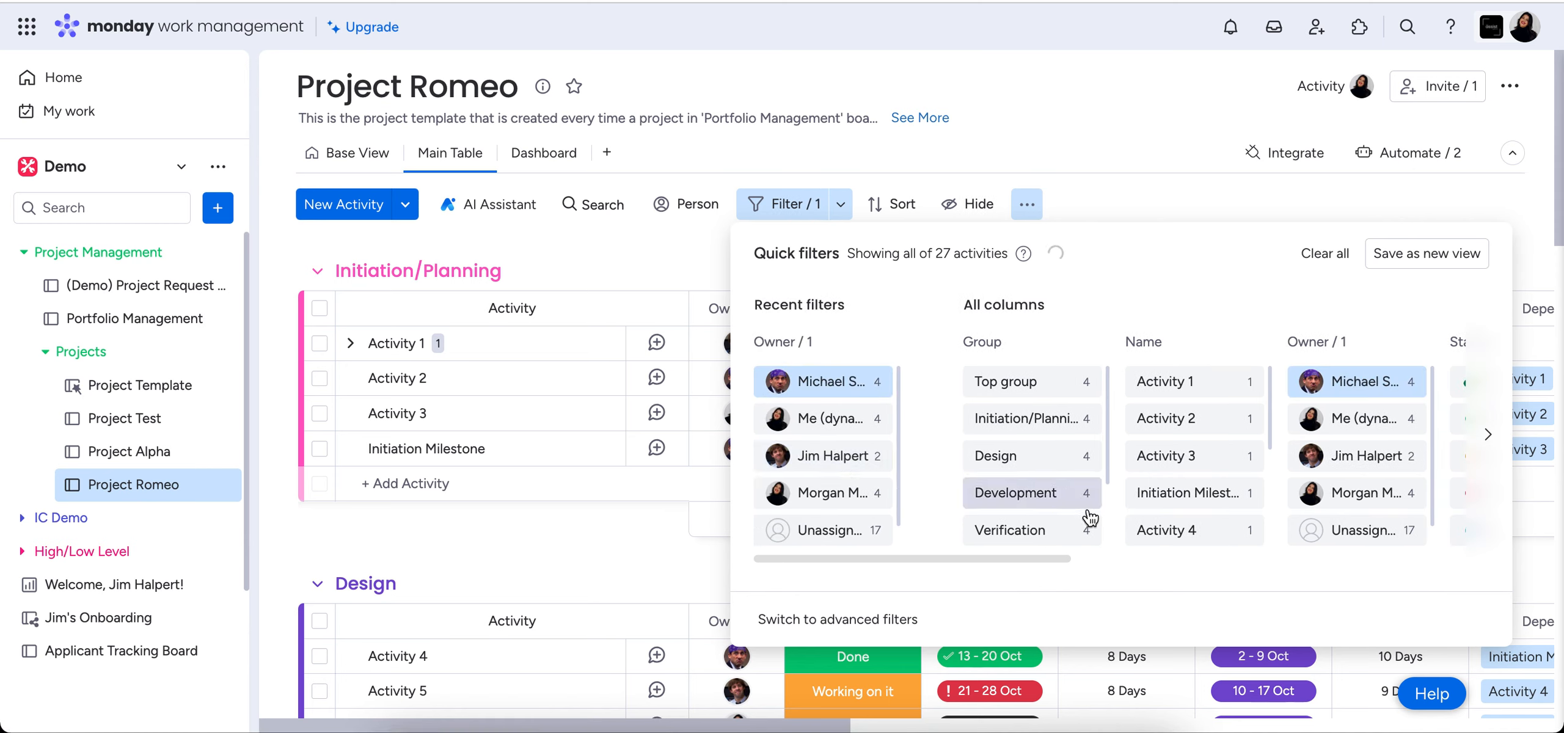
{"action": "left_click", "coordinate": [1048, 470]}
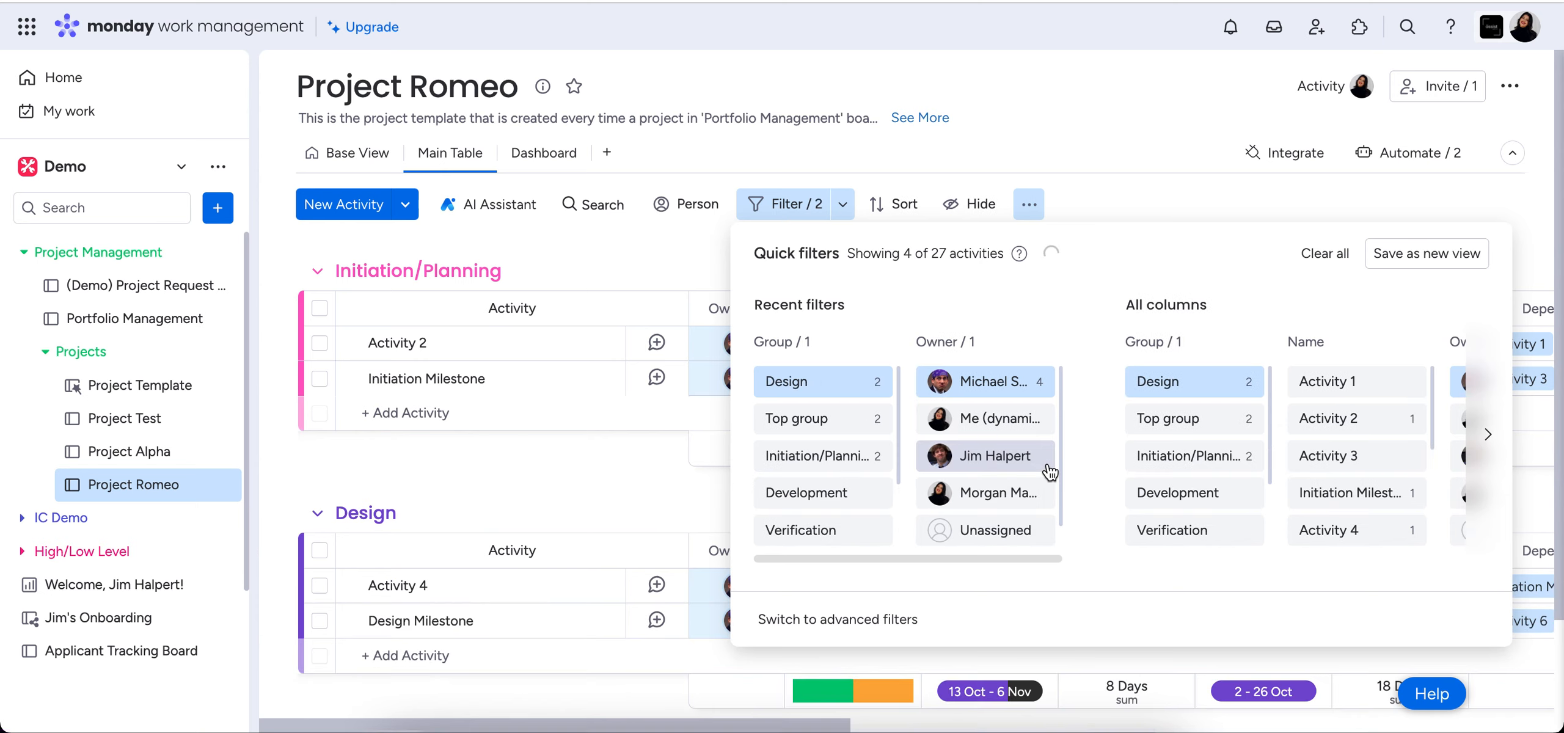
{"action": "scroll", "coordinate": [1291, 455], "scroll_direction": "right", "scroll_amount": 5}
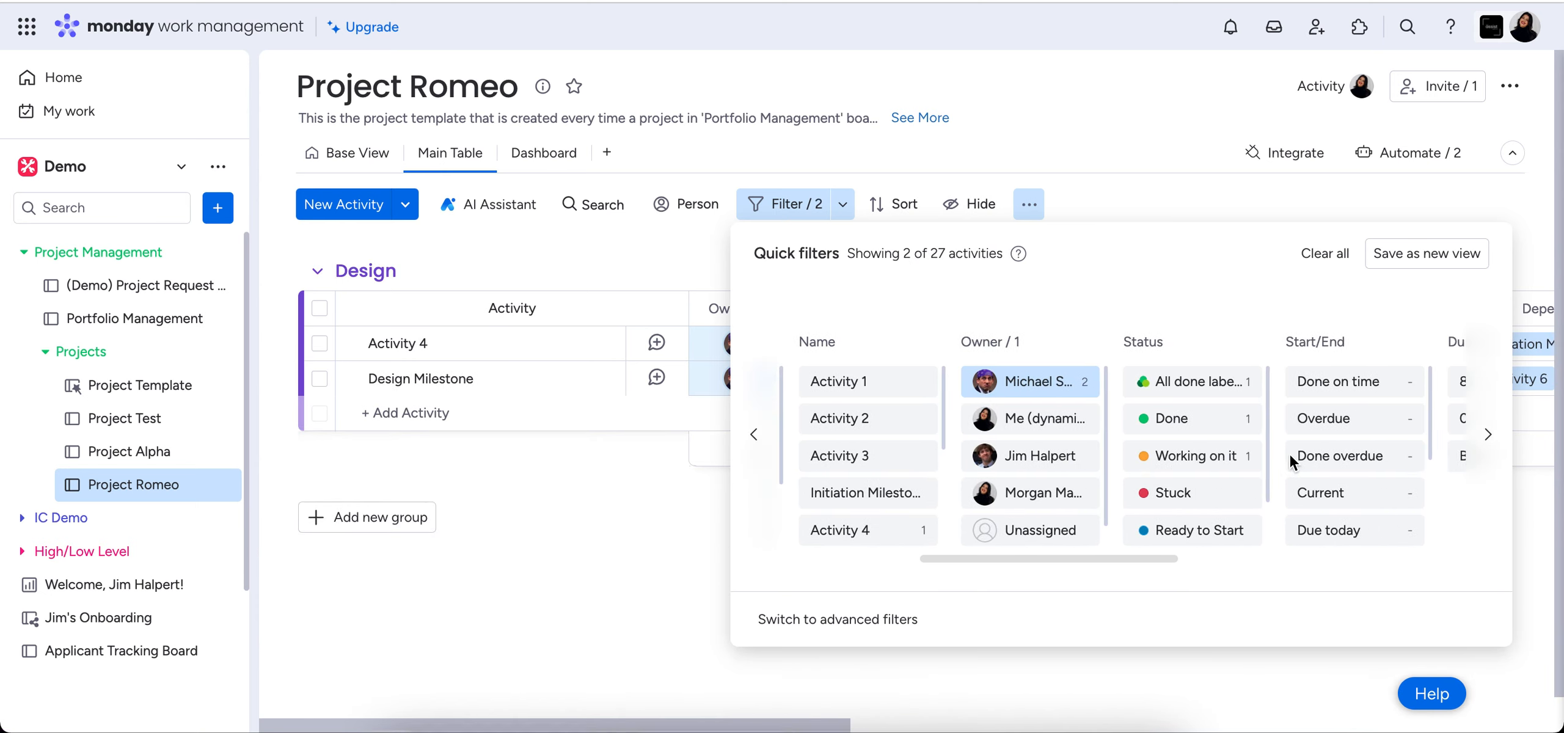
{"action": "left_click", "coordinate": [1199, 463]}
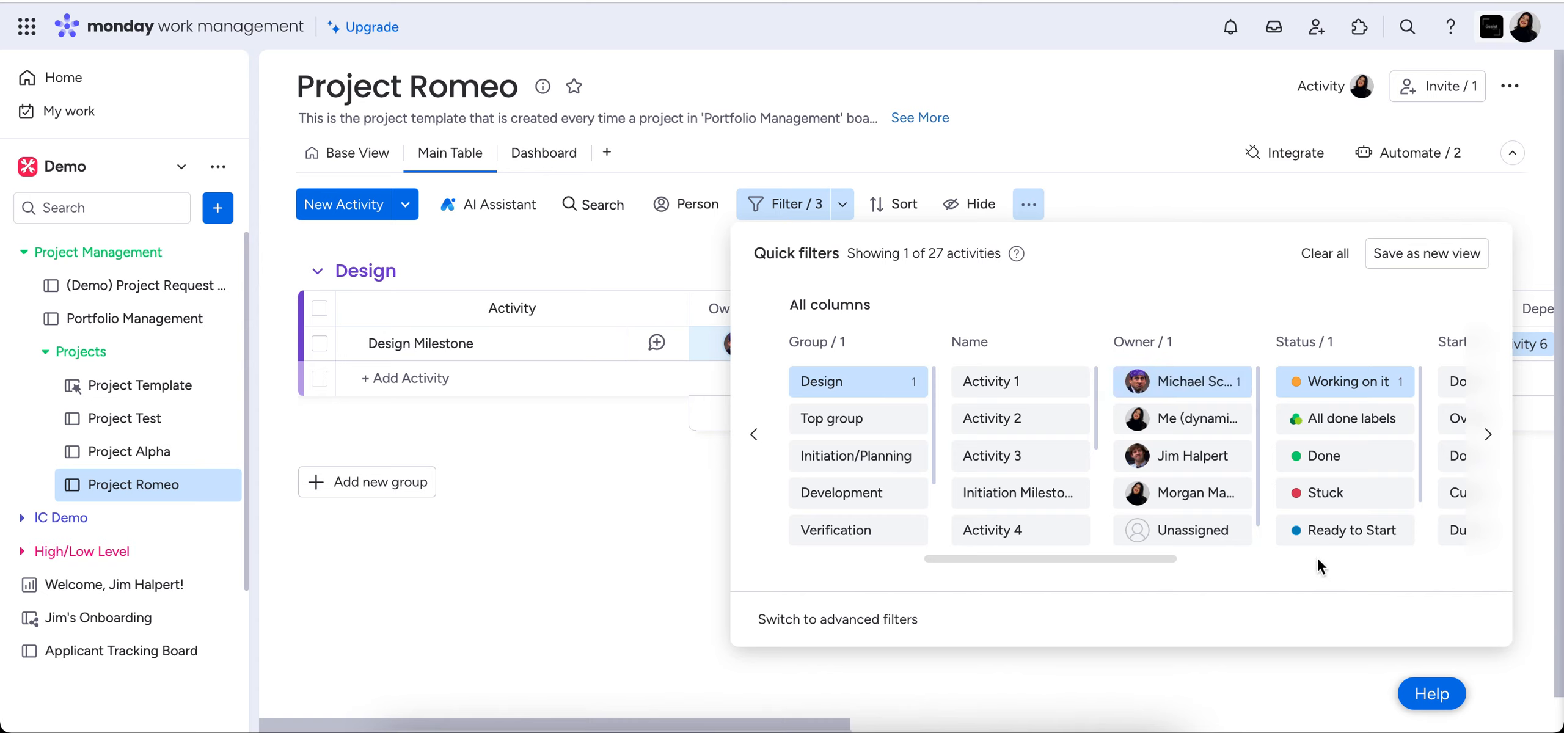
{"action": "left_click", "coordinate": [467, 552]}
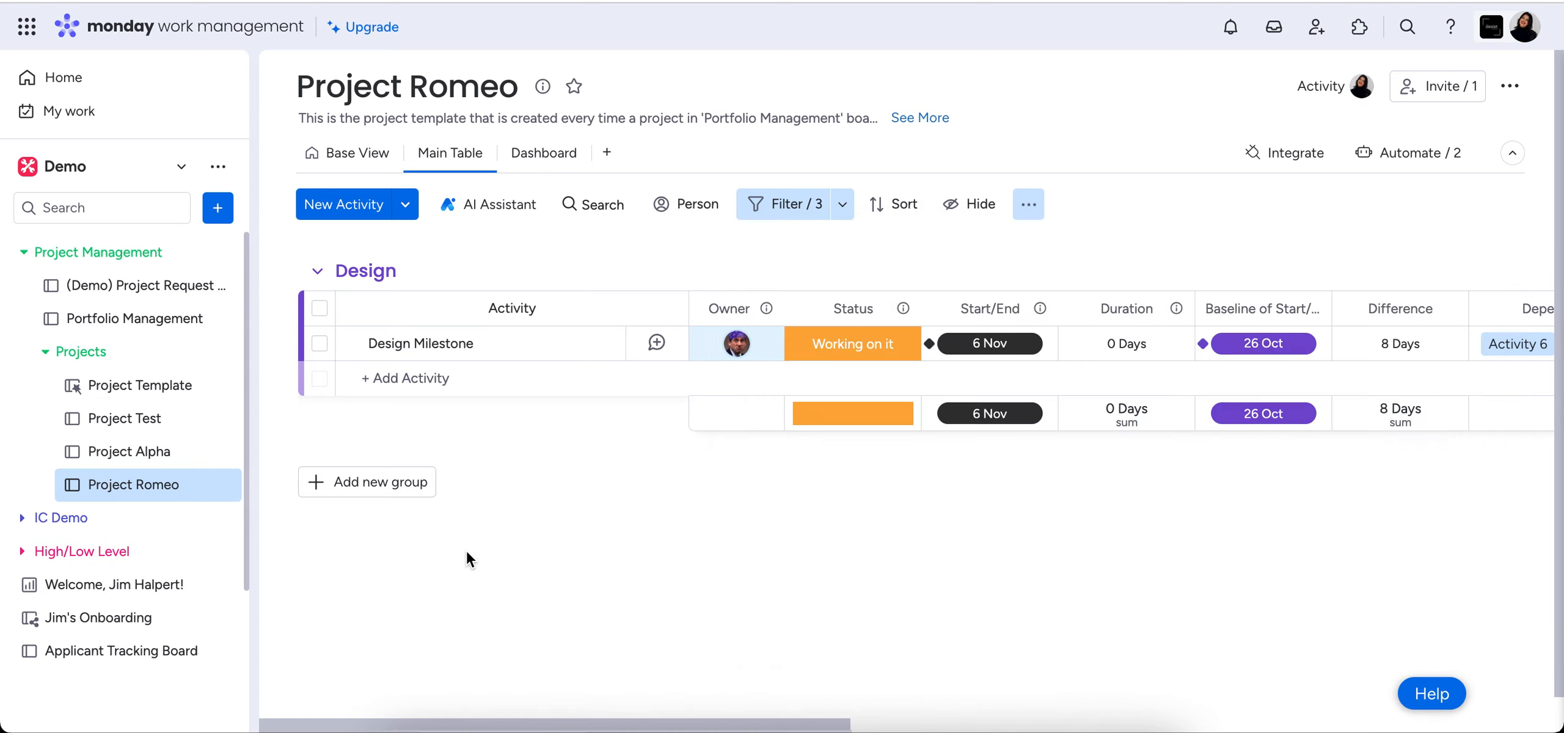
Step: Remove the Design group and Working on it status filters, and clear the remaining owner filter
{"action": "left_click", "coordinate": [798, 217]}
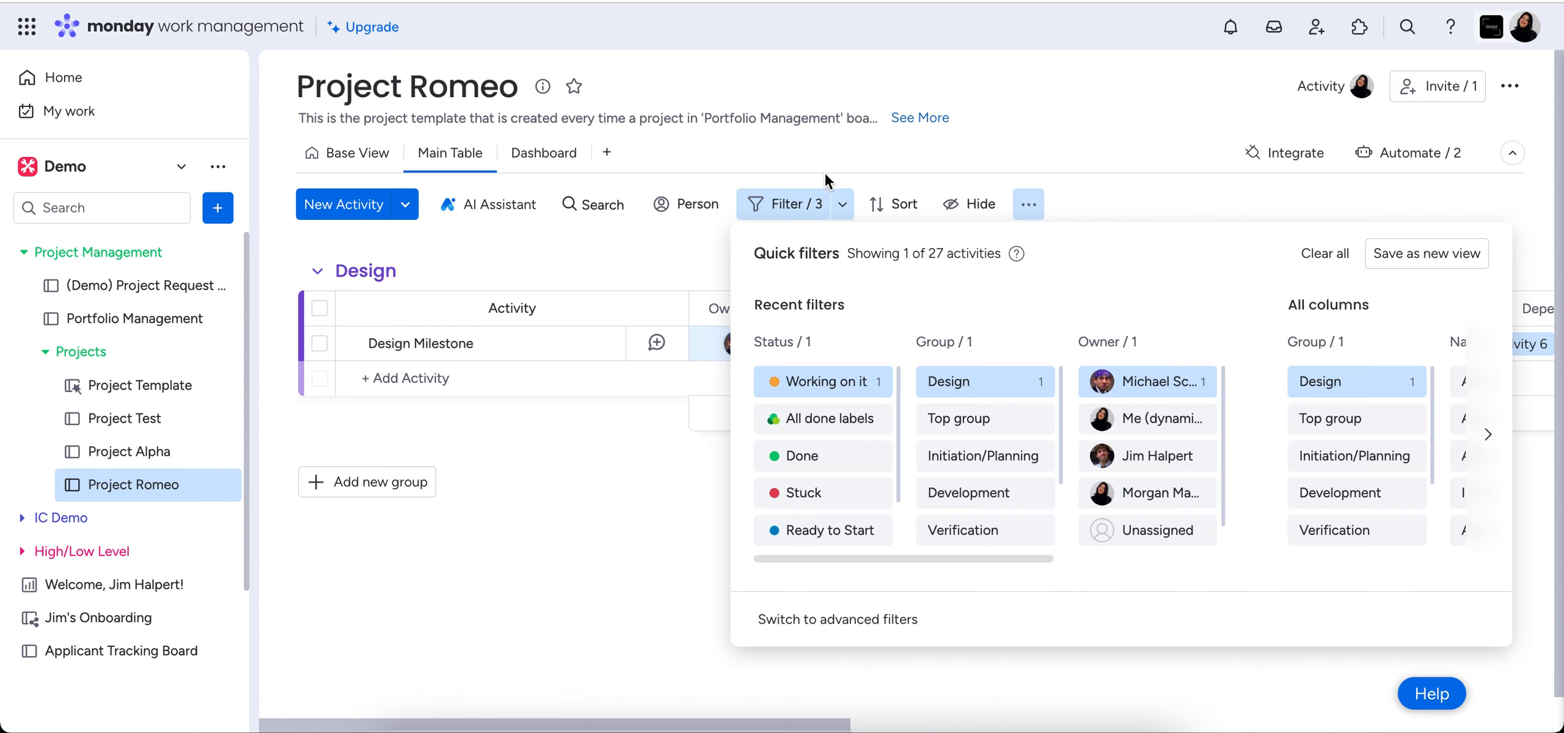
{"action": "scroll", "coordinate": [990, 407], "scroll_direction": "left", "scroll_amount": 3}
{"action": "left_click", "coordinate": [1328, 384]}
{"action": "left_click", "coordinate": [847, 385]}
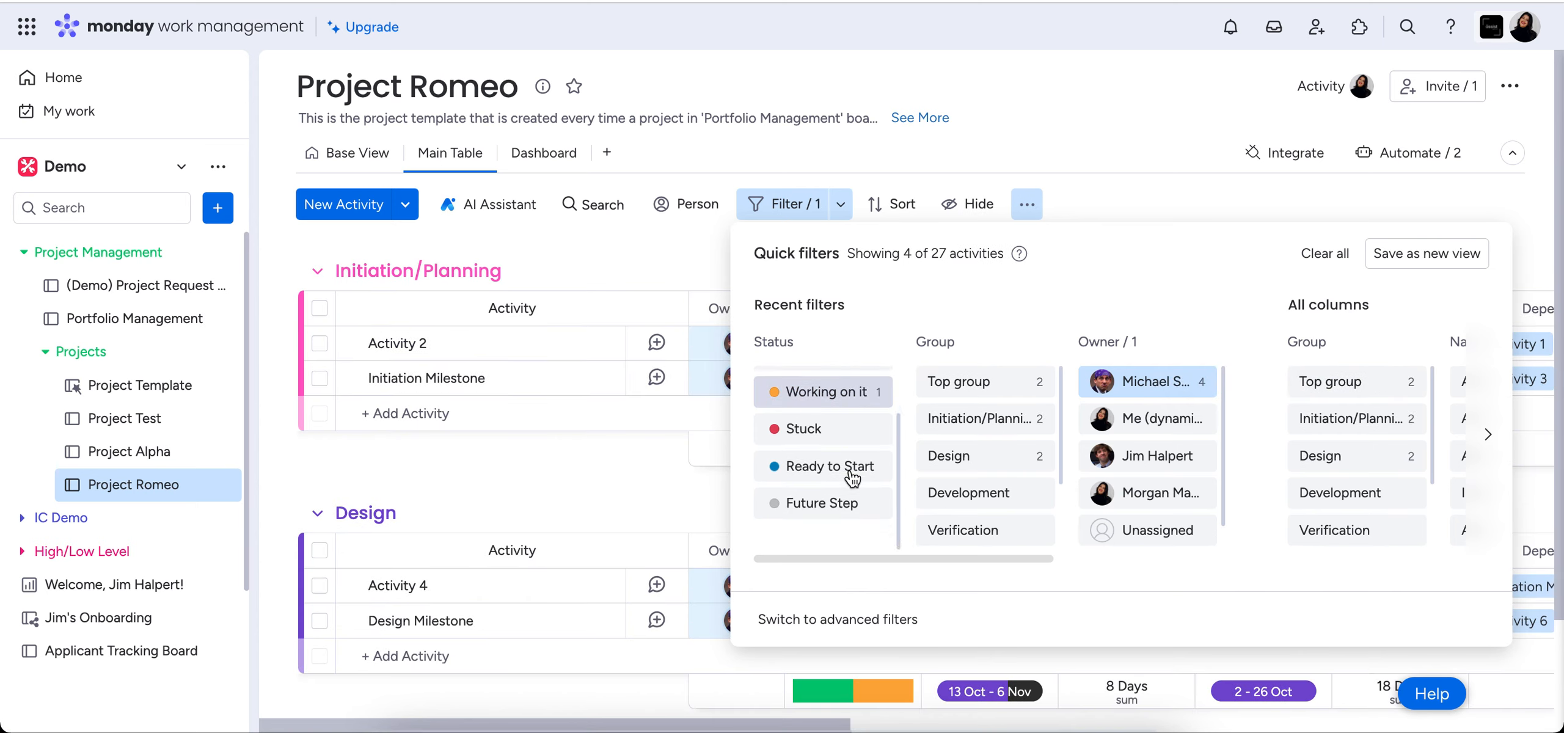
{"action": "left_click", "coordinate": [1320, 253]}
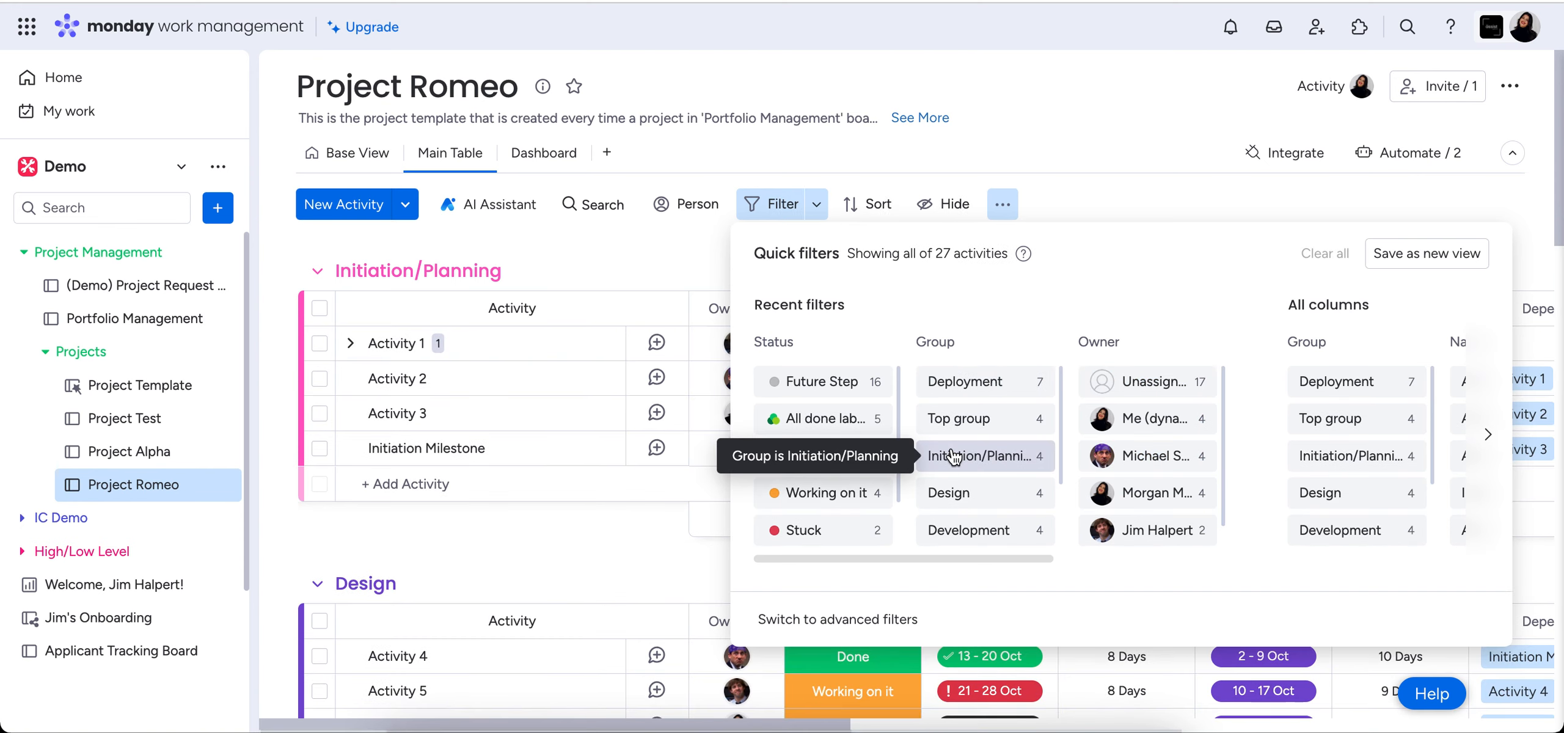
{"action": "left_click", "coordinate": [885, 153]}
Step: Filter the activities by the dynamic Me owner and save the result as a new view named Assigned to ME
{"action": "left_click", "coordinate": [772, 203]}
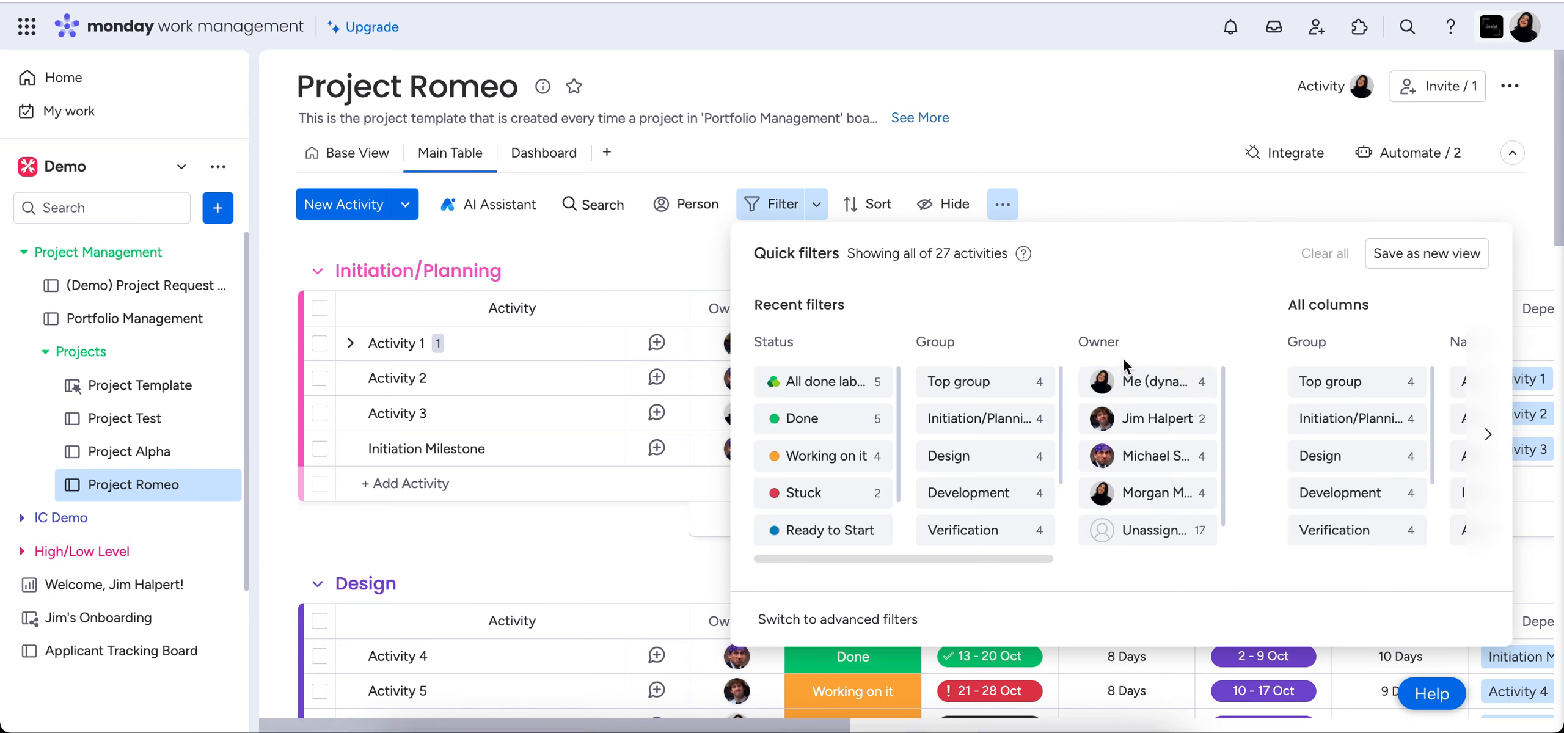
{"action": "left_click", "coordinate": [1162, 393]}
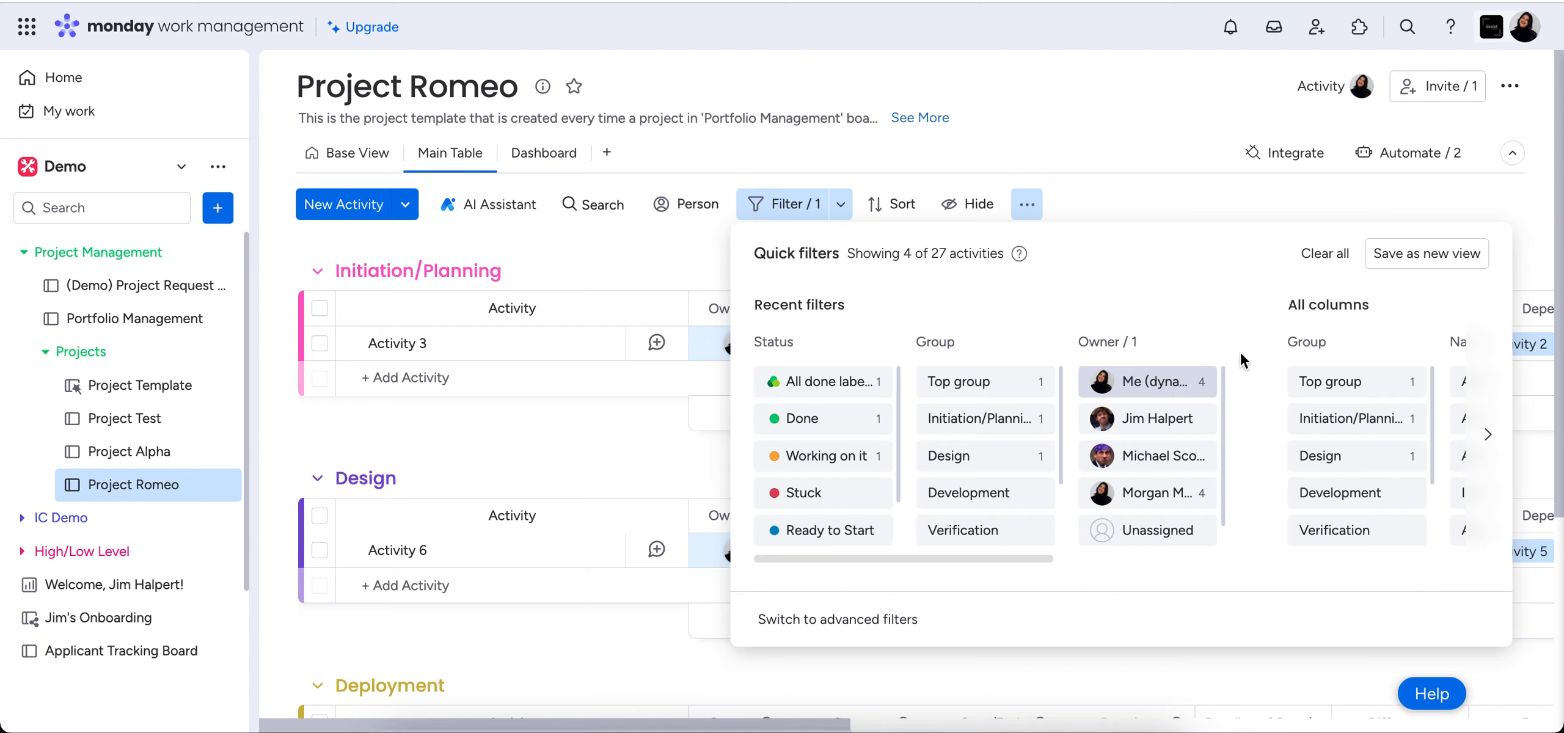
{"action": "left_click", "coordinate": [1452, 261]}
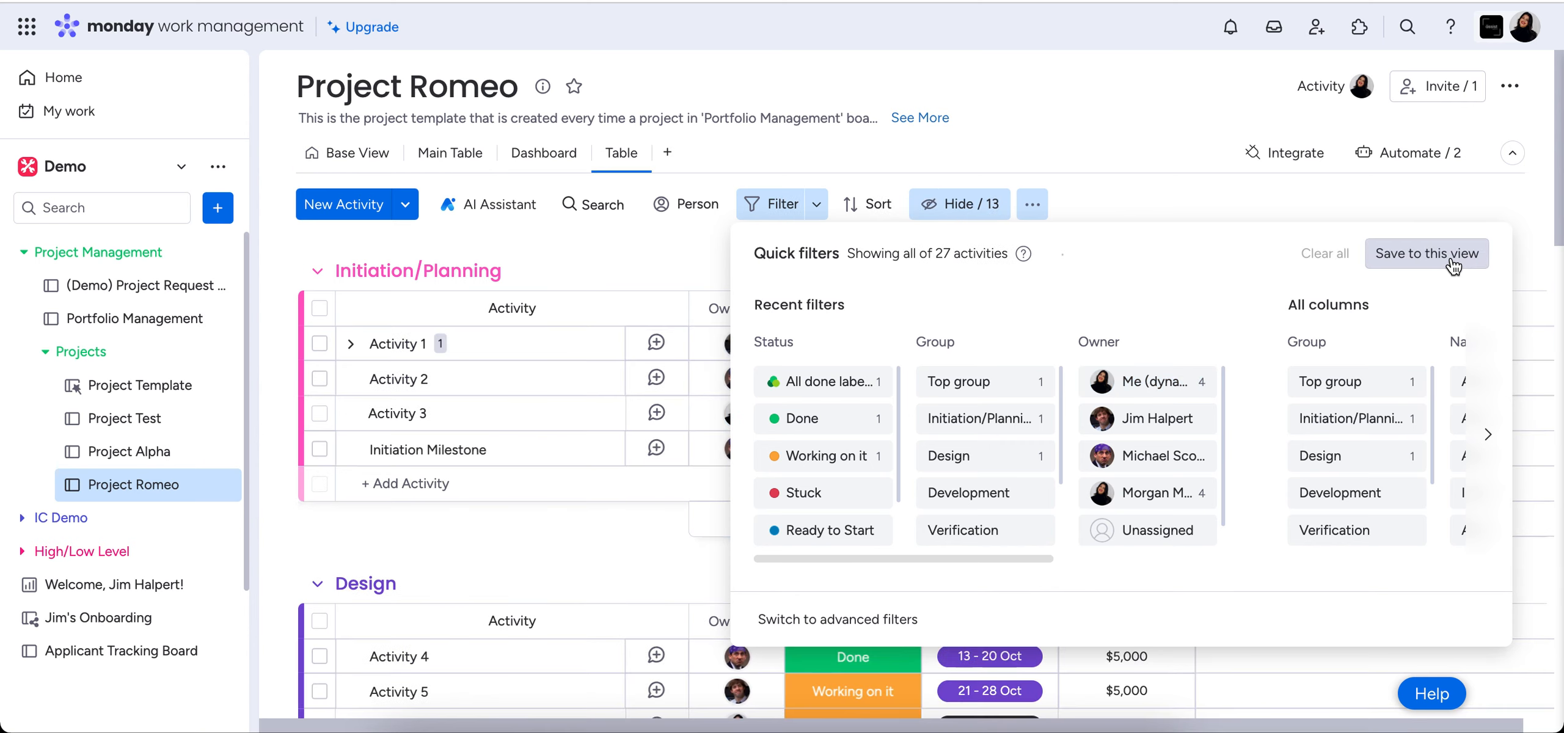
{"action": "left_click", "coordinate": [633, 155]}
{"action": "left_click", "coordinate": [594, 311]}
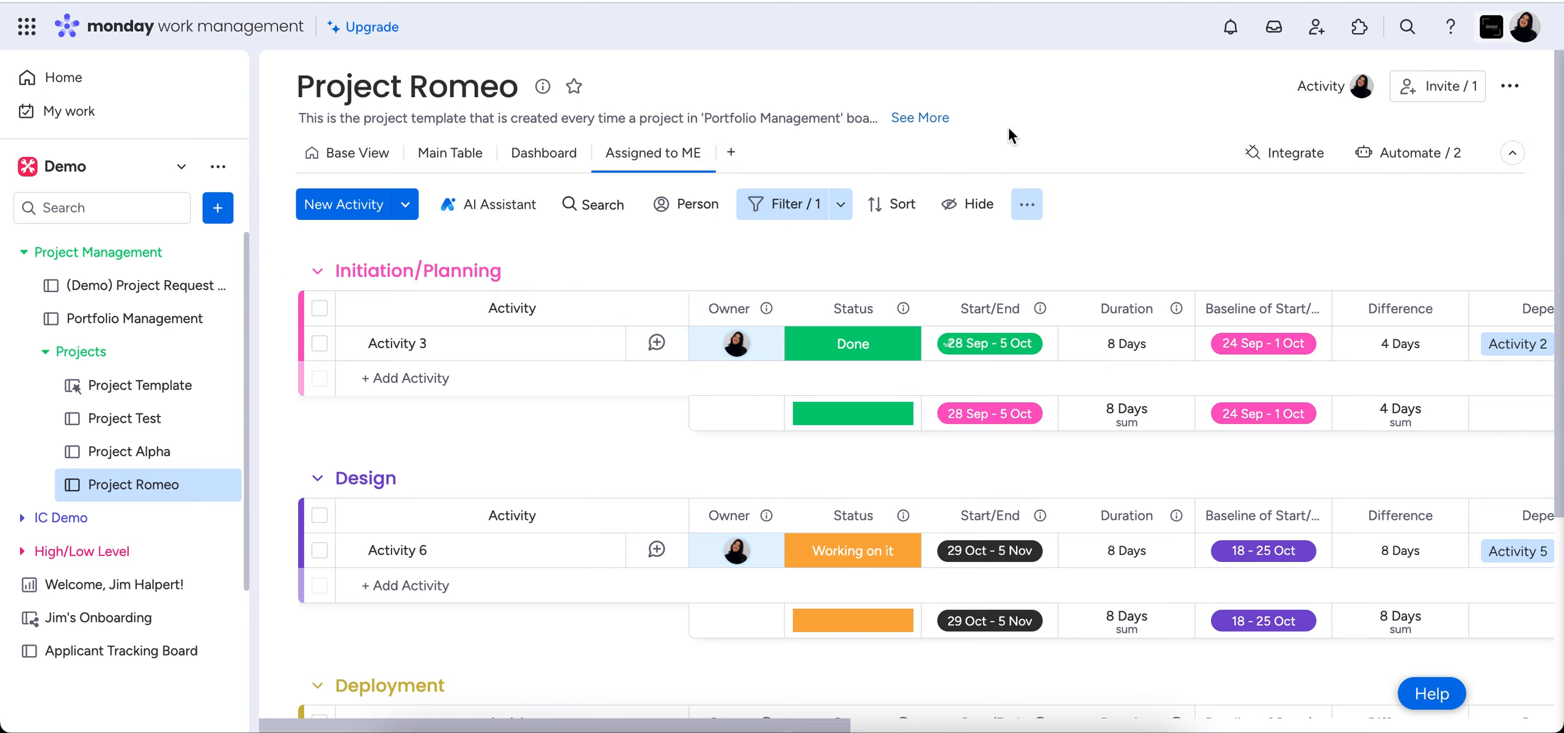
Step: Compare the activities in the full Main Table with those in the Assigned to ME view
{"action": "left_click", "coordinate": [454, 161]}
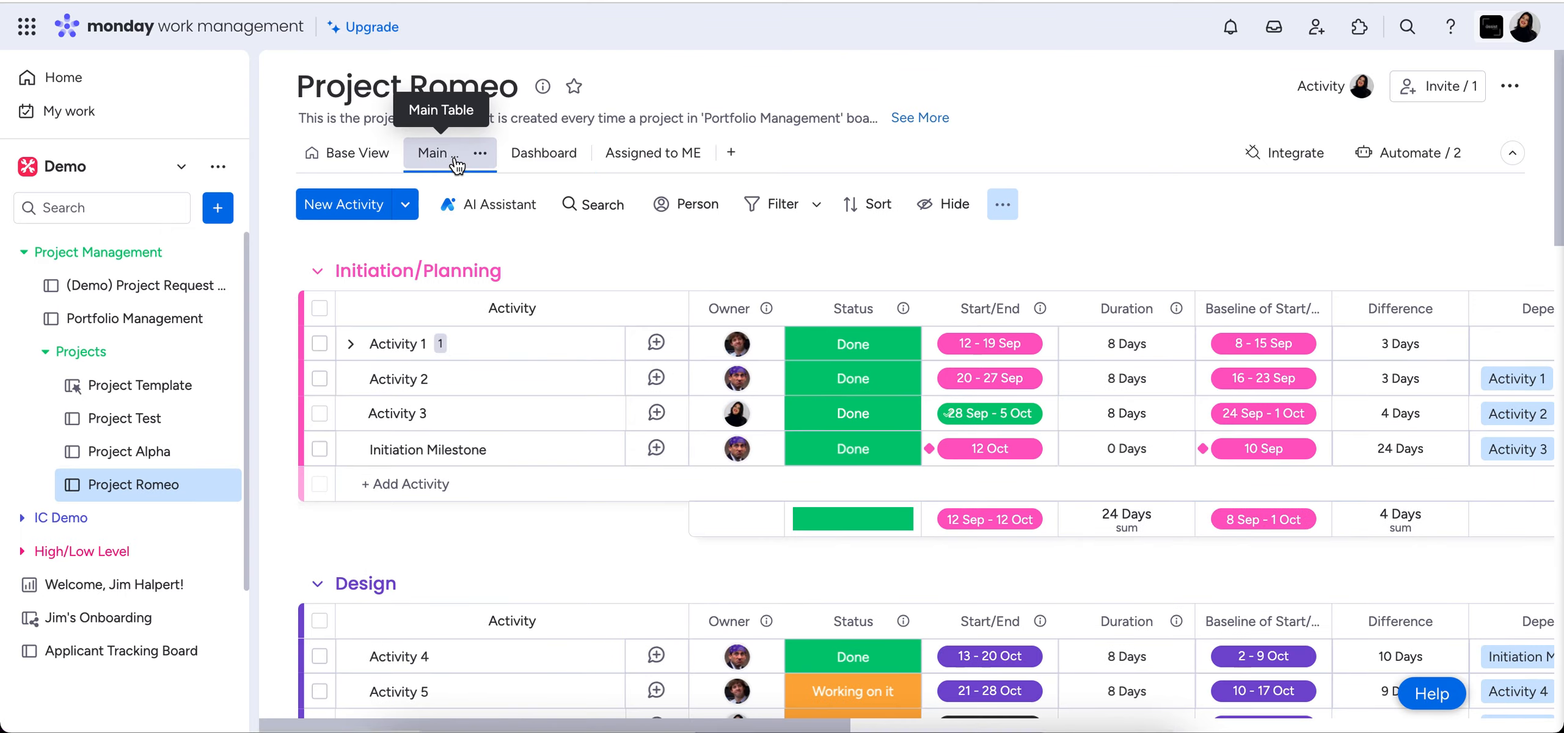
{"action": "scroll", "coordinate": [799, 486], "scroll_direction": "down", "scroll_amount": 5}
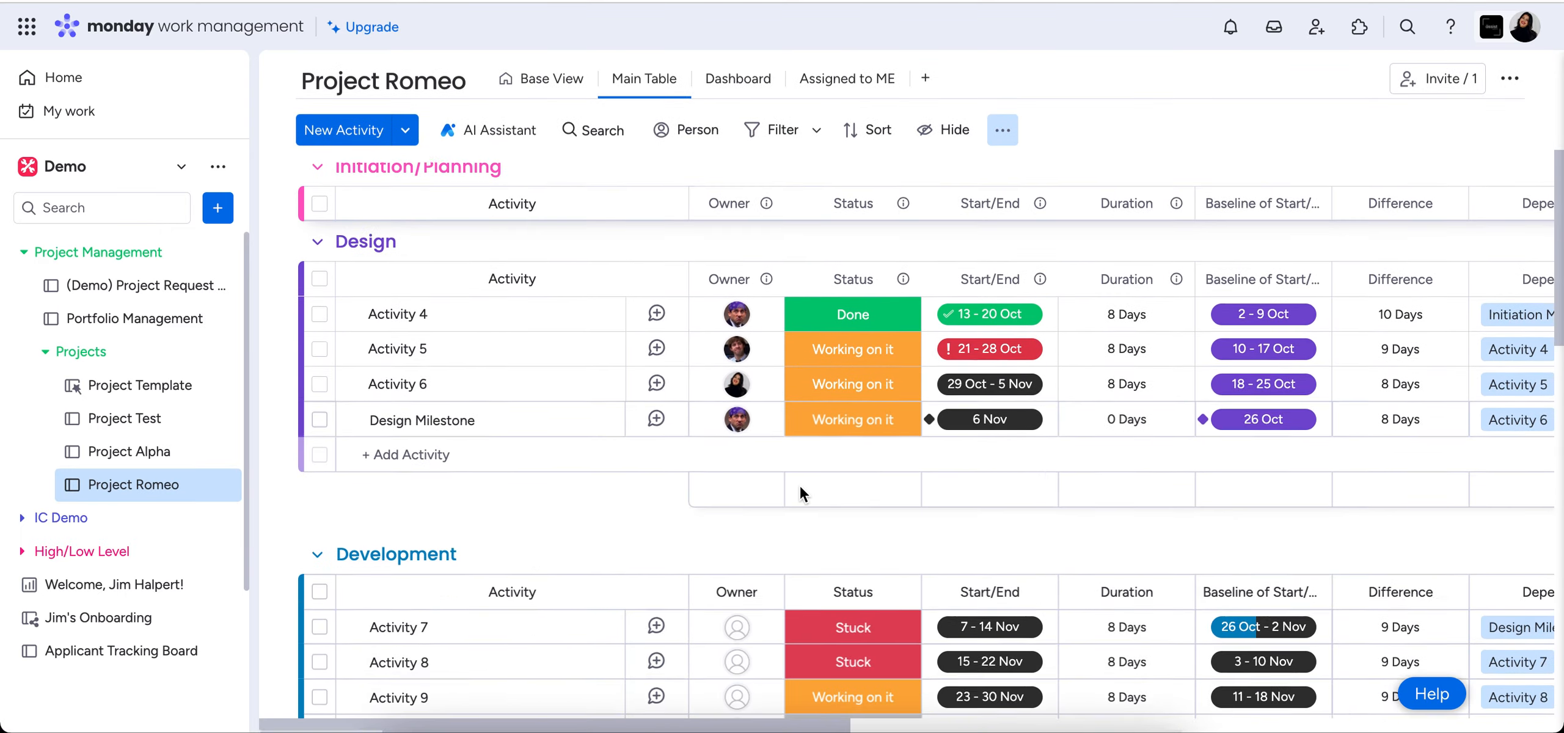
{"action": "scroll", "coordinate": [799, 487], "scroll_direction": "down", "scroll_amount": 5}
{"action": "scroll", "coordinate": [799, 487], "scroll_direction": "up", "scroll_amount": 9}
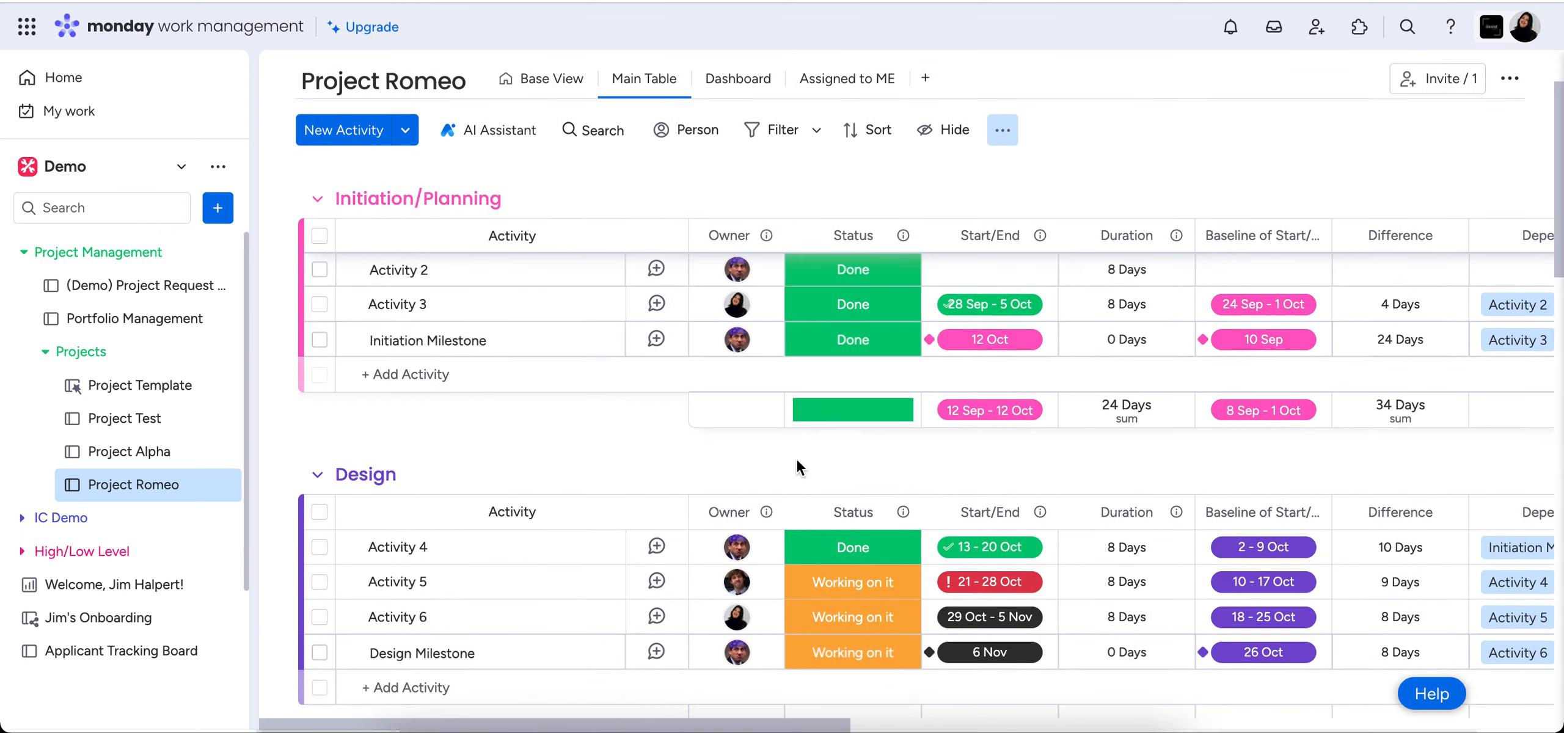
{"action": "scroll", "coordinate": [798, 467], "scroll_direction": "up", "scroll_amount": 3}
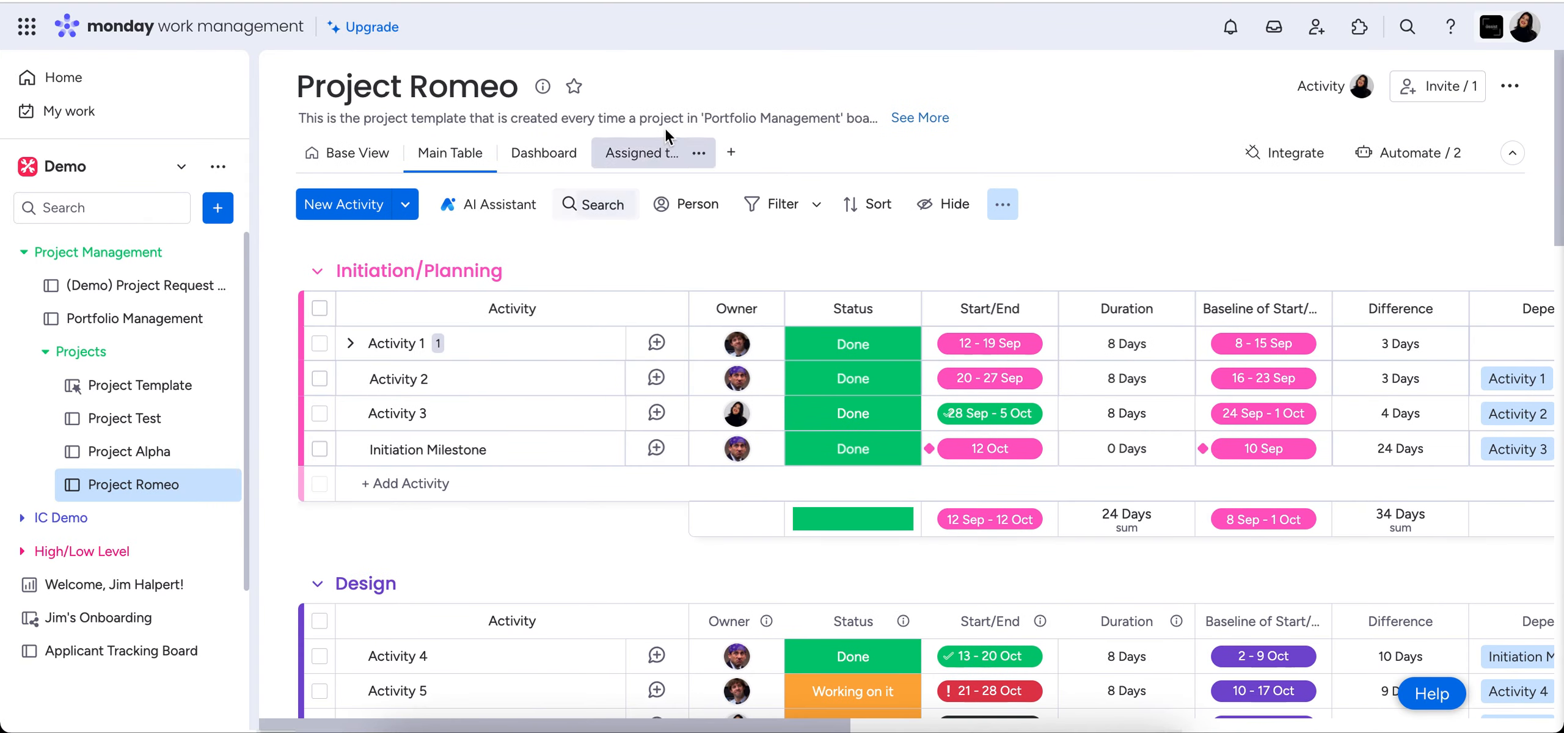
{"action": "left_click", "coordinate": [660, 170]}
{"action": "scroll", "coordinate": [748, 437], "scroll_direction": "down", "scroll_amount": 1}
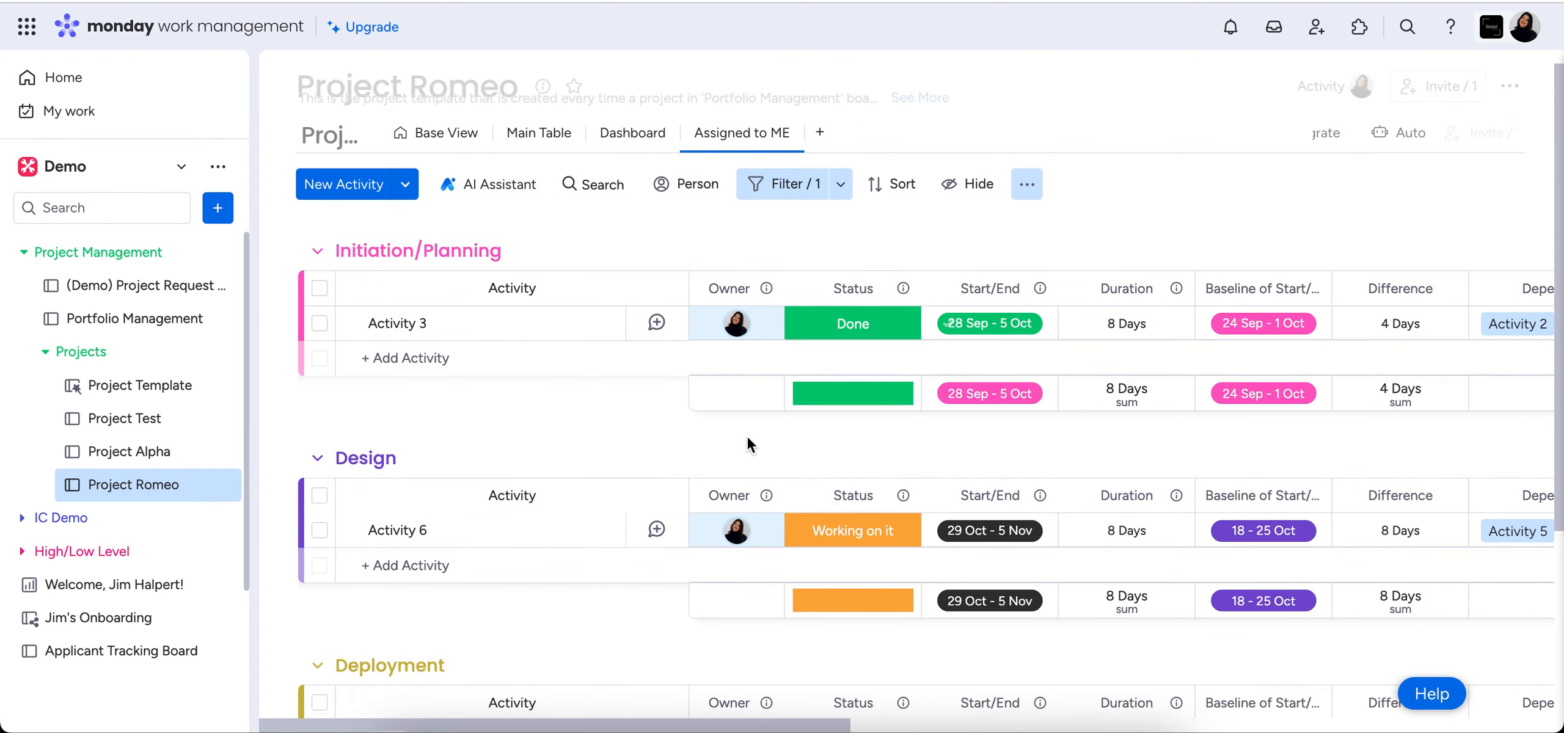
{"action": "scroll", "coordinate": [748, 437], "scroll_direction": "down", "scroll_amount": 3}
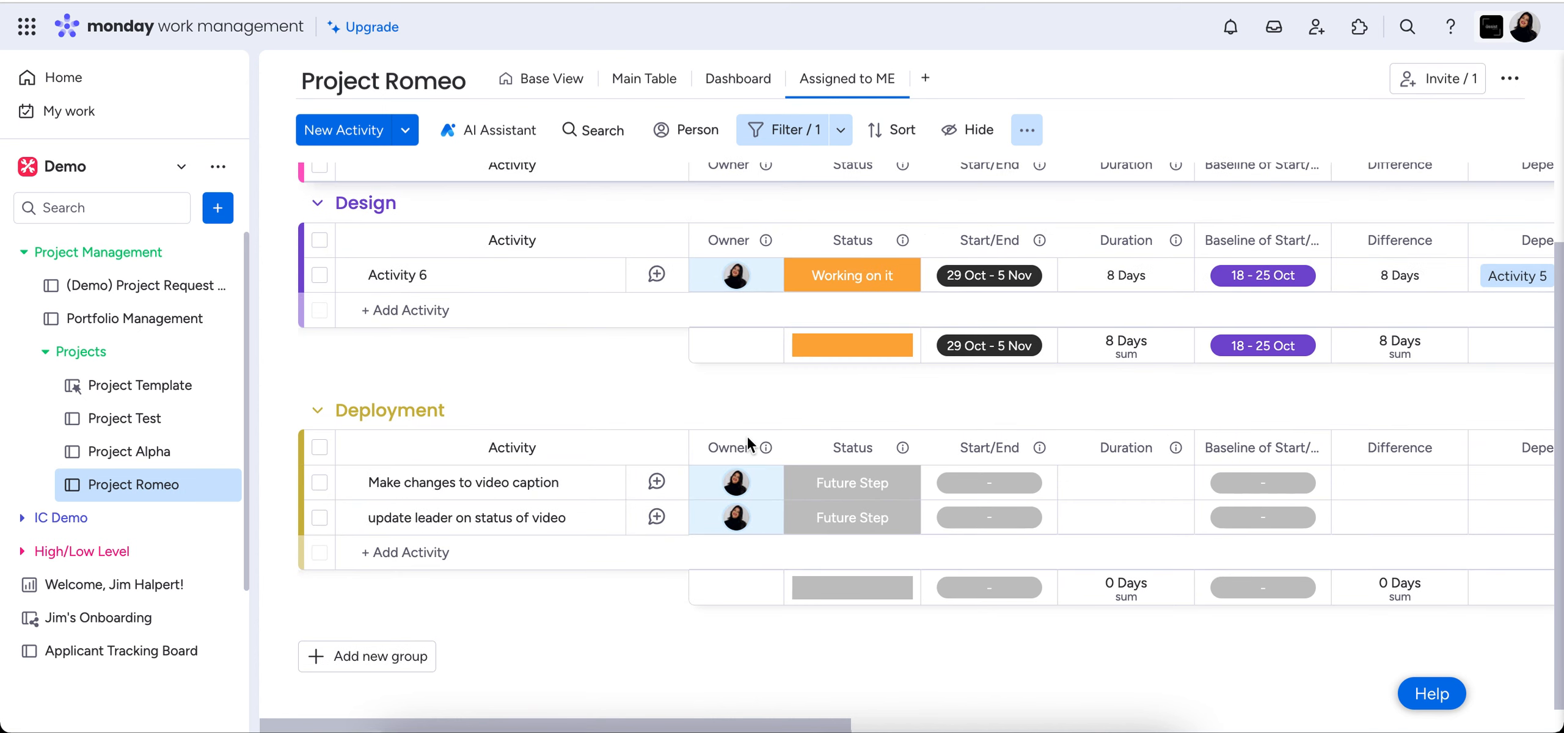
{"action": "scroll", "coordinate": [748, 437], "scroll_direction": "up", "scroll_amount": 3}
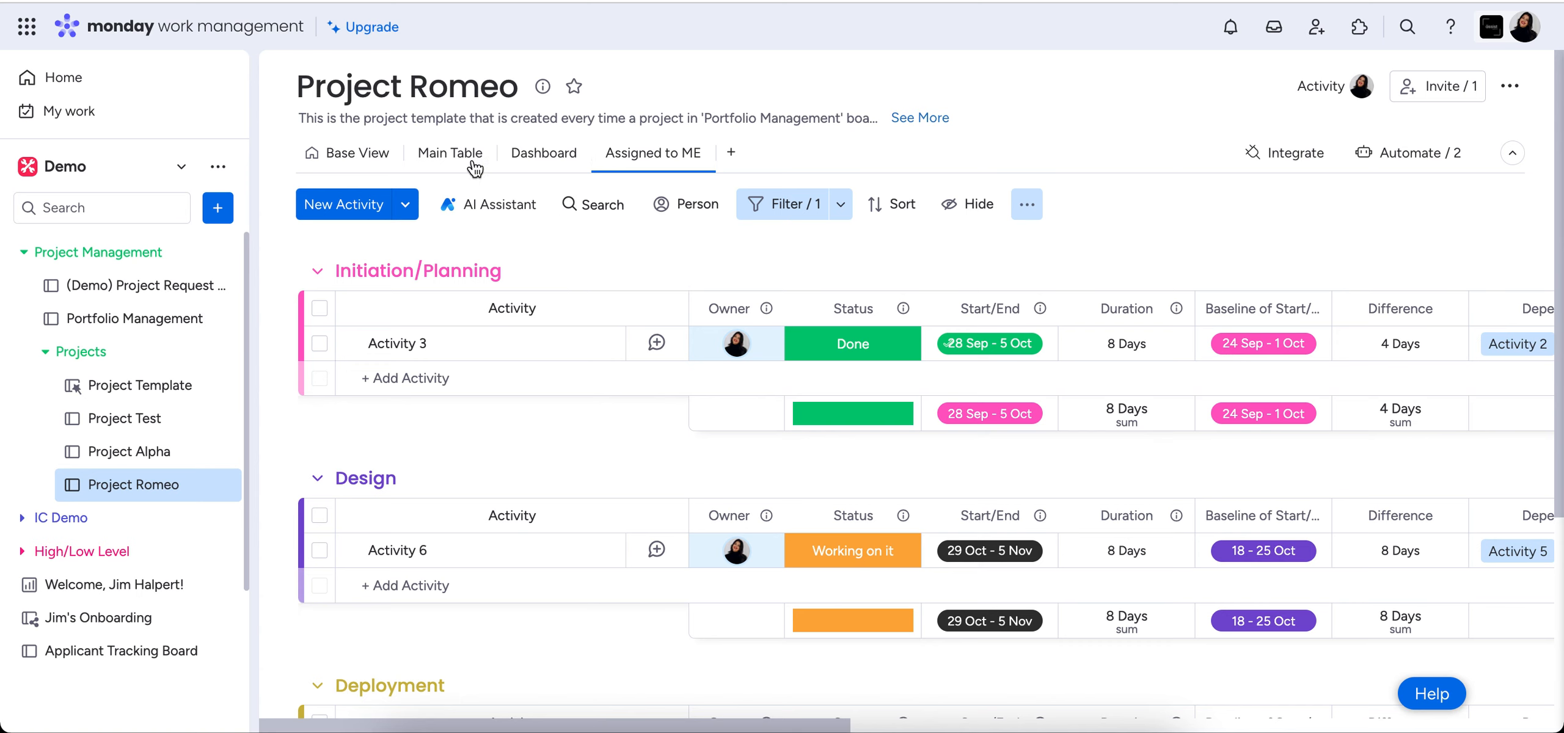
Step: Quick-filter the Main Table by the Working on it status and review the matching activities
{"action": "left_click", "coordinate": [446, 153]}
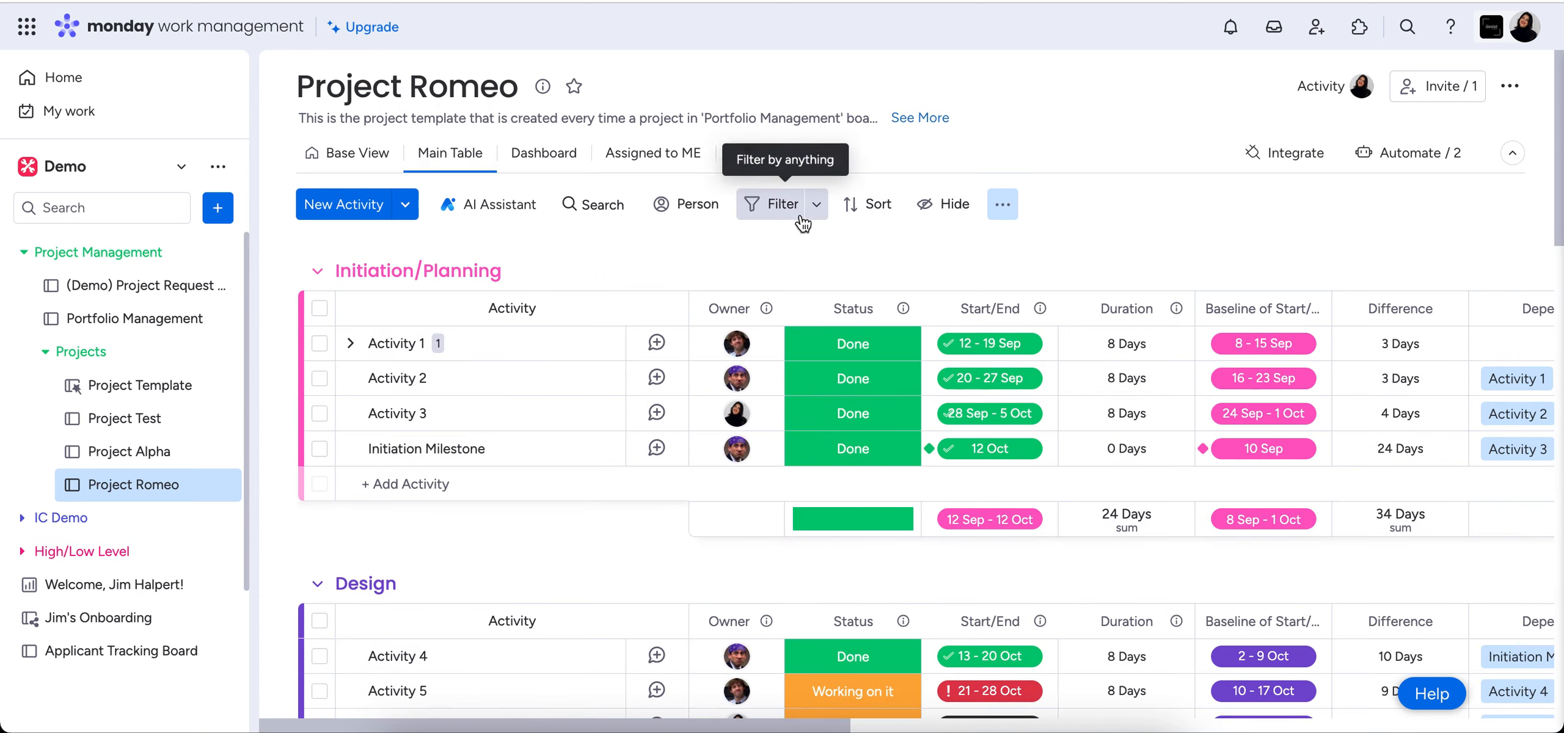
{"action": "left_click", "coordinate": [773, 204]}
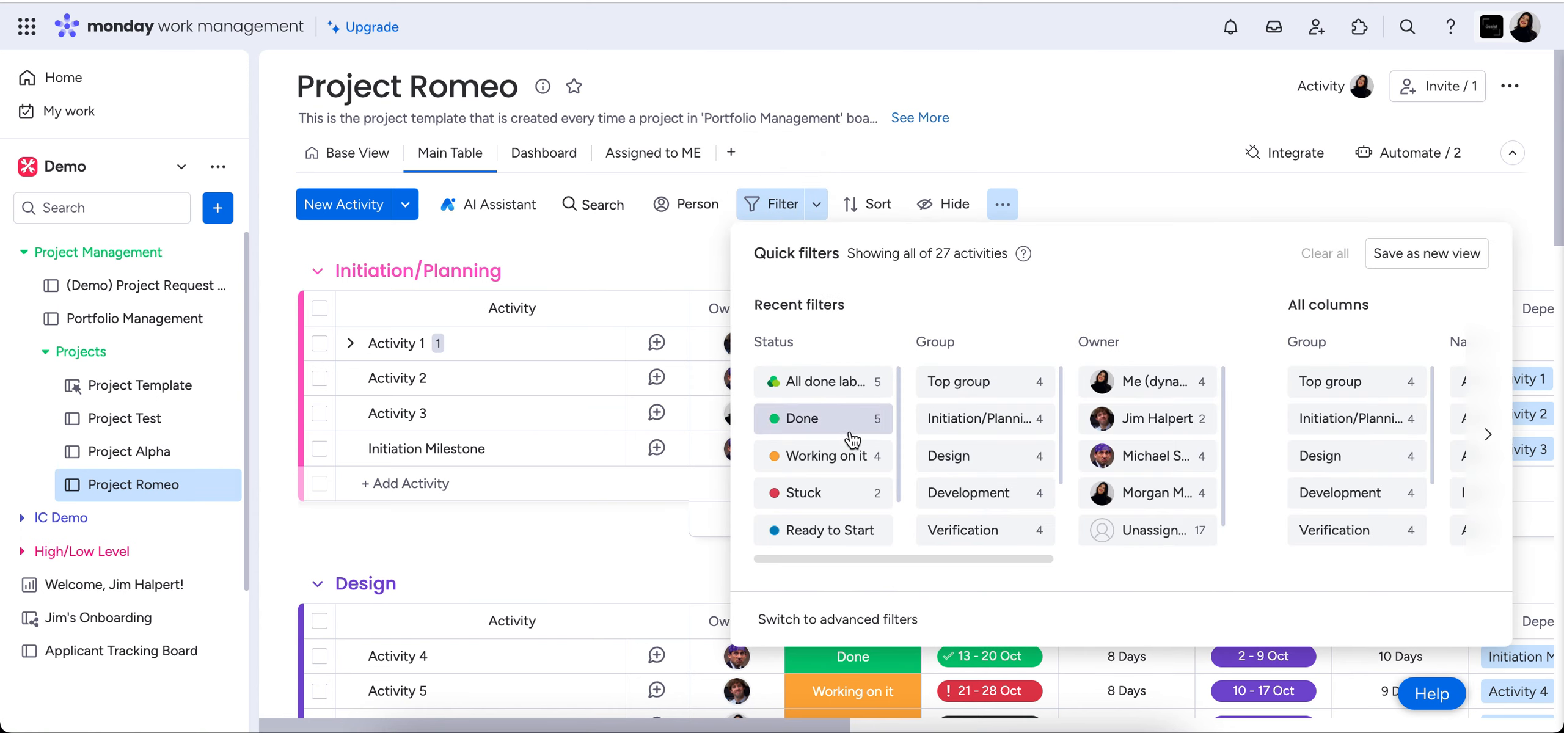
{"action": "left_click", "coordinate": [825, 456]}
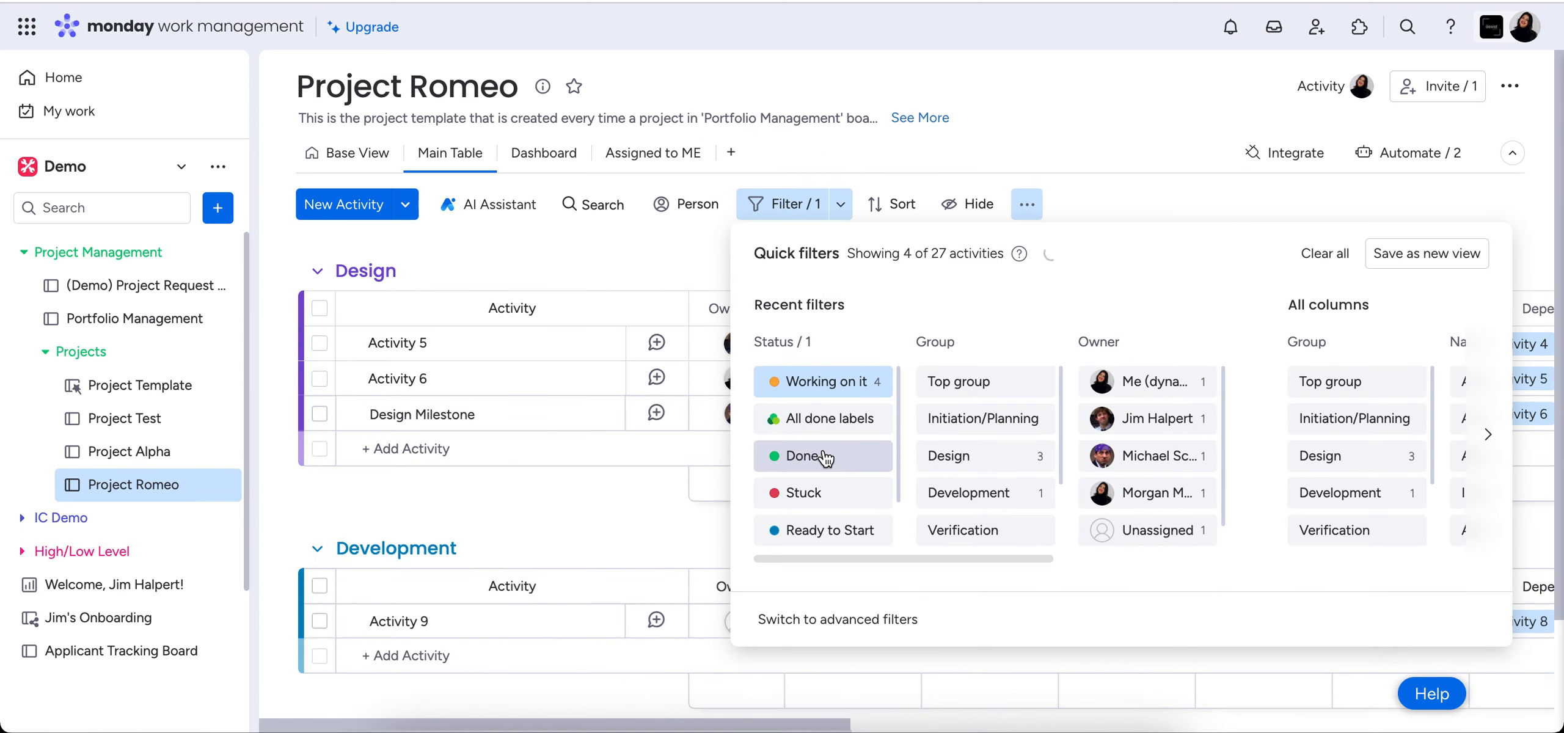
{"action": "scroll", "coordinate": [444, 545], "scroll_direction": "down", "scroll_amount": 2}
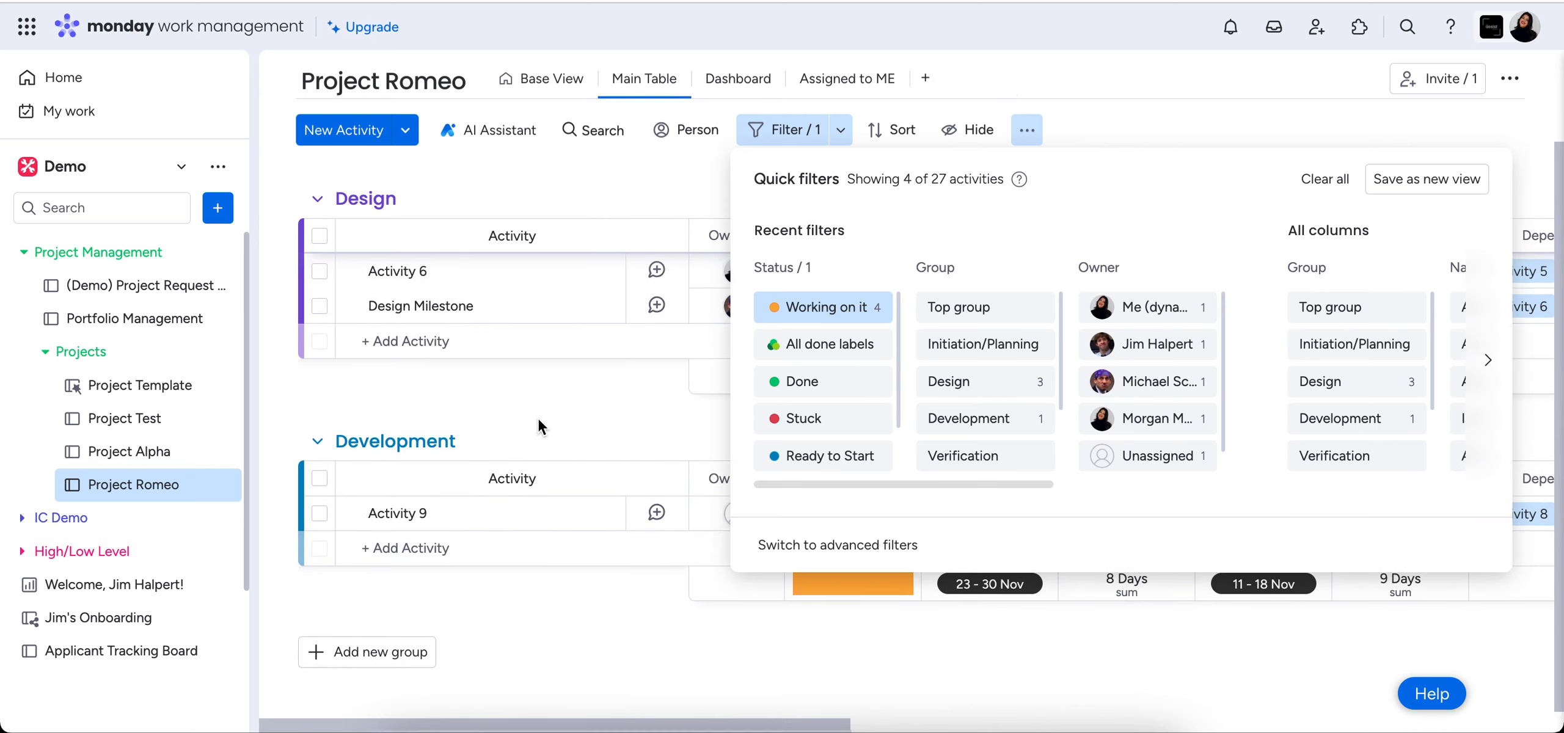
{"action": "scroll", "coordinate": [537, 421], "scroll_direction": "up", "scroll_amount": 2}
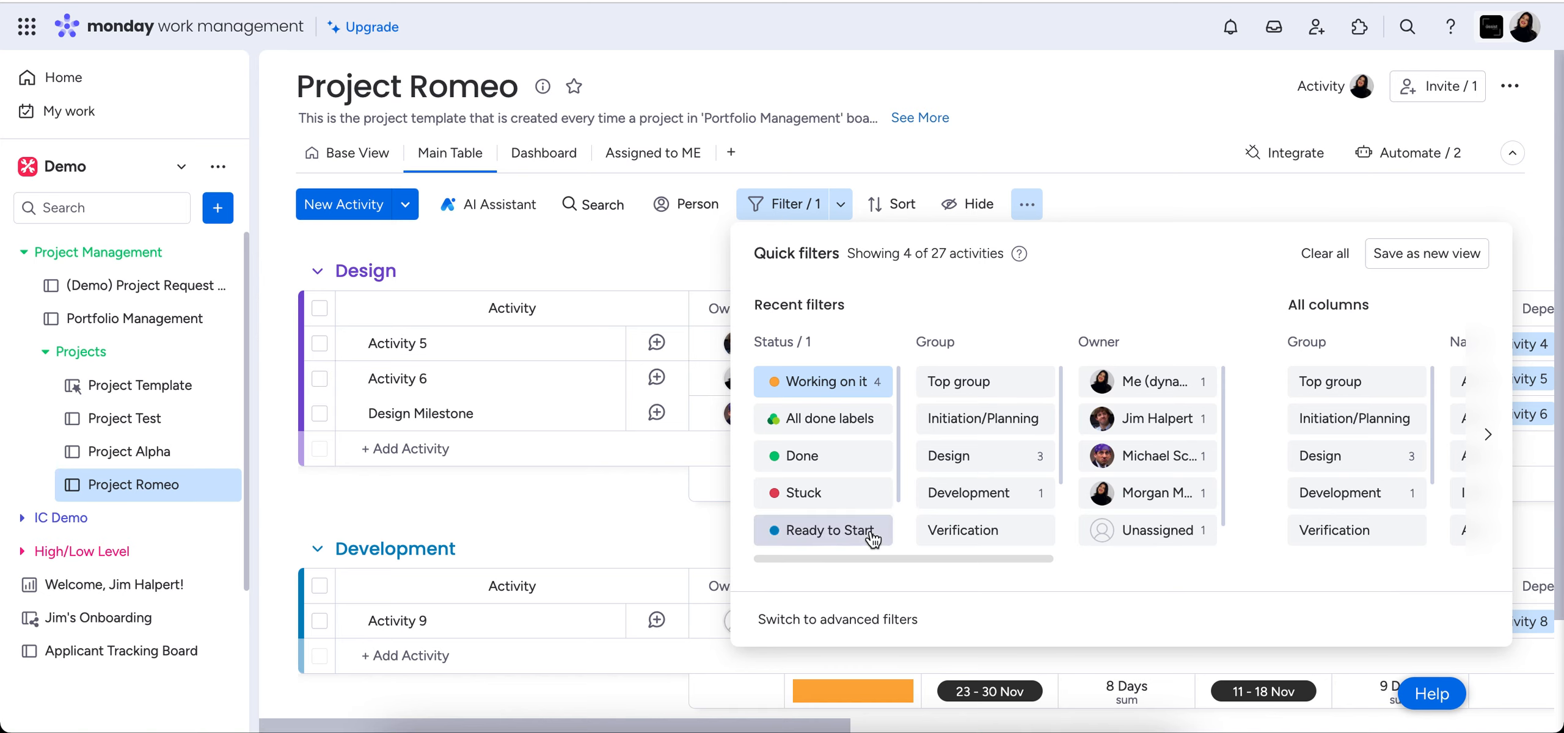
Step: Switch the Main Table to advanced filters, change the Status condition to is not, and display its value choices
{"action": "left_click", "coordinate": [877, 621]}
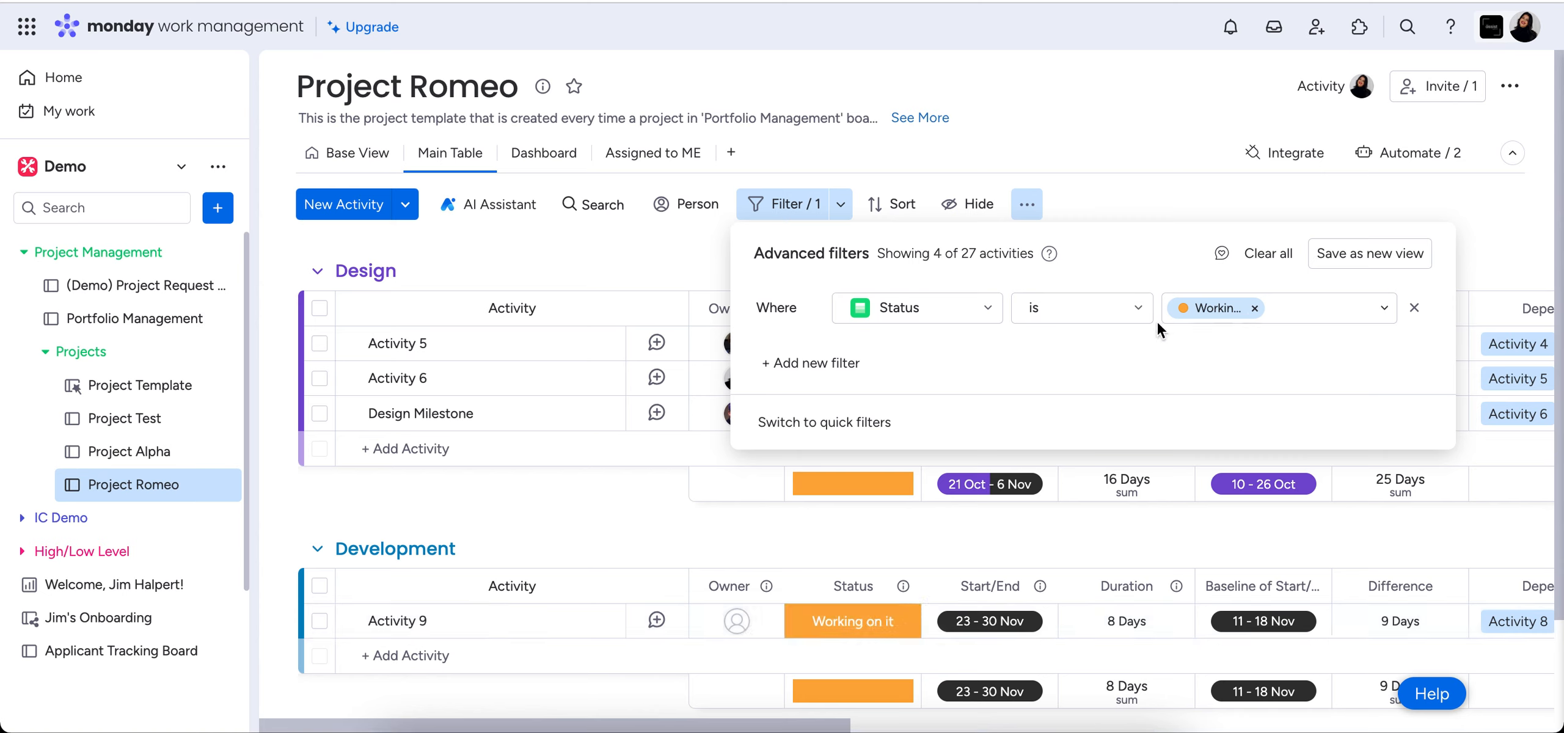
{"action": "left_click", "coordinate": [1141, 311]}
{"action": "left_click", "coordinate": [1080, 381]}
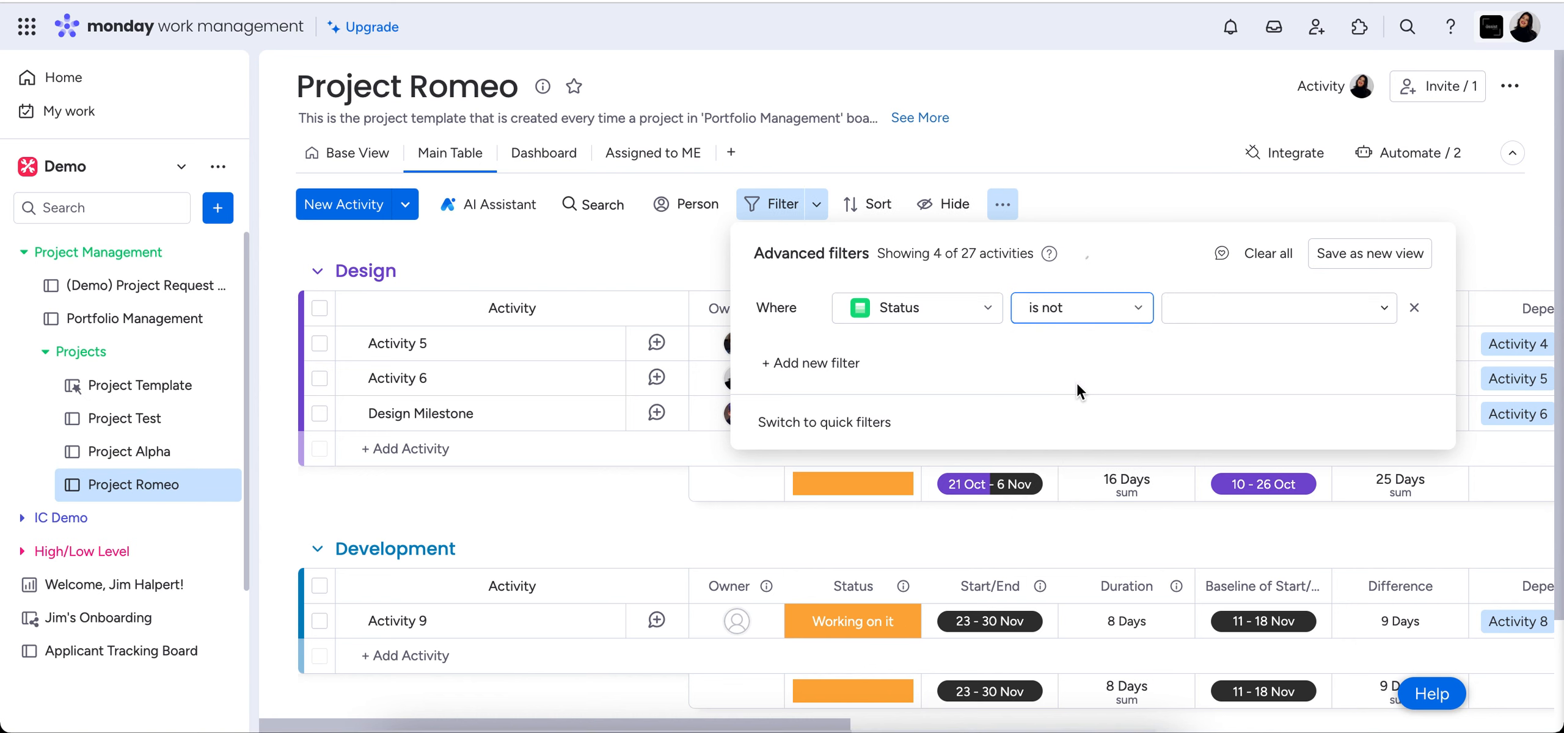
{"action": "scroll", "coordinate": [581, 541], "scroll_direction": "down", "scroll_amount": 2}
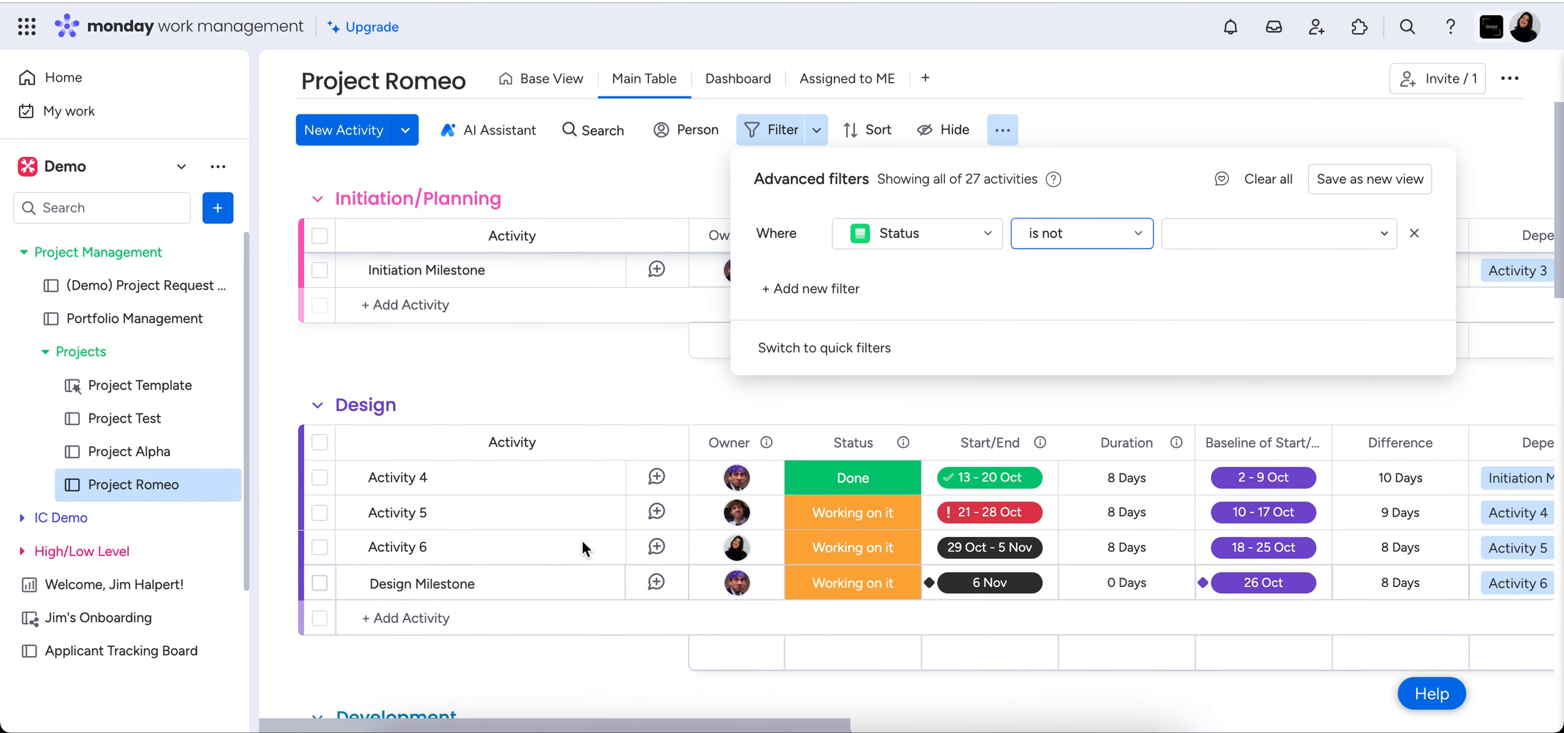
{"action": "scroll", "coordinate": [582, 541], "scroll_direction": "up", "scroll_amount": 1}
{"action": "left_click", "coordinate": [1321, 241]}
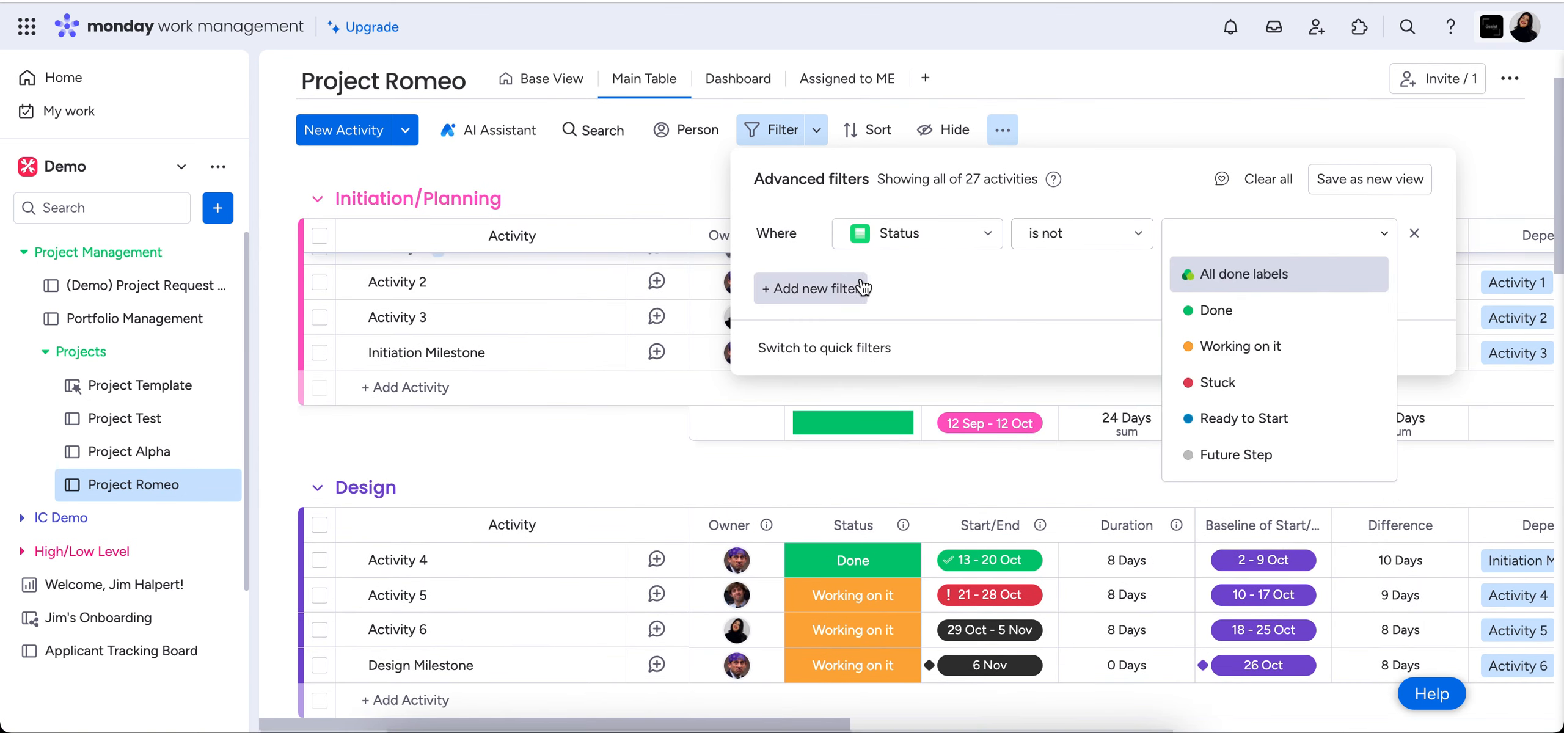
Step: Replace the Status condition with an advanced filter showing activities whose Budget is >= 500
{"action": "left_click", "coordinate": [910, 238]}
{"action": "scroll", "coordinate": [901, 428], "scroll_direction": "down", "scroll_amount": 3}
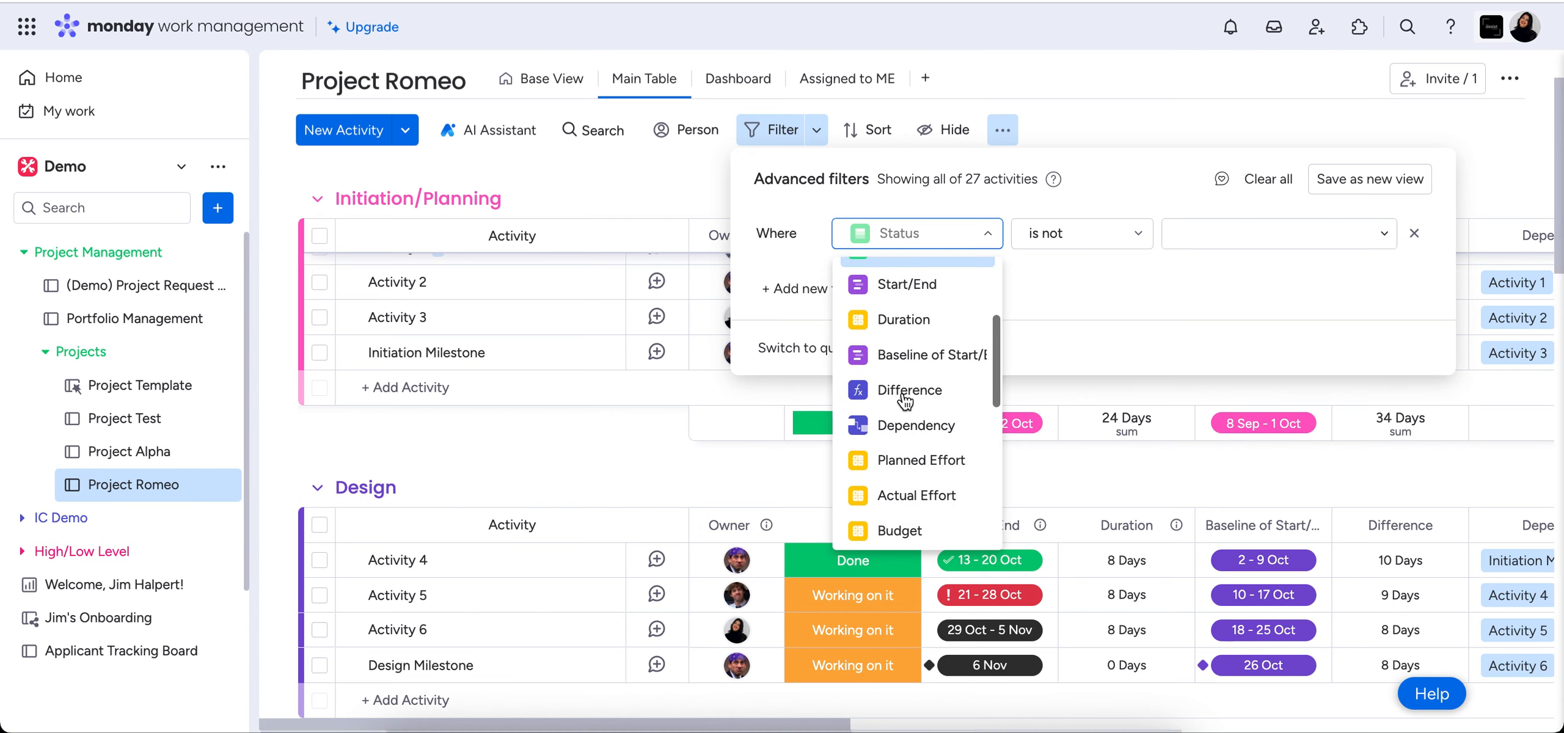
{"action": "scroll", "coordinate": [906, 401], "scroll_direction": "down", "scroll_amount": 3}
{"action": "left_click", "coordinate": [902, 299]}
{"action": "left_click", "coordinate": [1119, 237]}
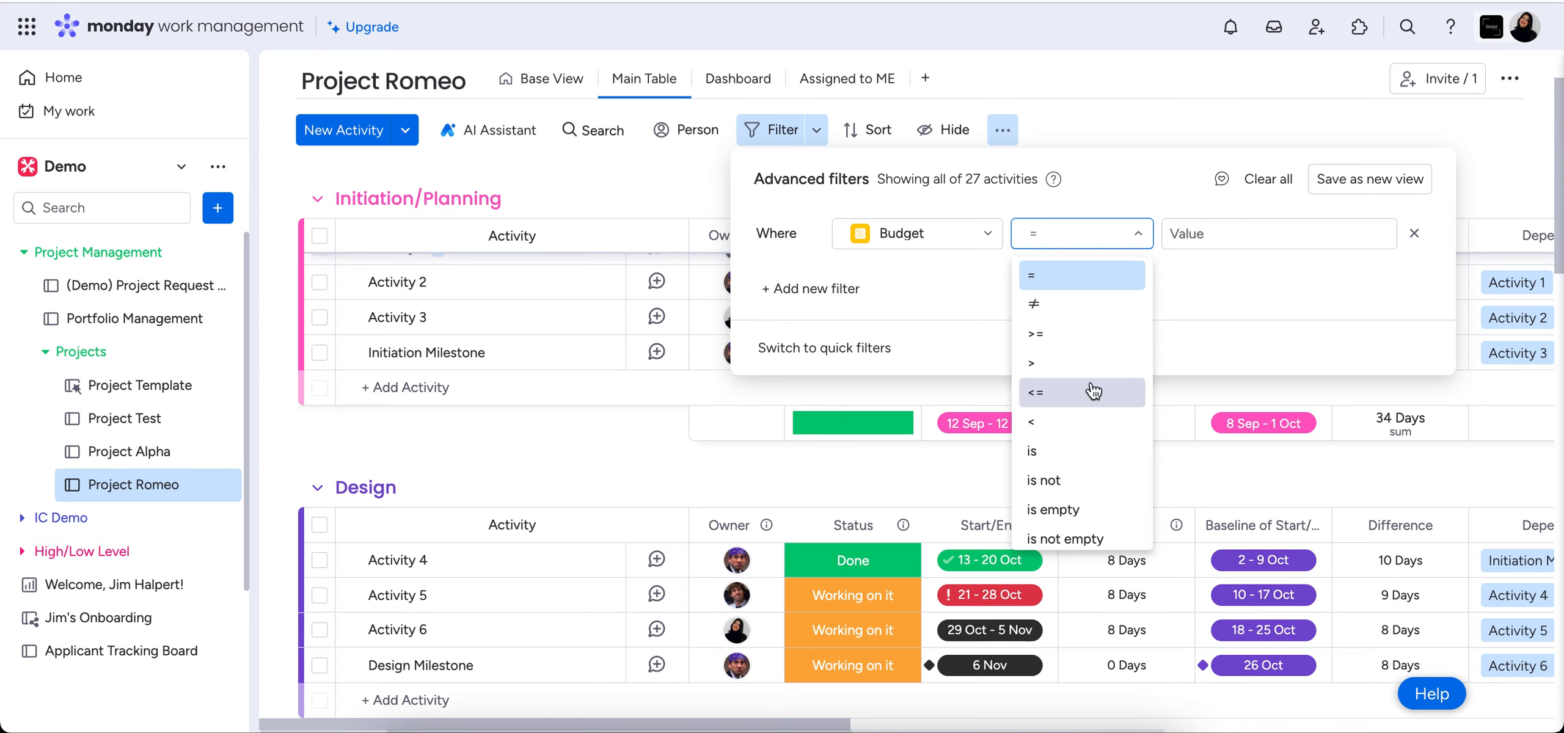
{"action": "left_click", "coordinate": [1093, 334]}
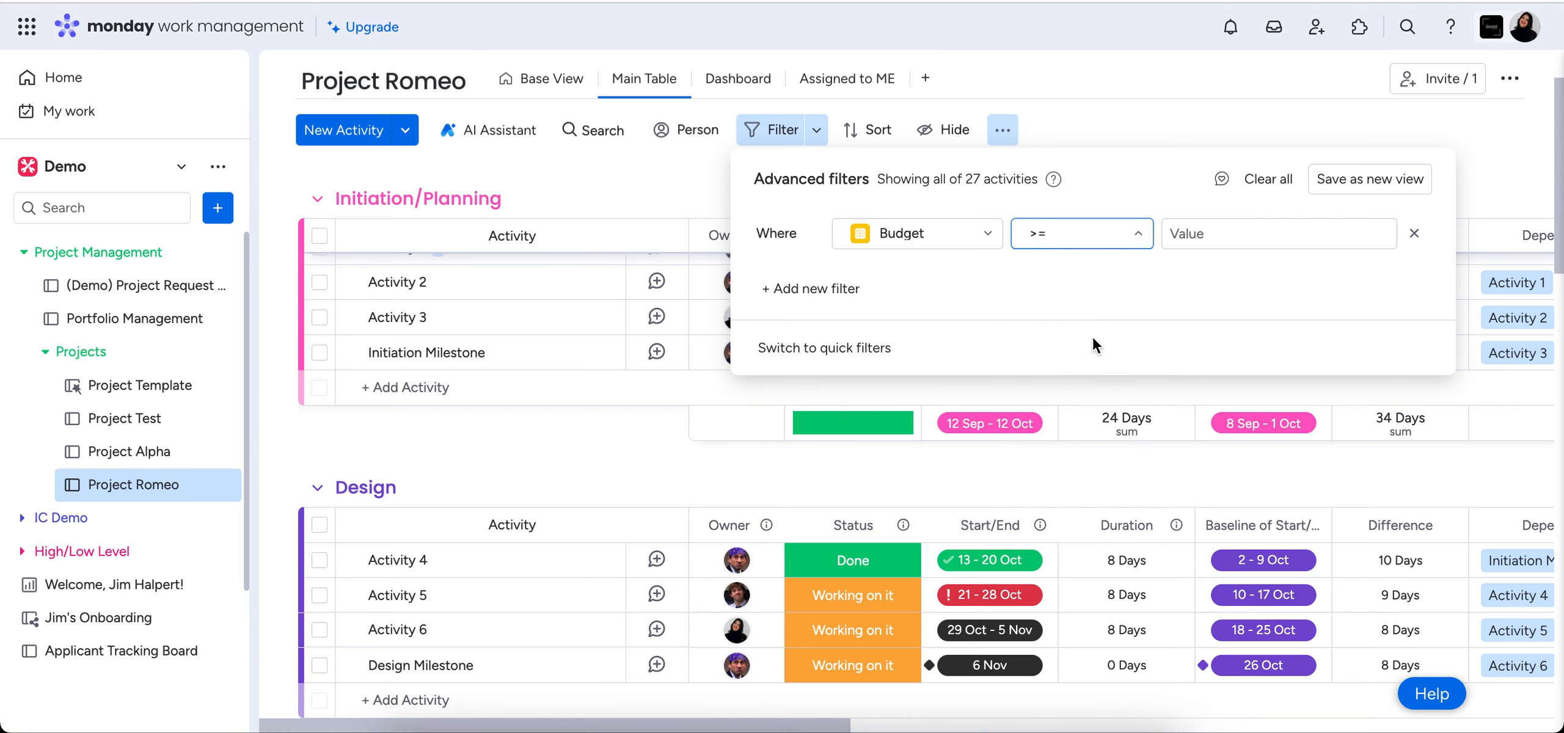
{"action": "left_click", "coordinate": [1289, 233]}
{"action": "type", "text": "500"}
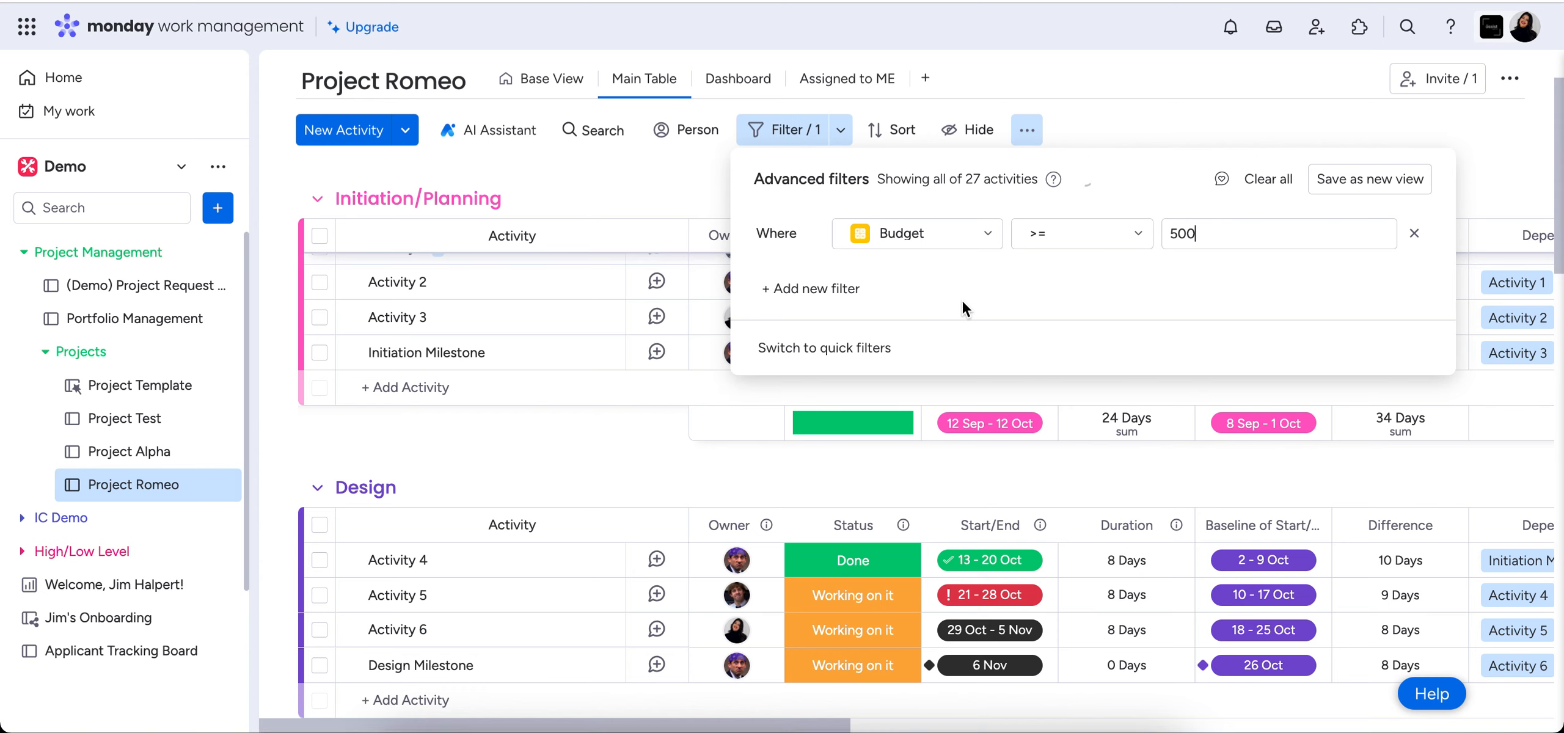
Step: Review the Budget column of the filtered activities, and remove the Budget filter from the Main Table
{"action": "scroll", "coordinate": [613, 531], "scroll_direction": "up", "scroll_amount": 1}
{"action": "scroll", "coordinate": [613, 531], "scroll_direction": "right", "scroll_amount": 10}
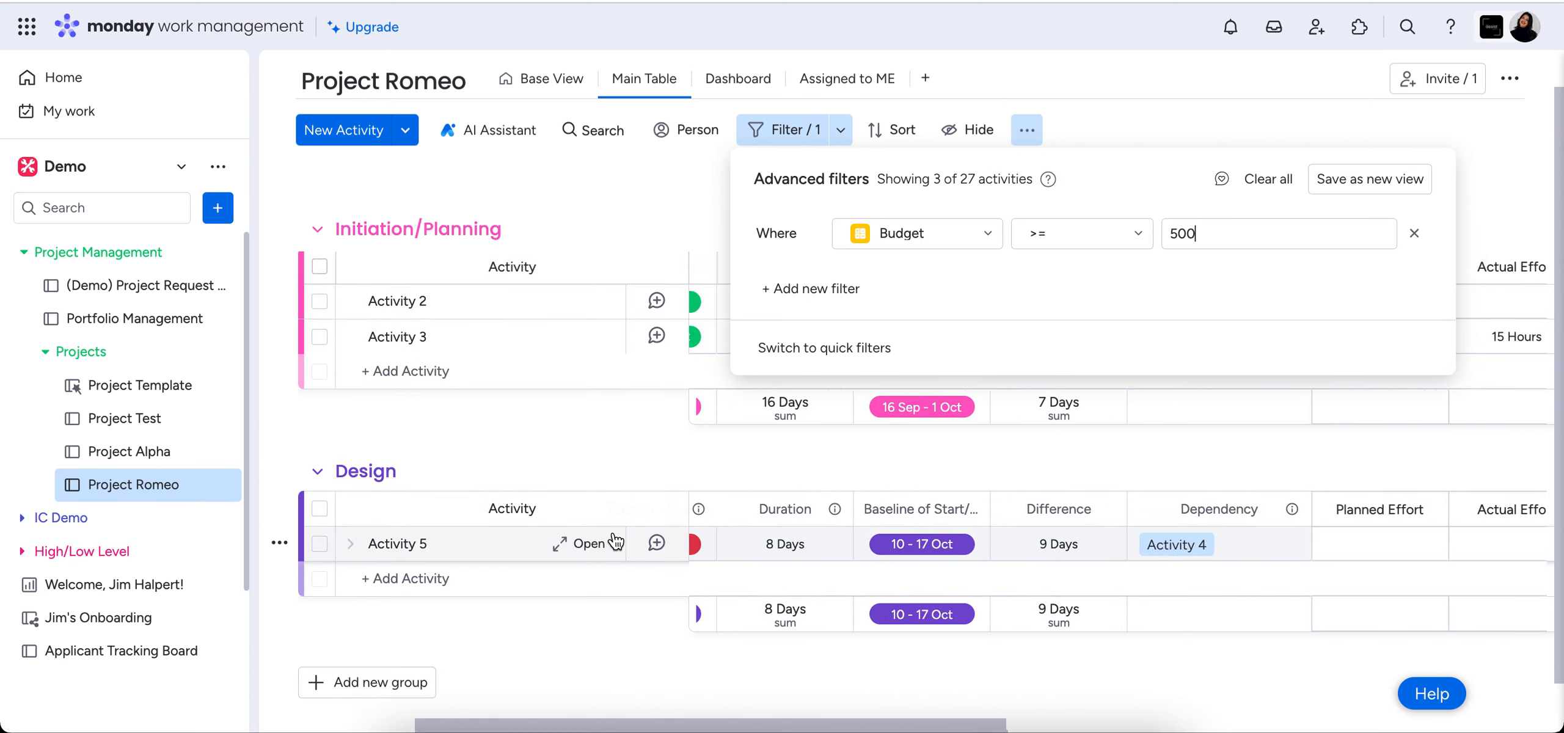
{"action": "scroll", "coordinate": [615, 541], "scroll_direction": "right", "scroll_amount": 3}
{"action": "scroll", "coordinate": [1285, 533], "scroll_direction": "up", "scroll_amount": 1}
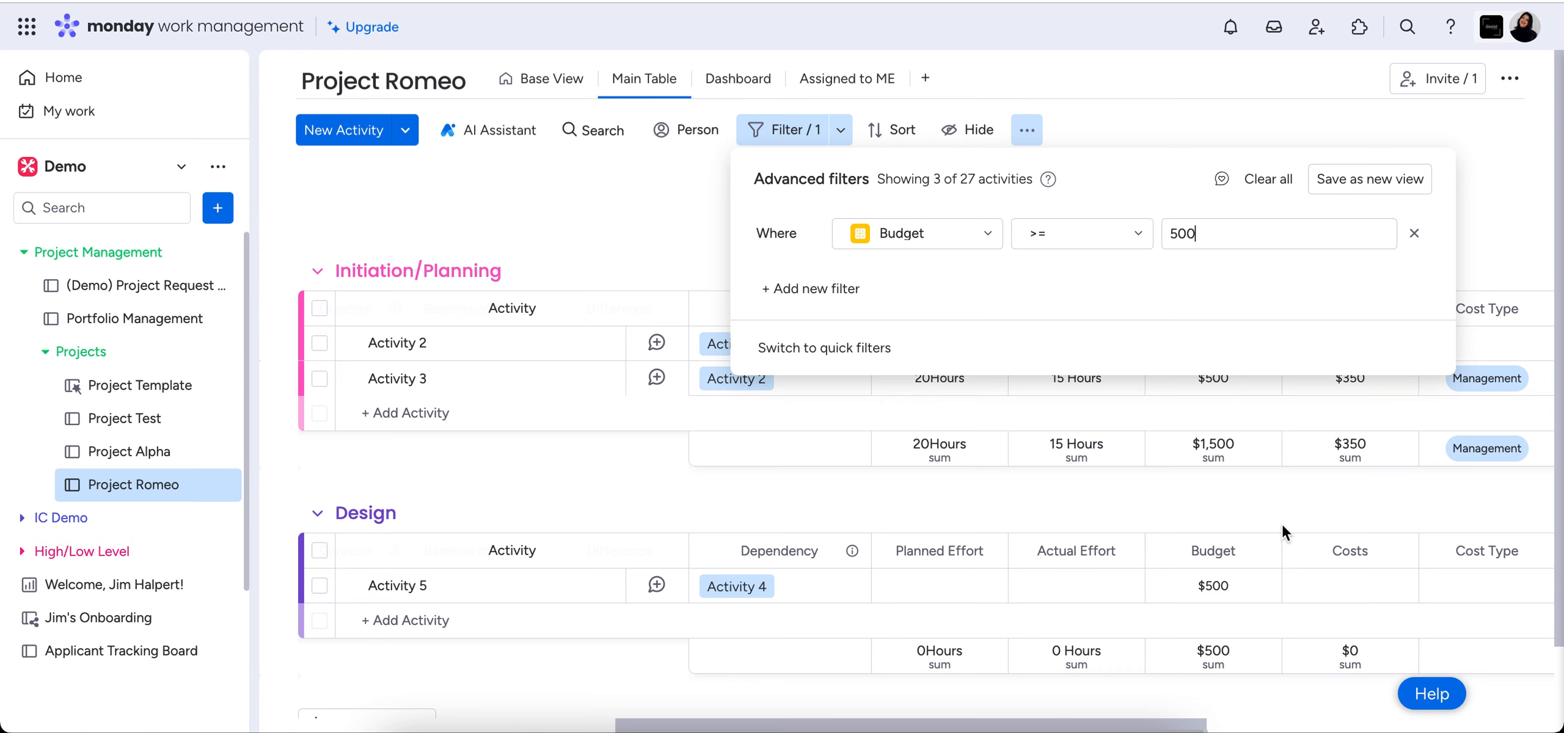
{"action": "scroll", "coordinate": [1283, 526], "scroll_direction": "down", "scroll_amount": 2}
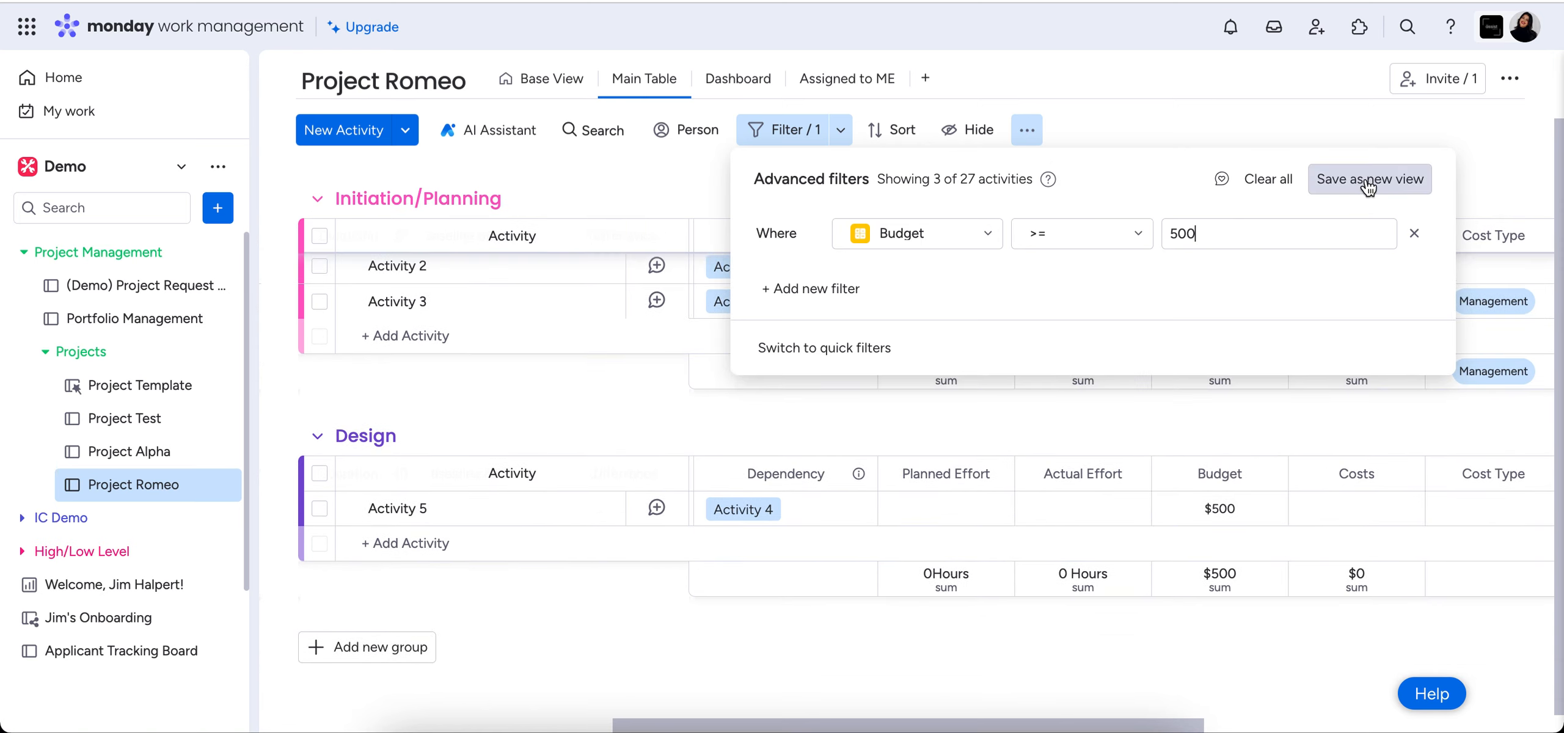
{"action": "left_click", "coordinate": [1415, 235]}
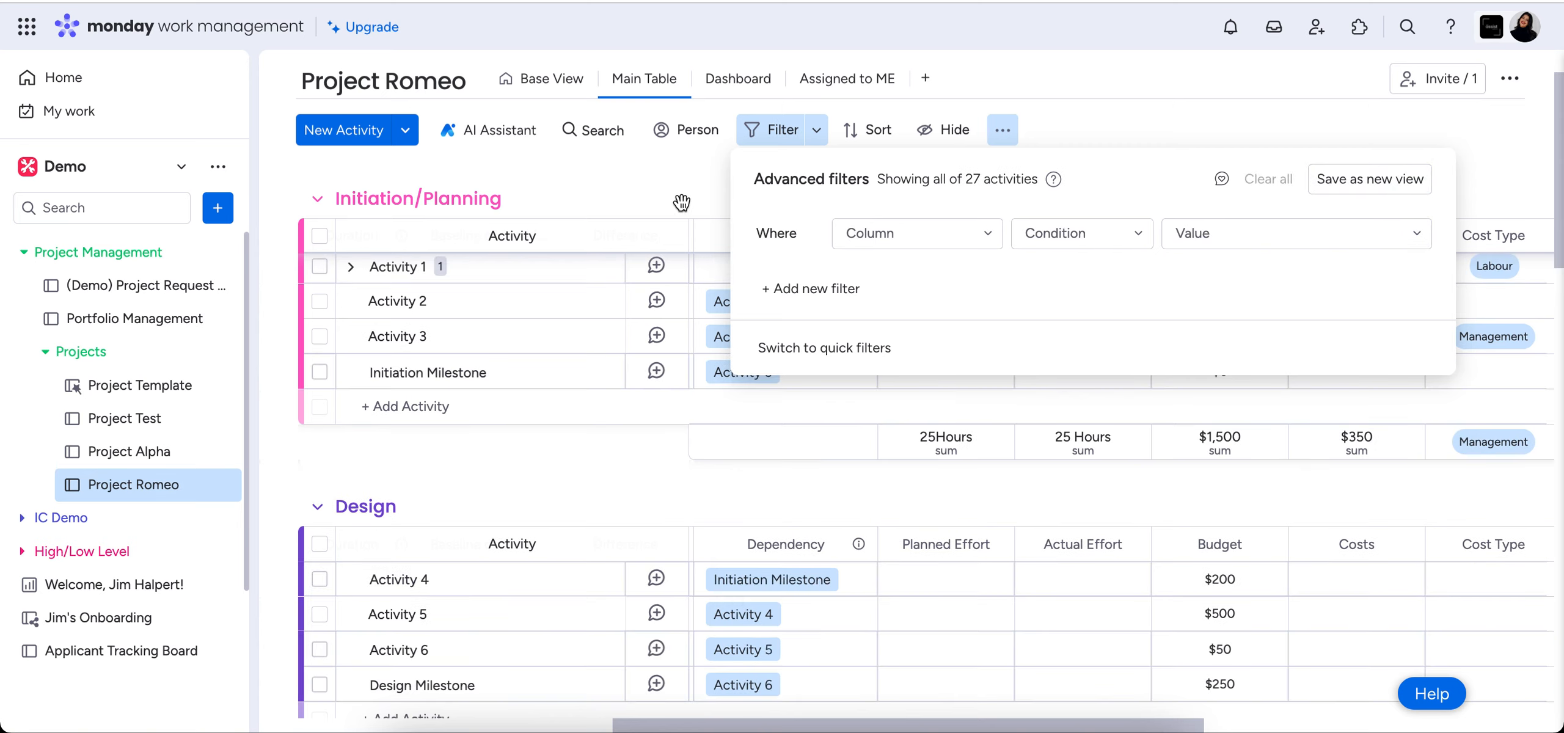
{"action": "left_click", "coordinate": [645, 198]}
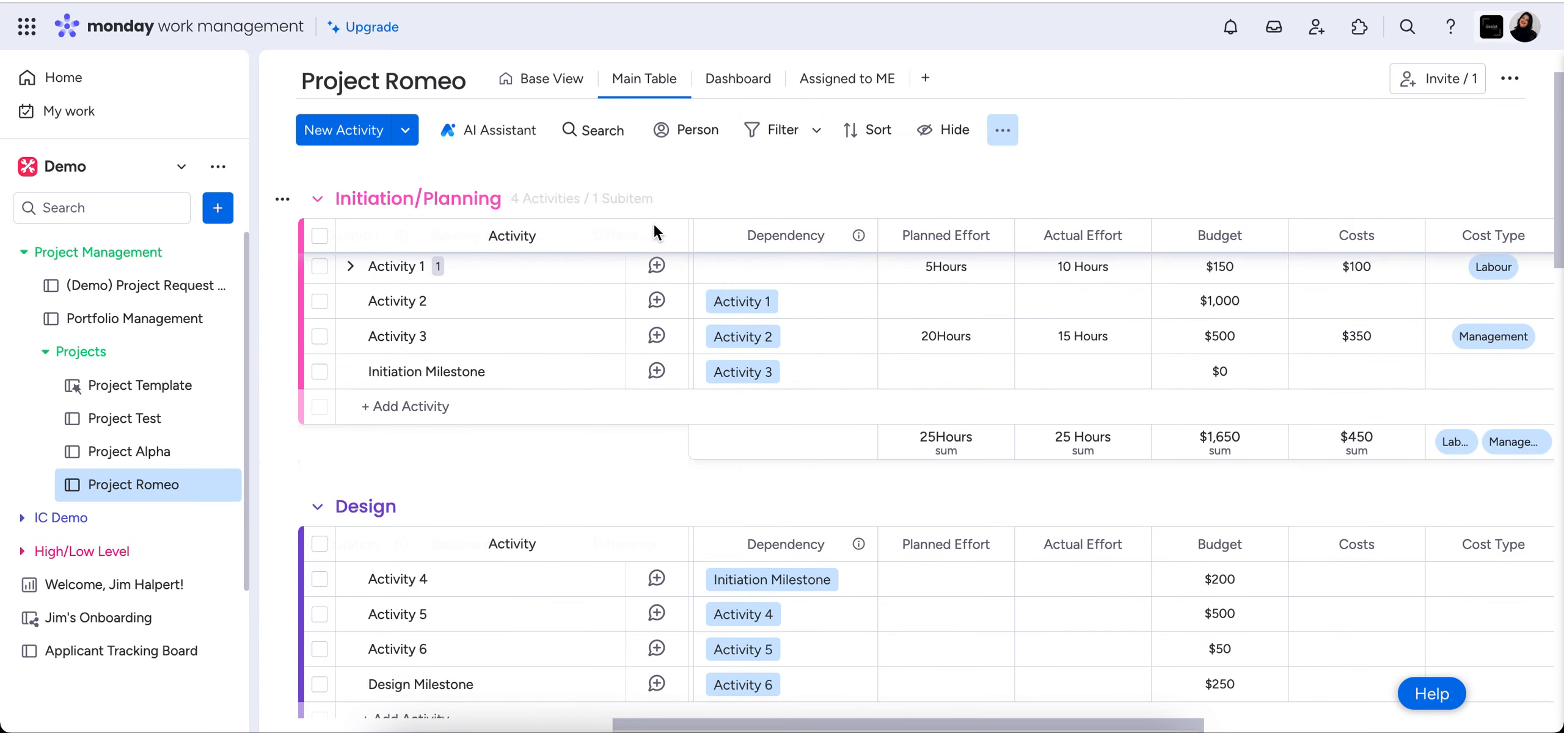
{"action": "scroll", "coordinate": [655, 231], "scroll_direction": "left", "scroll_amount": 10}
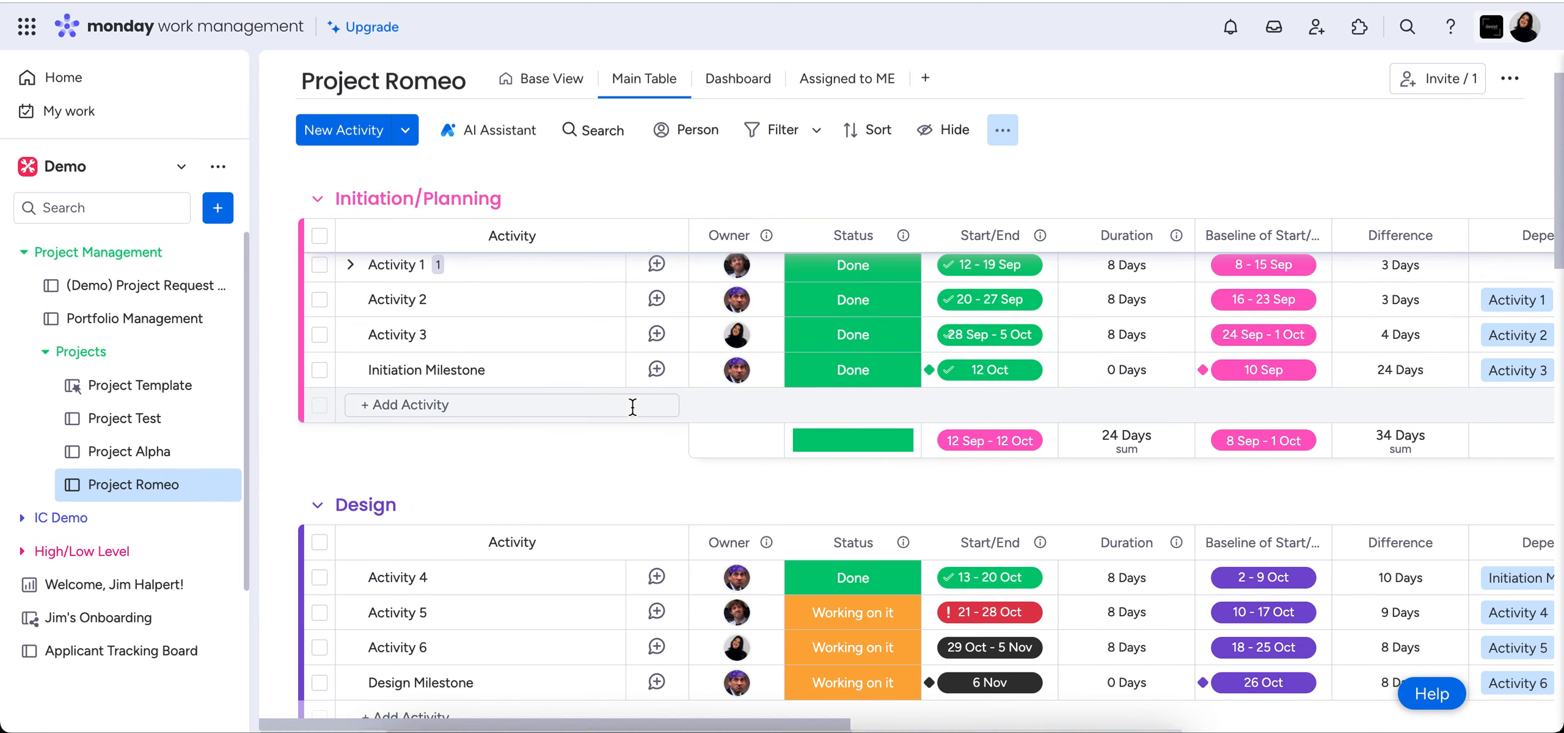
Step: In the Assigned to ME view, replace the Owner condition with an advanced filter where Start/End is Current
{"action": "left_click", "coordinate": [863, 98]}
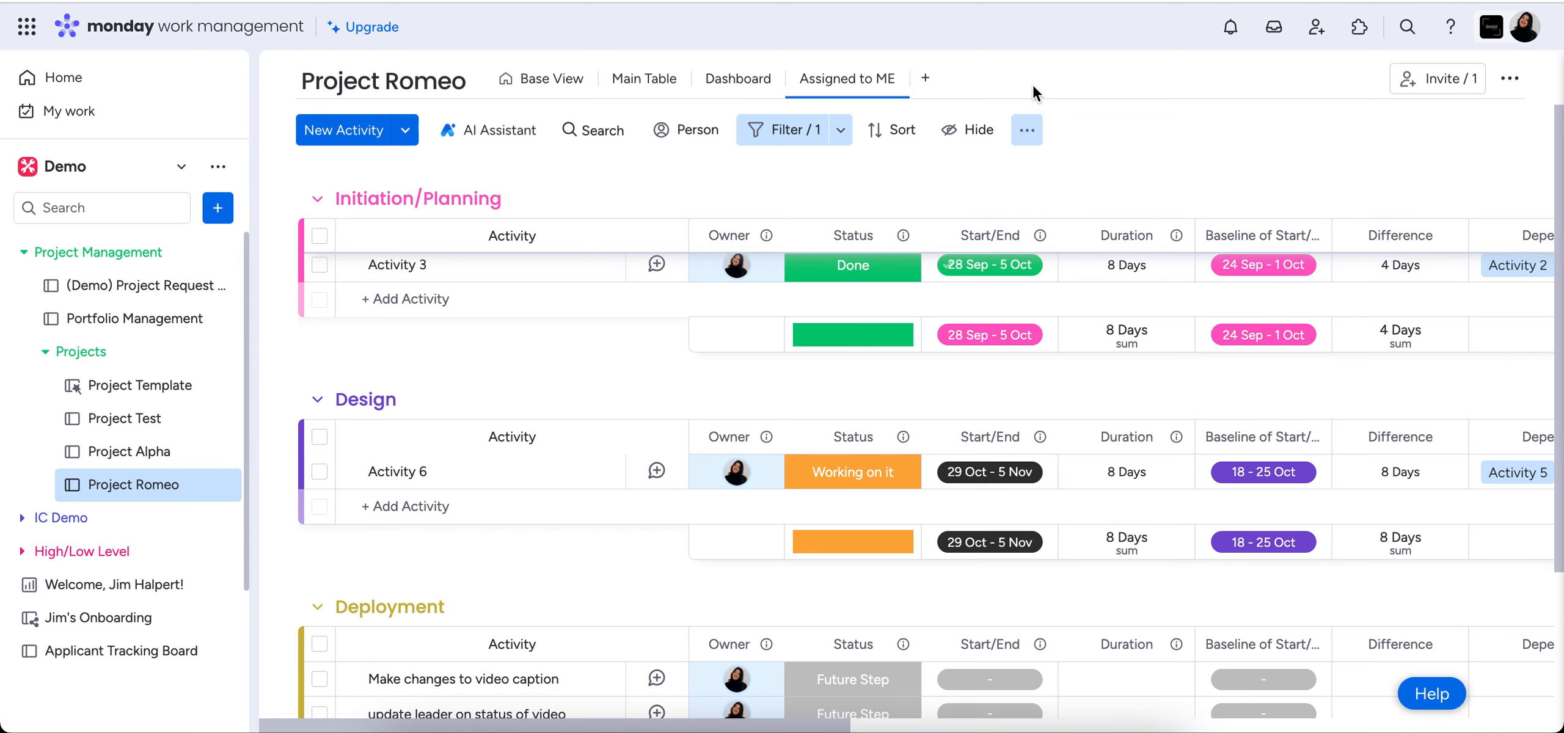
{"action": "left_click", "coordinate": [842, 132]}
{"action": "left_click", "coordinate": [831, 350]}
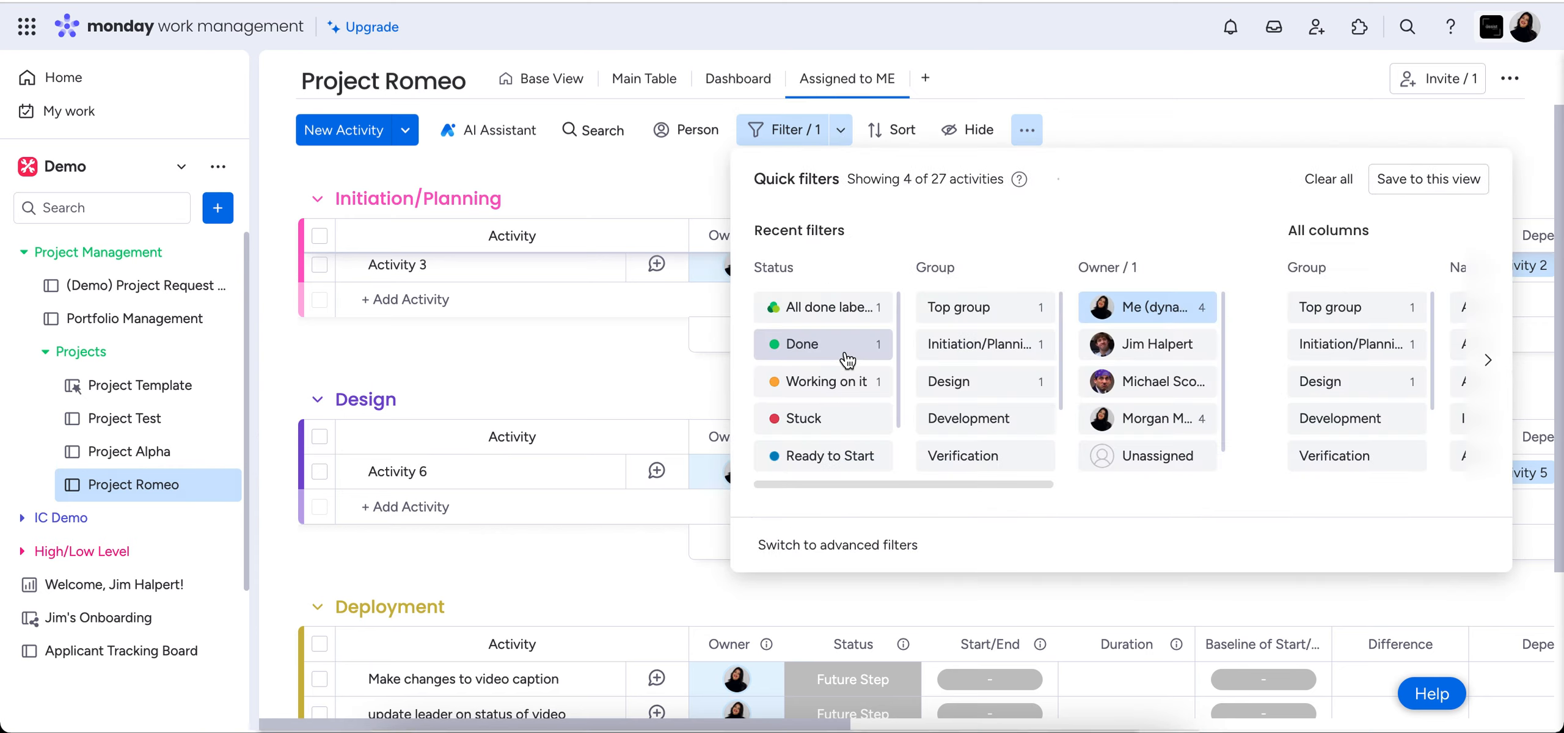
{"action": "left_click", "coordinate": [878, 559]}
{"action": "left_click", "coordinate": [983, 235]}
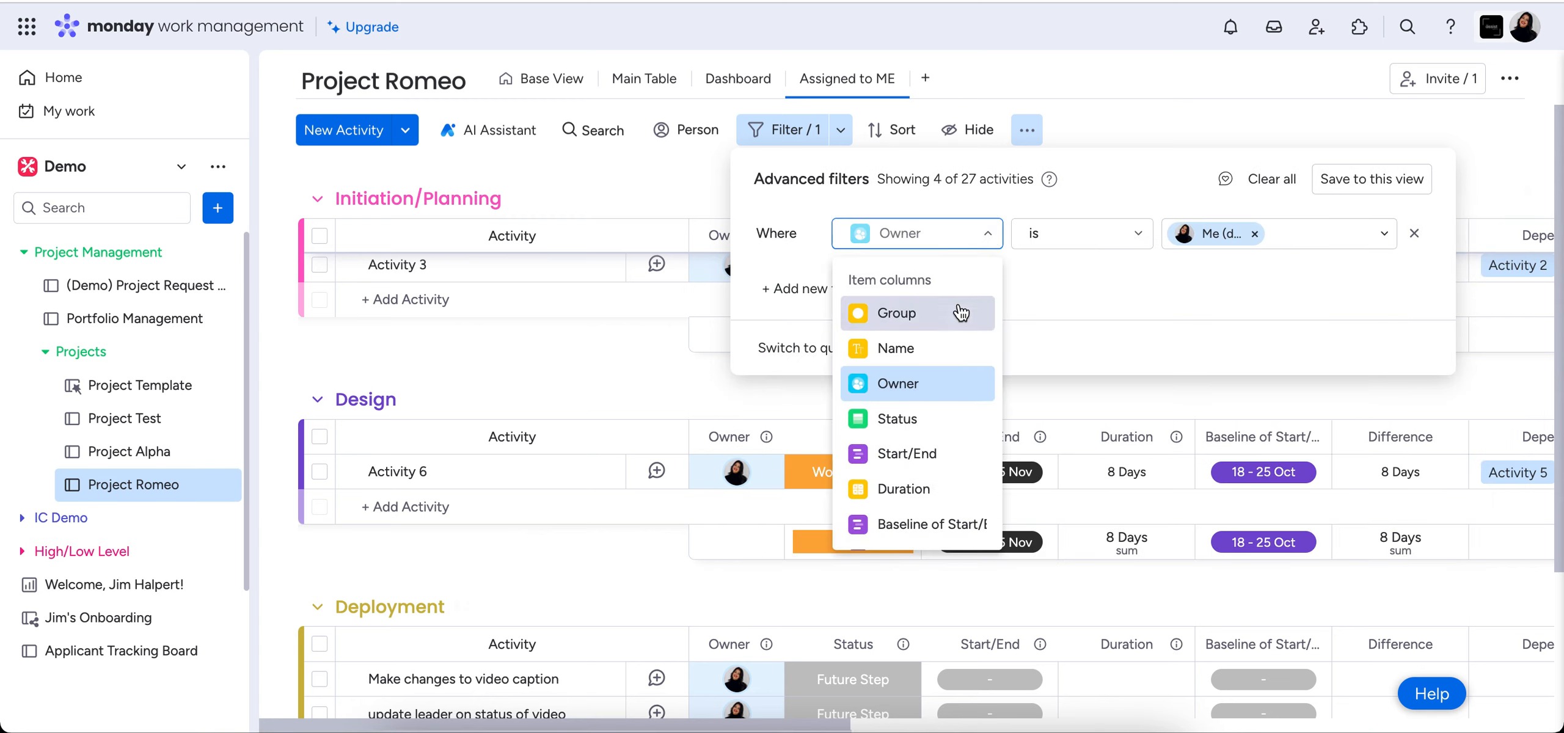
{"action": "scroll", "coordinate": [916, 440], "scroll_direction": "down", "scroll_amount": 1}
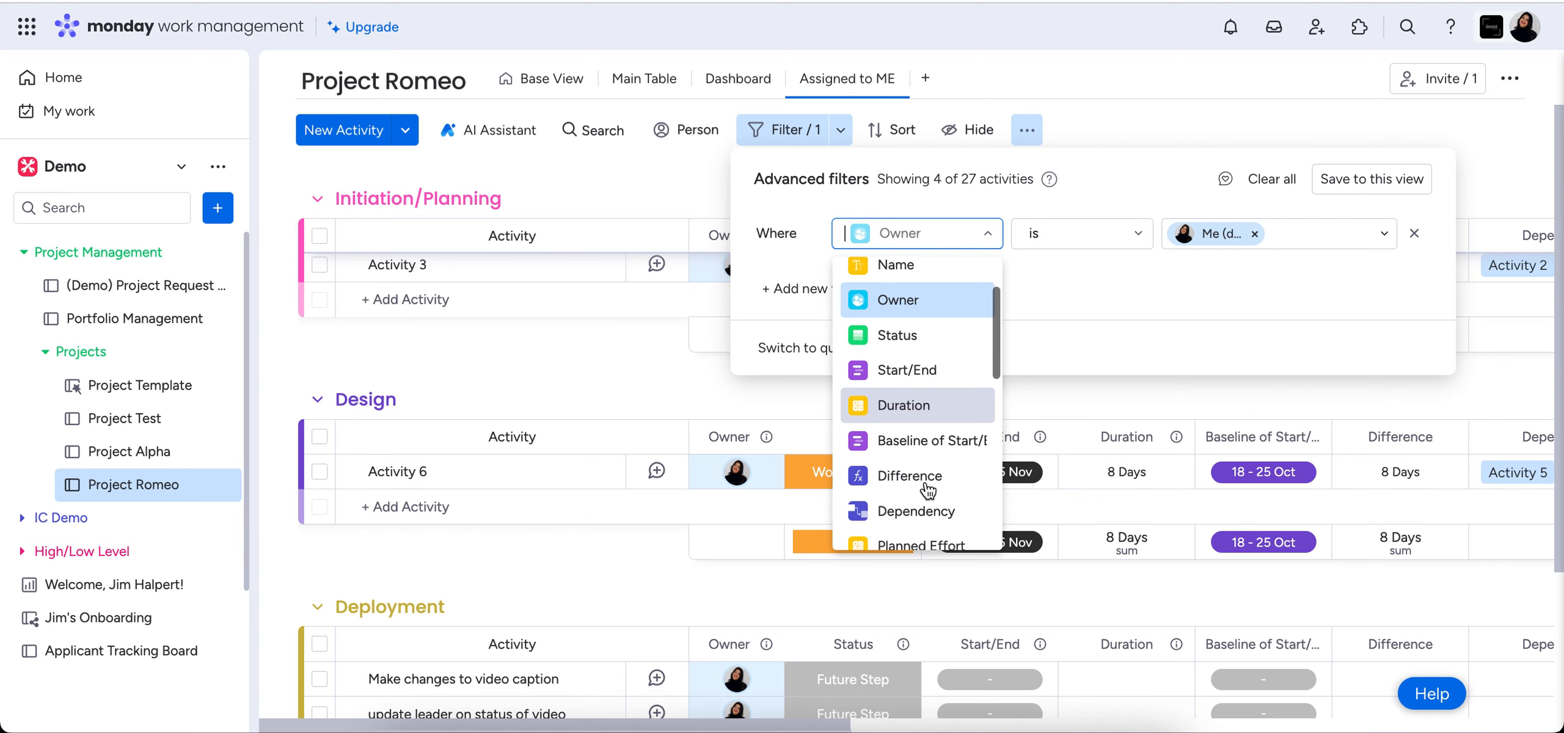
{"action": "left_click", "coordinate": [938, 364]}
{"action": "left_click", "coordinate": [1205, 242]}
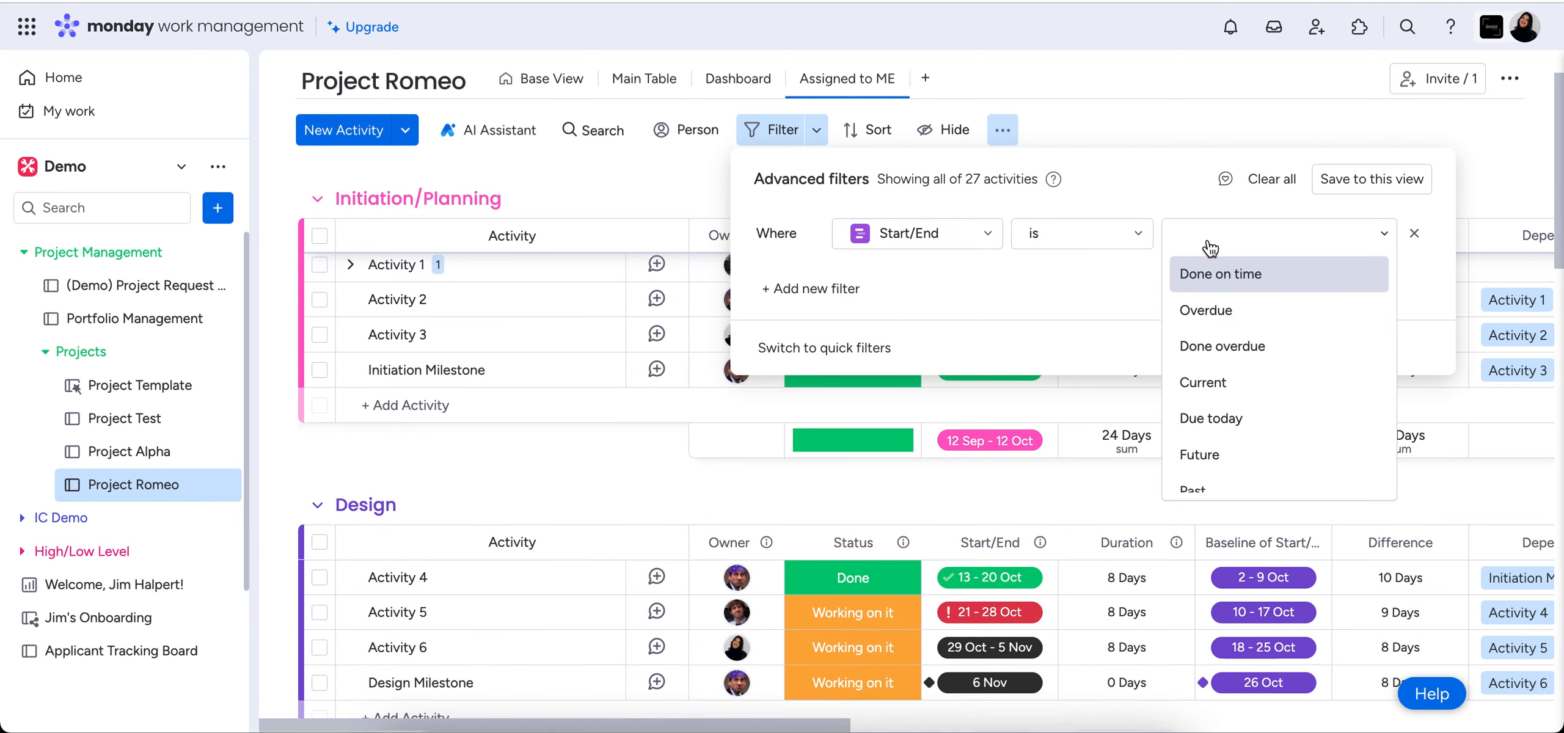
{"action": "left_click", "coordinate": [1202, 382]}
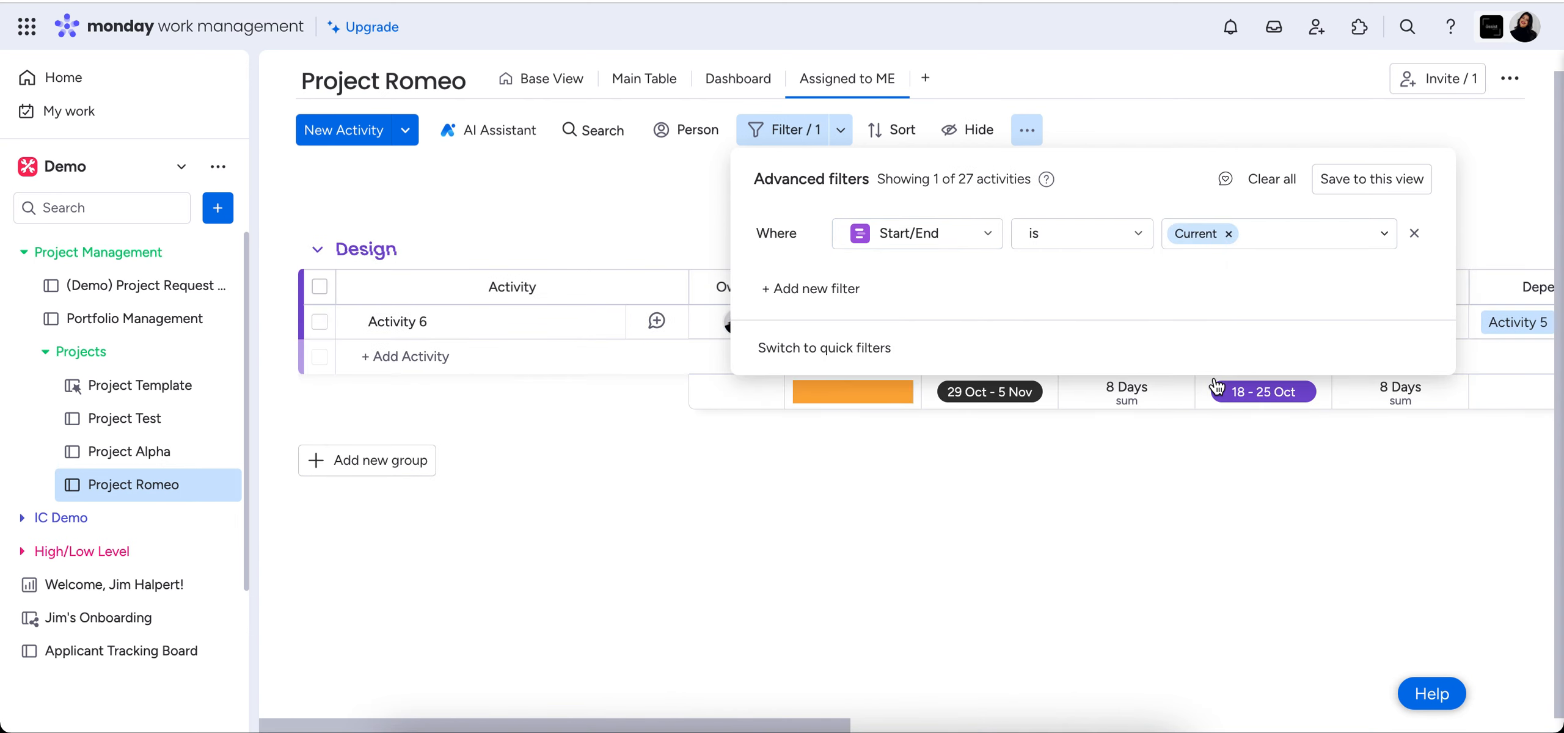
Step: Change the Start/End filter value to Overdue and save the filter to the existing Assigned to ME view
{"action": "left_click", "coordinate": [1240, 237]}
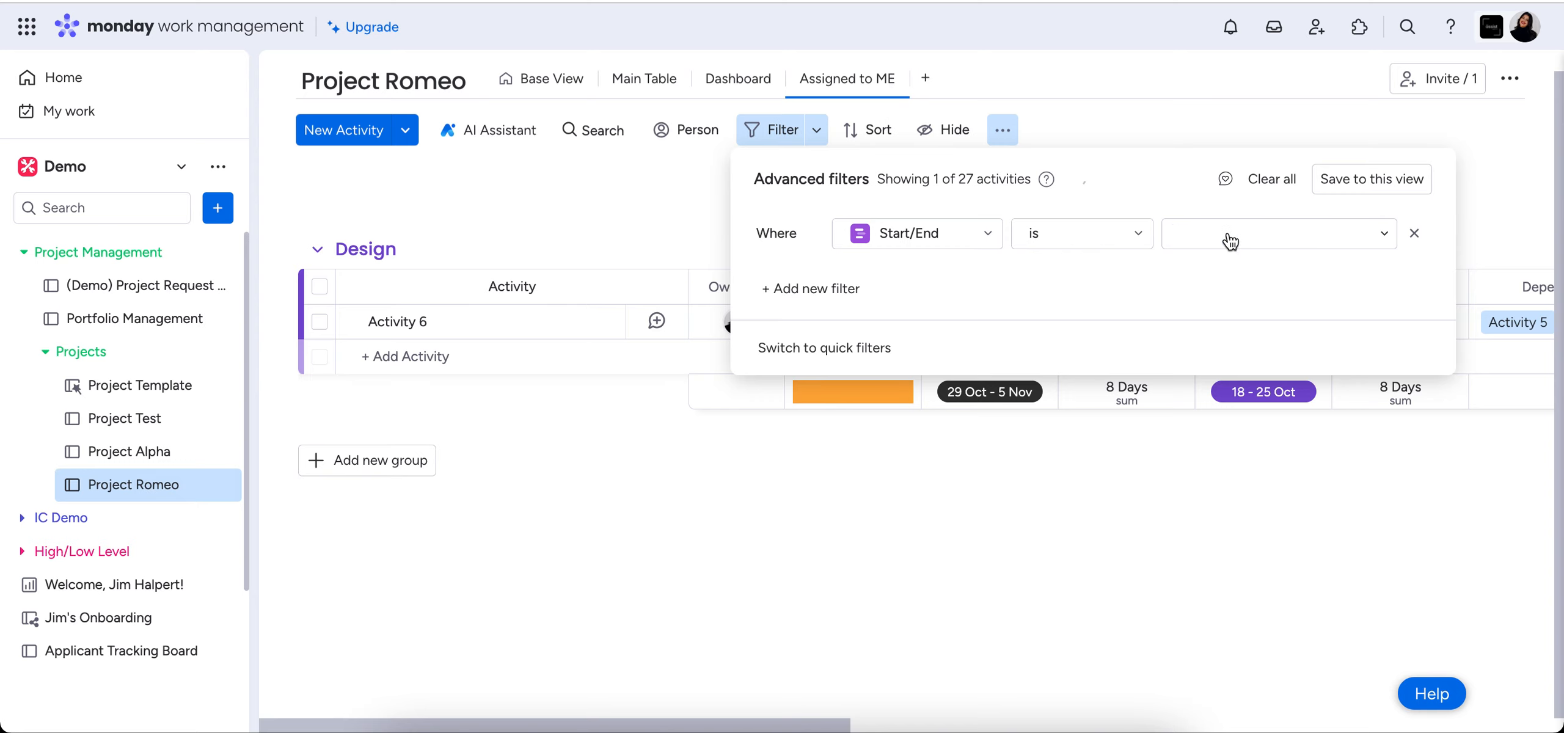
{"action": "left_click", "coordinate": [1284, 238]}
{"action": "scroll", "coordinate": [1258, 379], "scroll_direction": "down", "scroll_amount": 1}
{"action": "scroll", "coordinate": [1257, 425], "scroll_direction": "down", "scroll_amount": 1}
{"action": "scroll", "coordinate": [1290, 397], "scroll_direction": "up", "scroll_amount": 2}
{"action": "left_click", "coordinate": [1229, 316]}
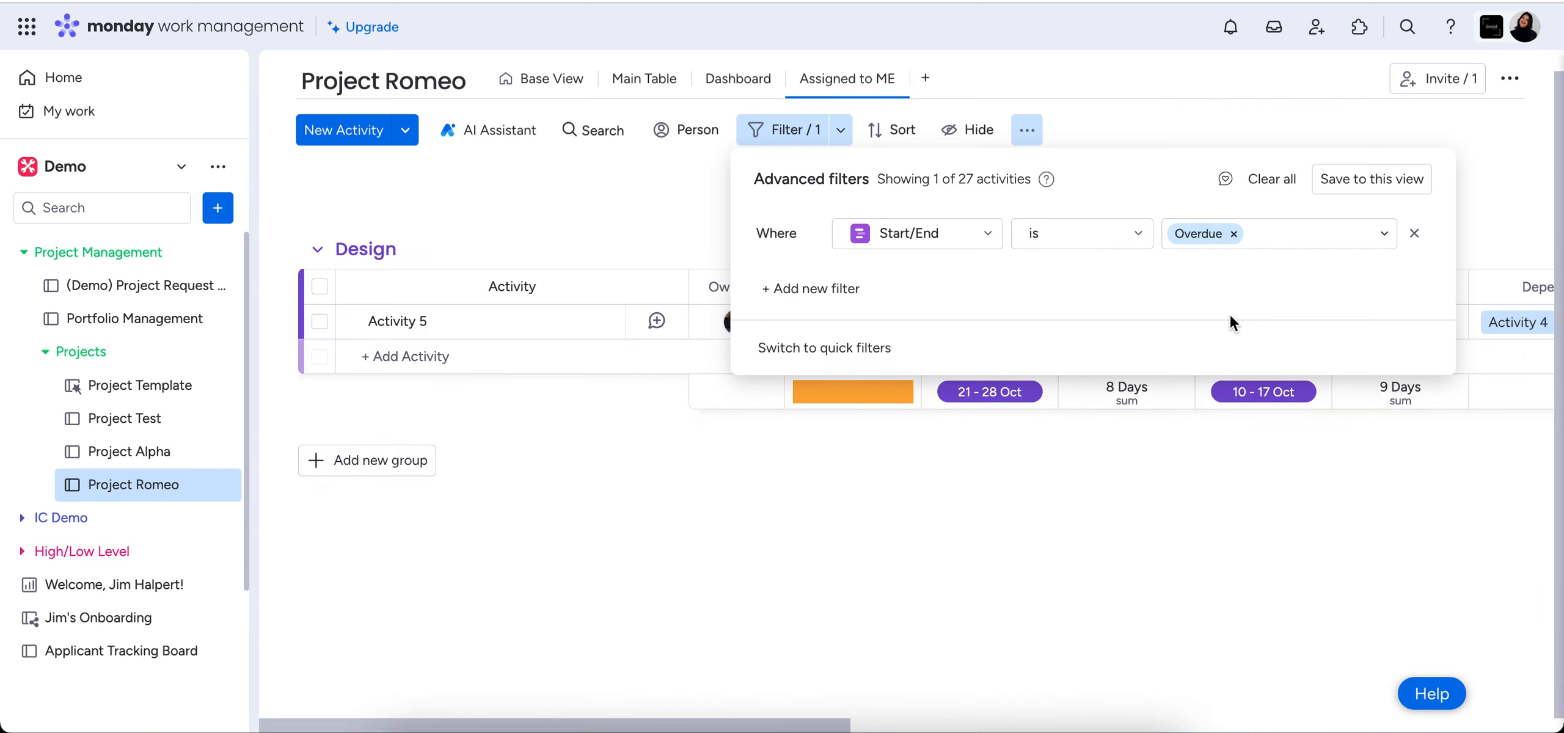
{"action": "left_click", "coordinate": [1373, 183]}
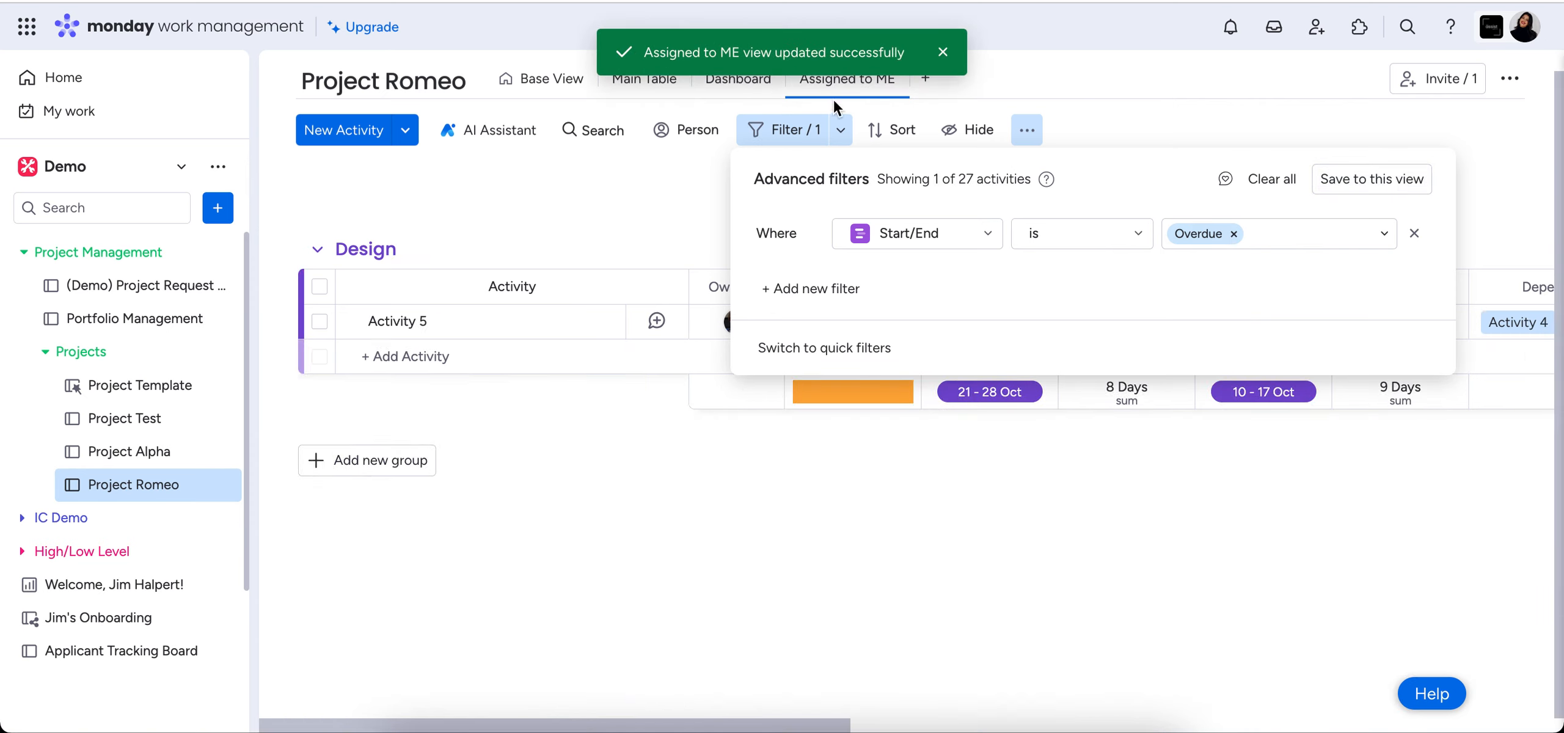
{"action": "left_click", "coordinate": [943, 53]}
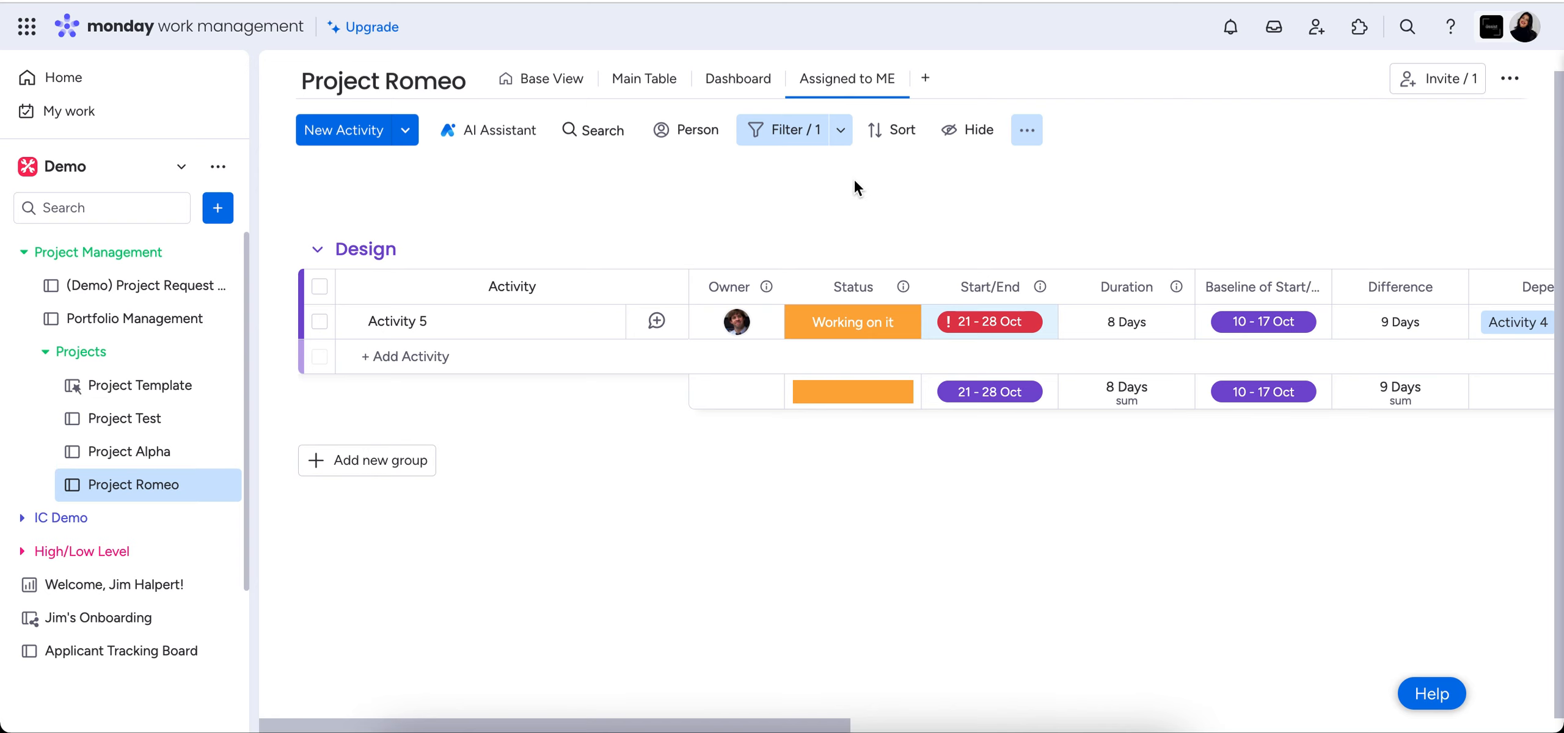
Step: Clear all filters in the Assigned to ME view without saving the change to the view
{"action": "left_click", "coordinate": [818, 139]}
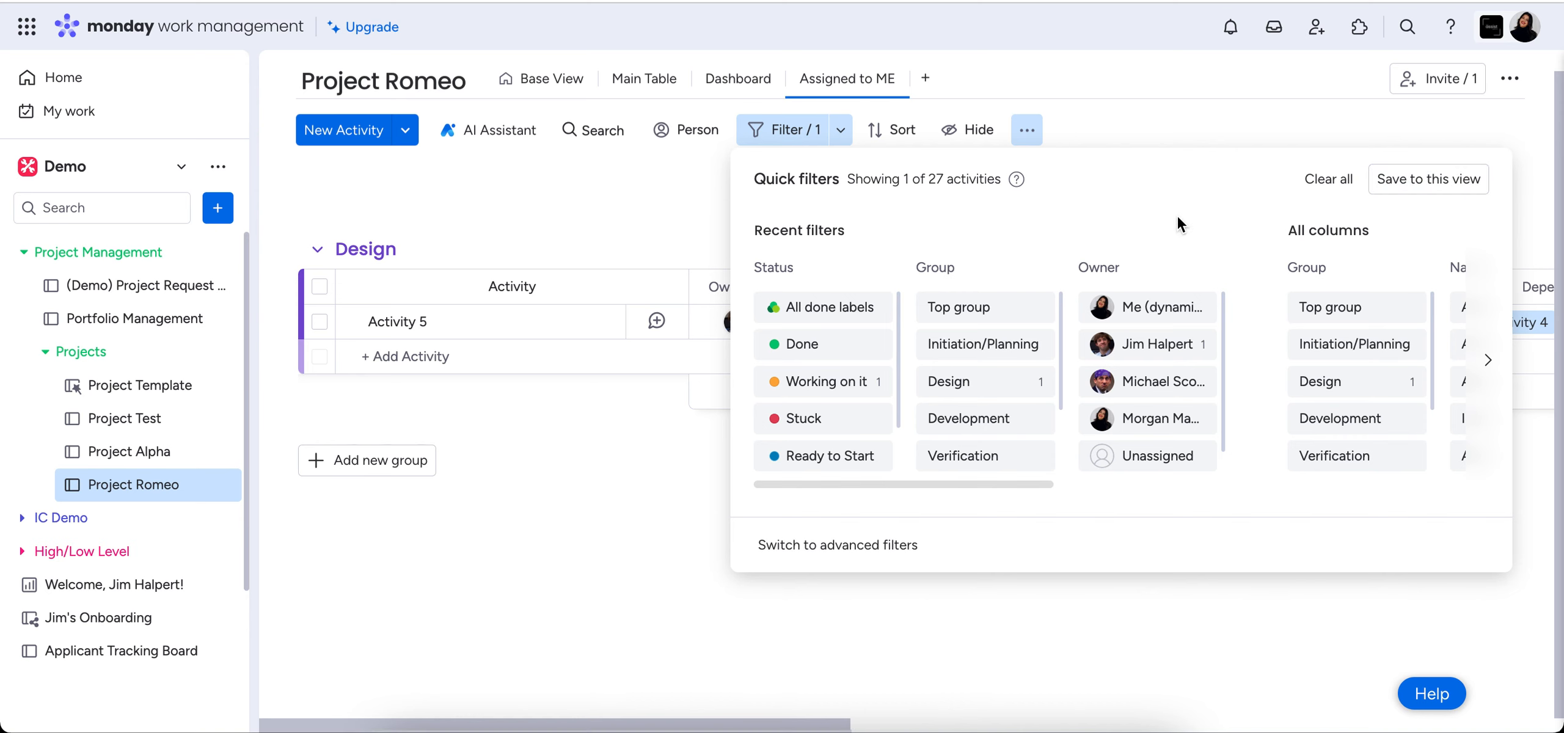
{"action": "left_click", "coordinate": [1331, 179]}
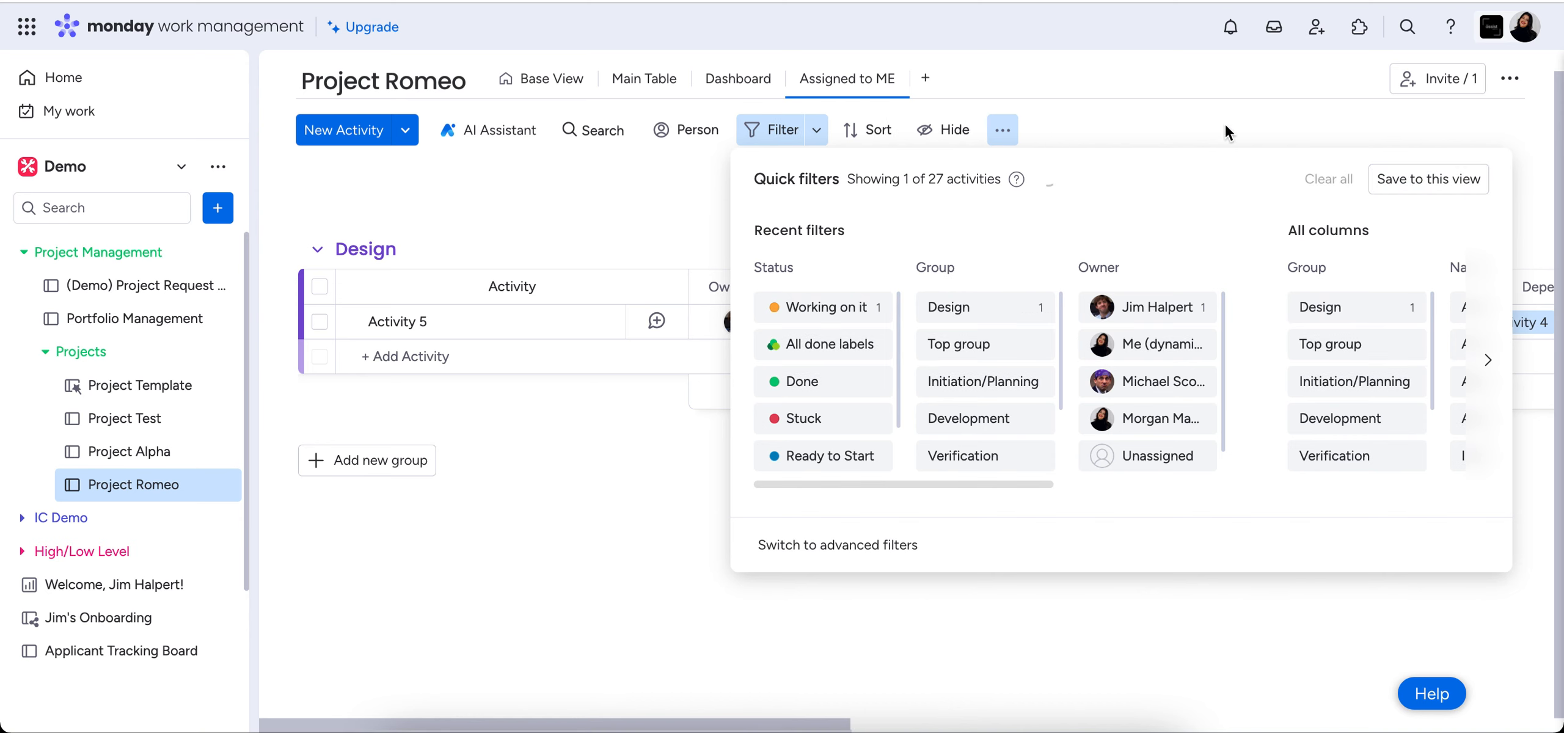
{"action": "left_click", "coordinate": [1123, 115]}
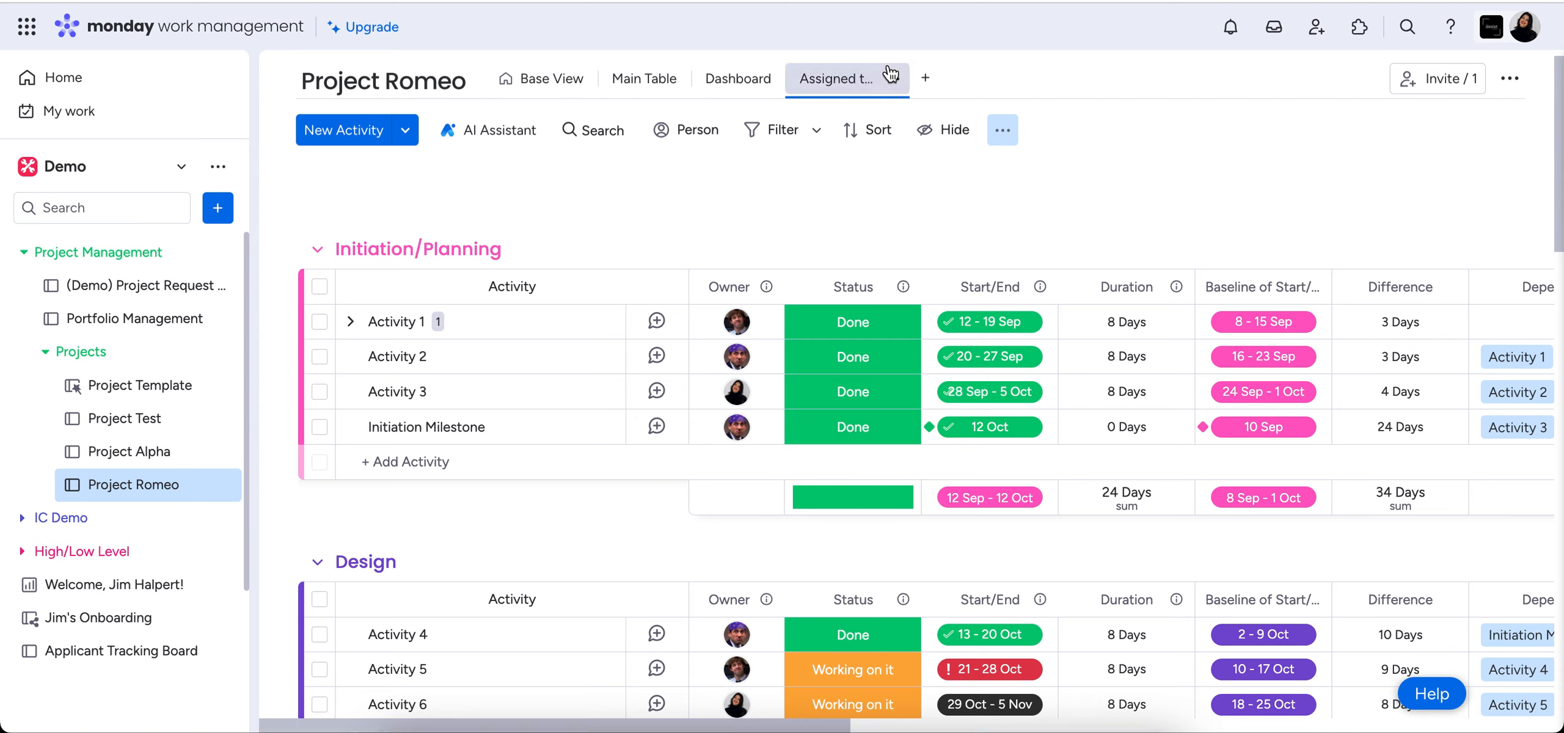
Step: Check the filter settings of the Main Table and compare it with the saved Assigned to ME view
{"action": "right_click", "coordinate": [633, 83]}
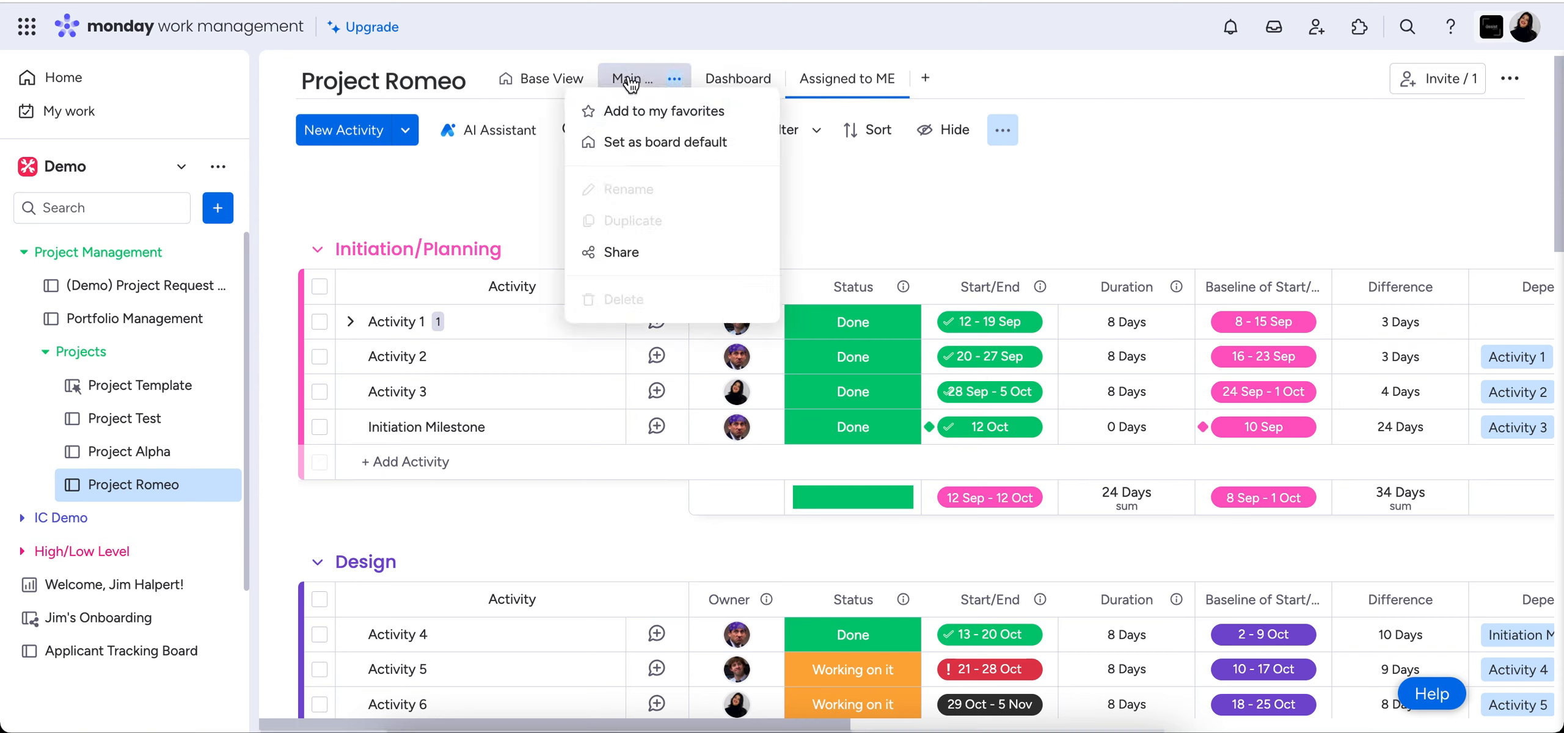
{"action": "left_click", "coordinate": [631, 85]}
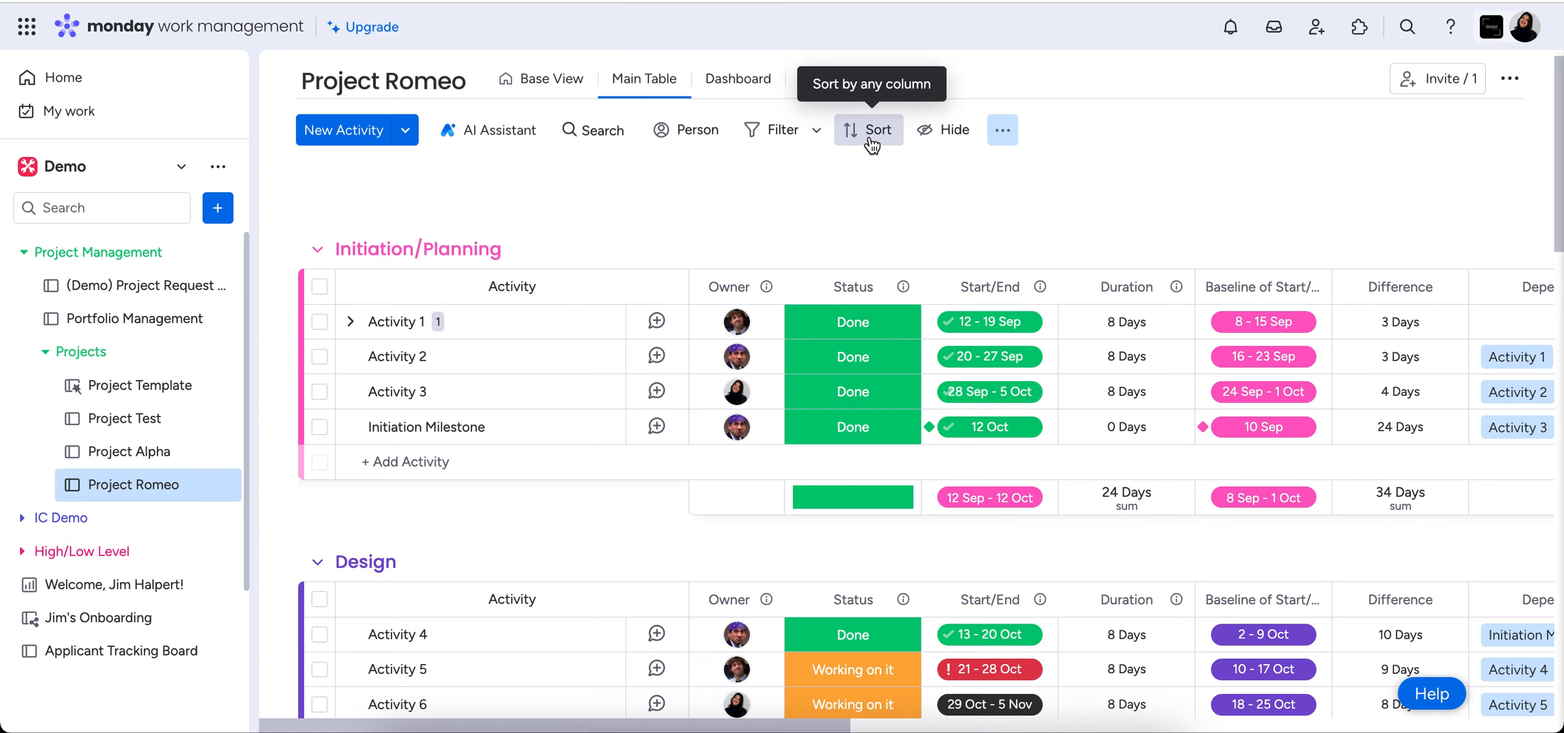
{"action": "left_click", "coordinate": [816, 136]}
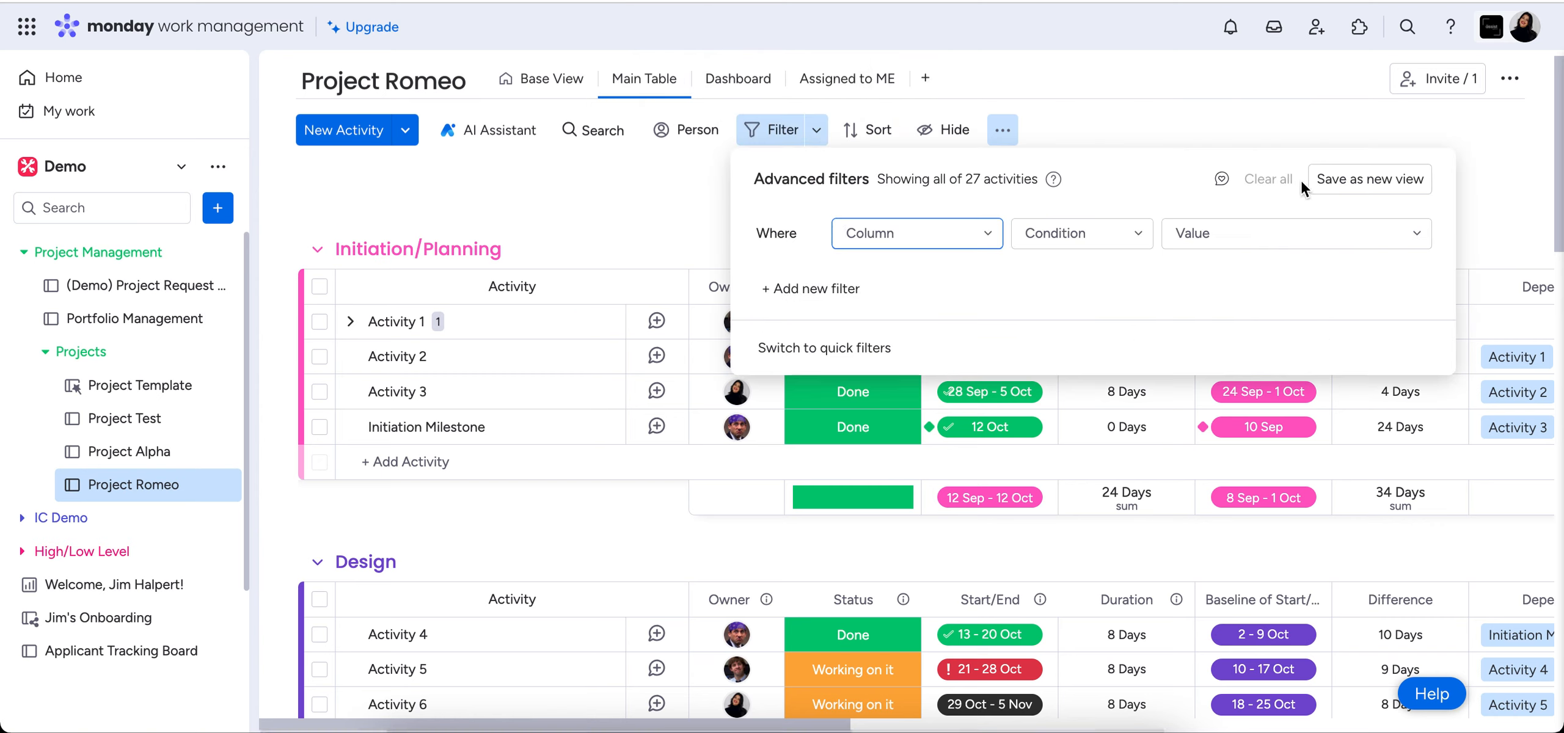
{"action": "left_click", "coordinate": [1242, 136]}
{"action": "left_click", "coordinate": [850, 79]}
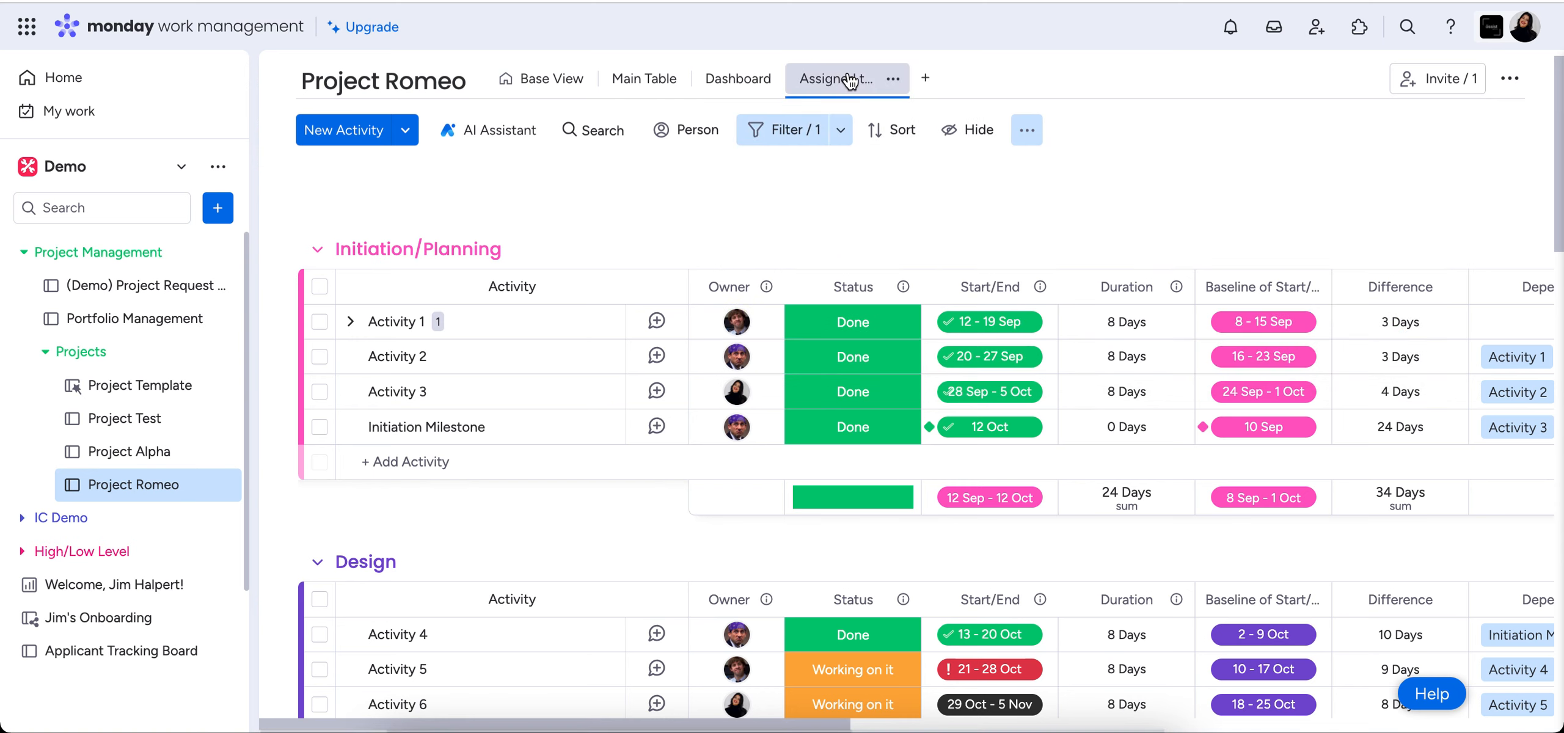
{"action": "left_click", "coordinate": [651, 88]}
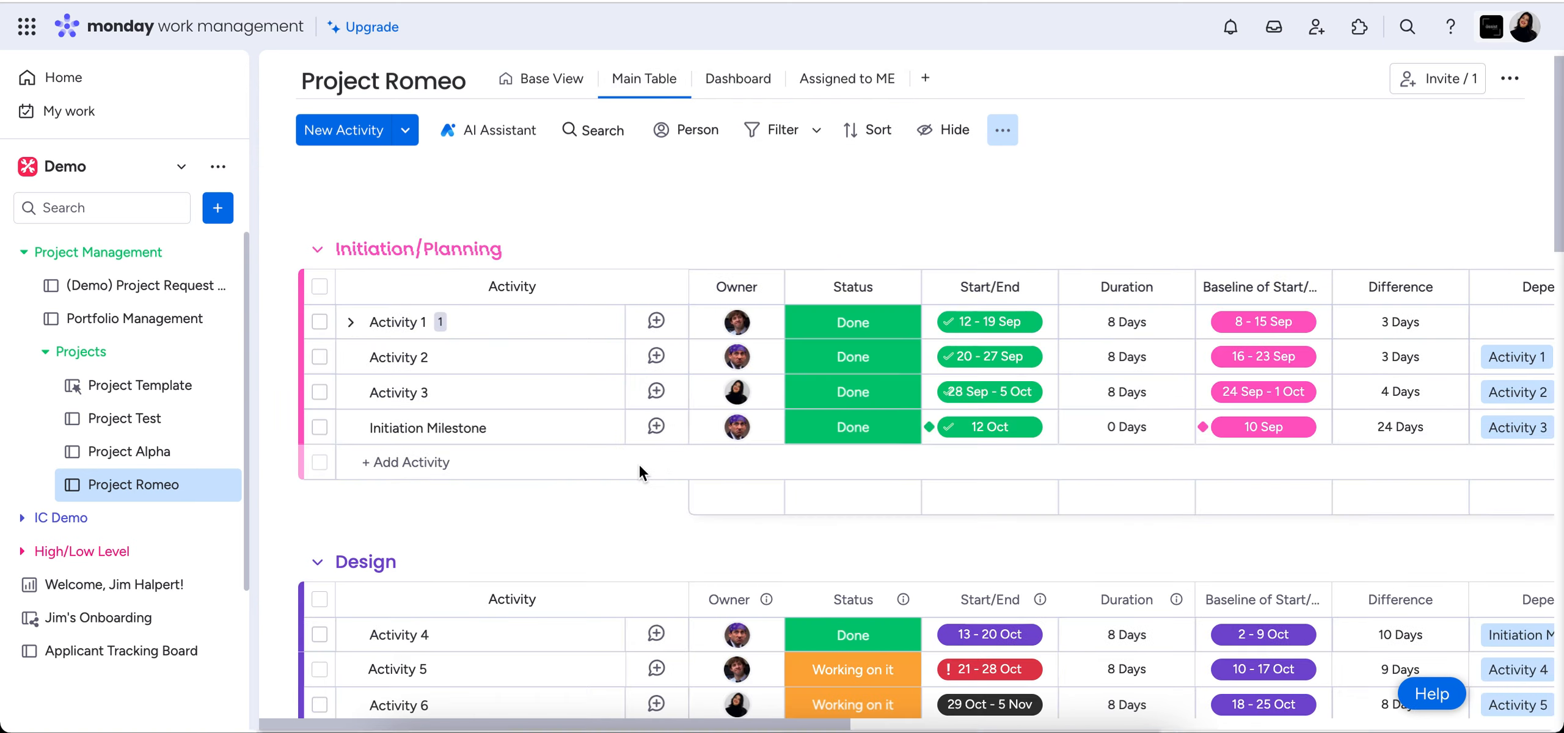